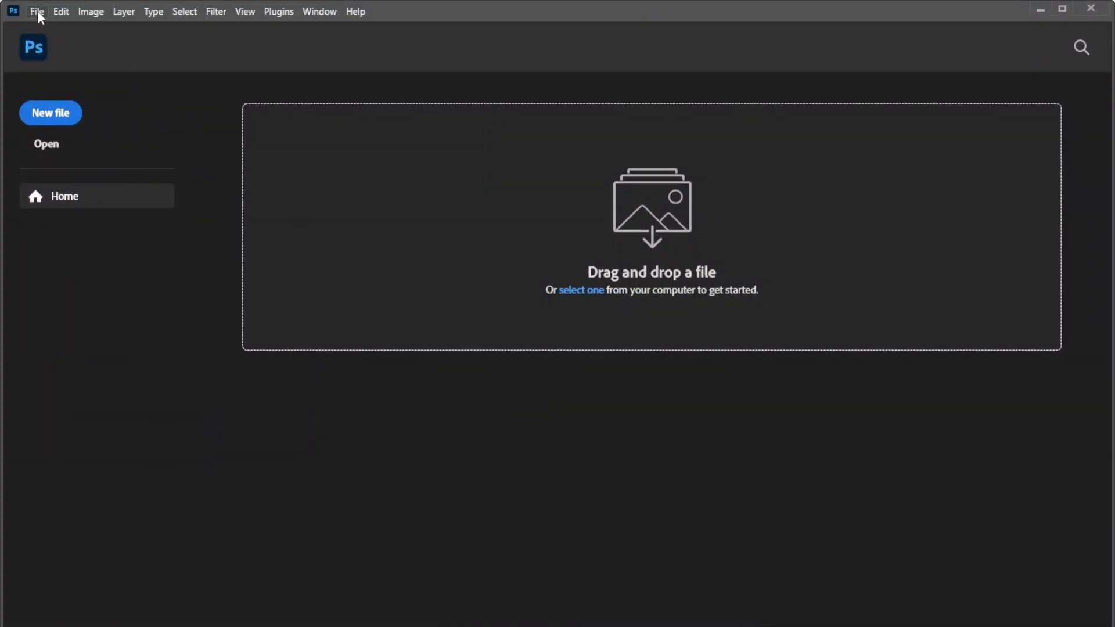
Step: Start a new document named 'Cinematic Stone Text Effect' at 2560 × 1440 px and 300 ppi
left_click(37, 12)
left_click(22, 28)
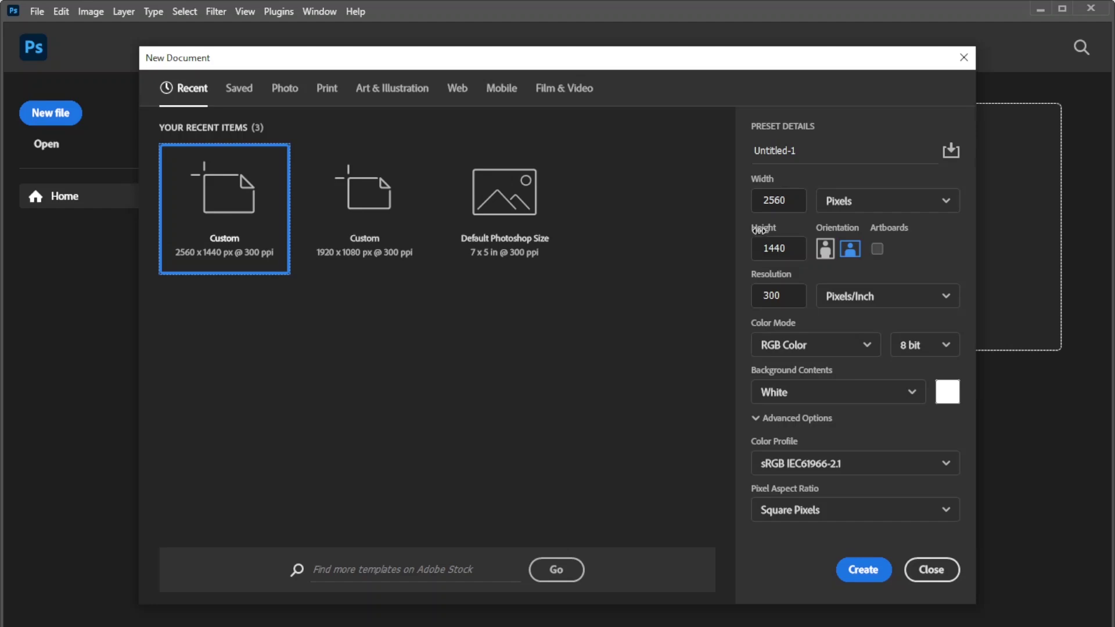
left_click(754, 148)
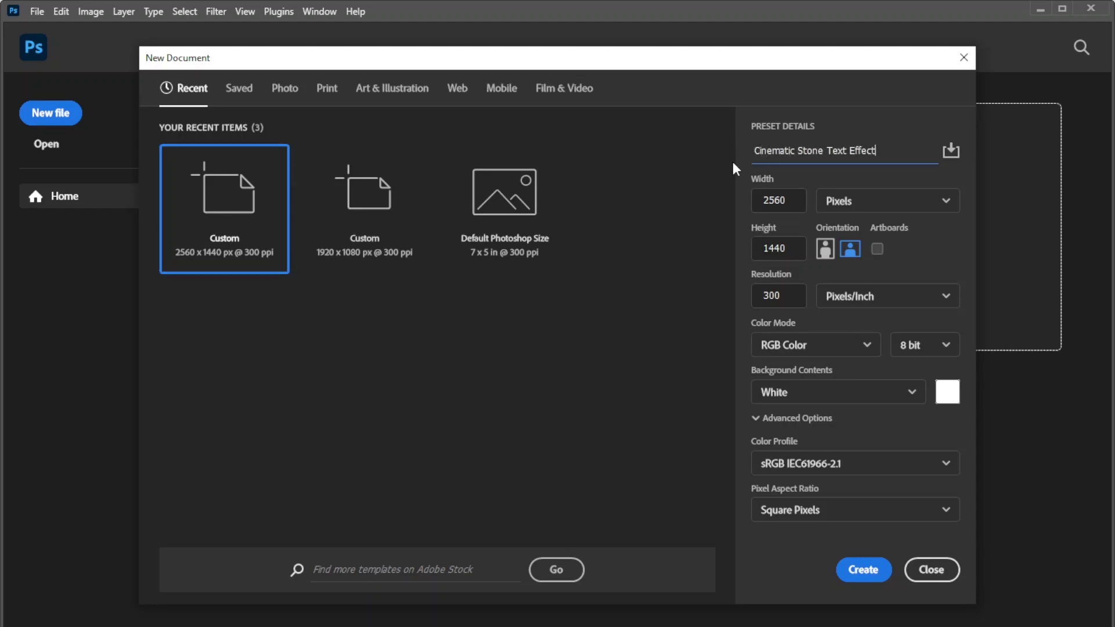
left_click(796, 250)
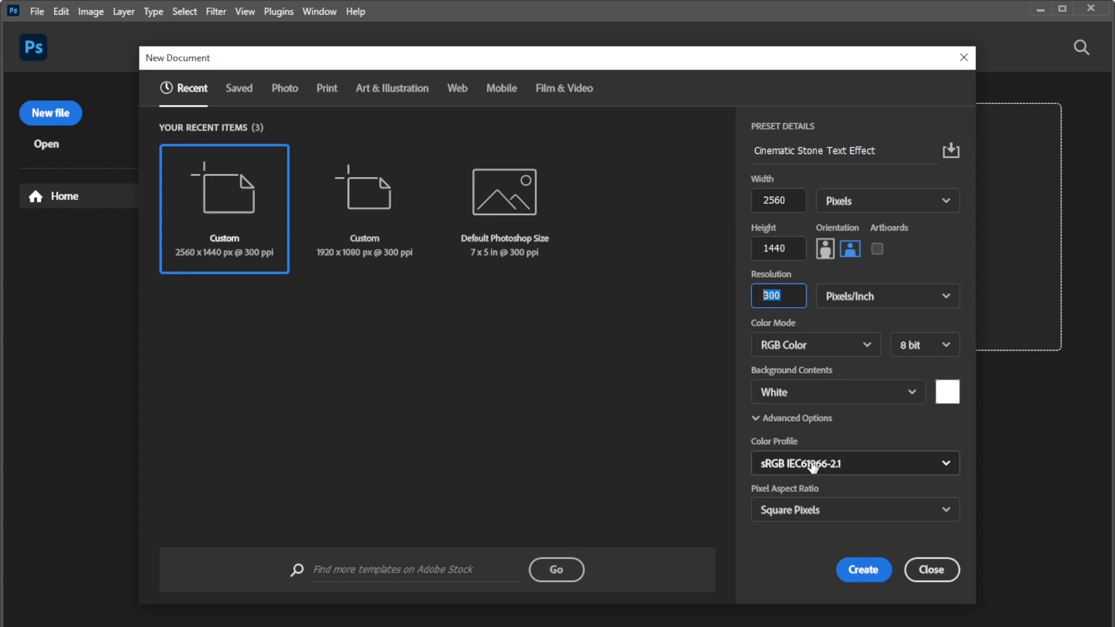
Step: Create the document and add a pure black (000000) Solid Color fill layer
left_click(854, 569)
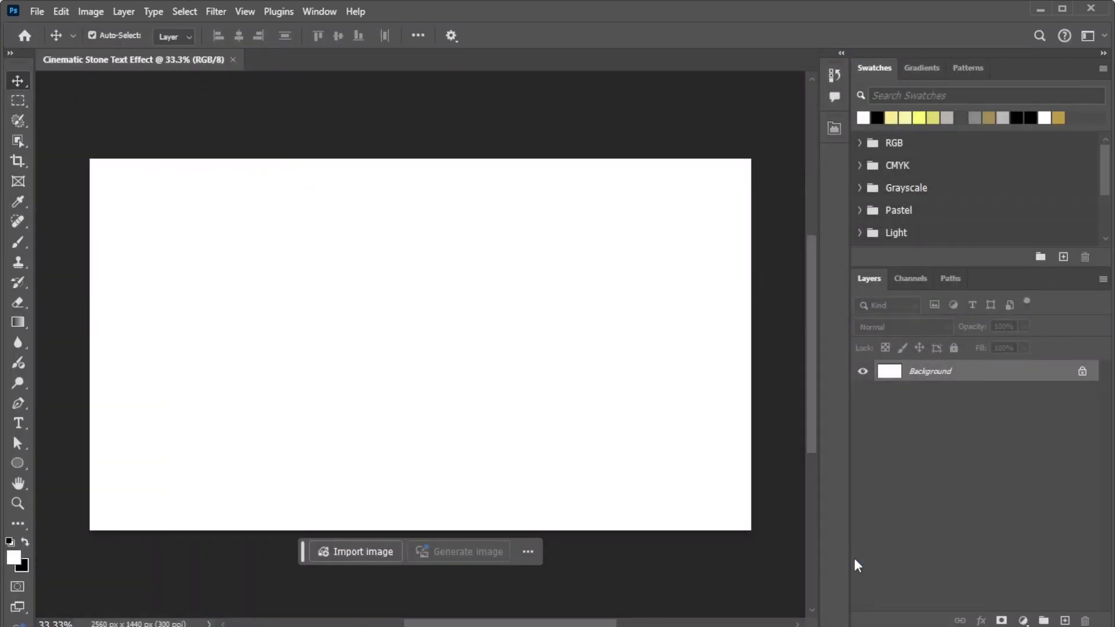
key("ctrl+0")
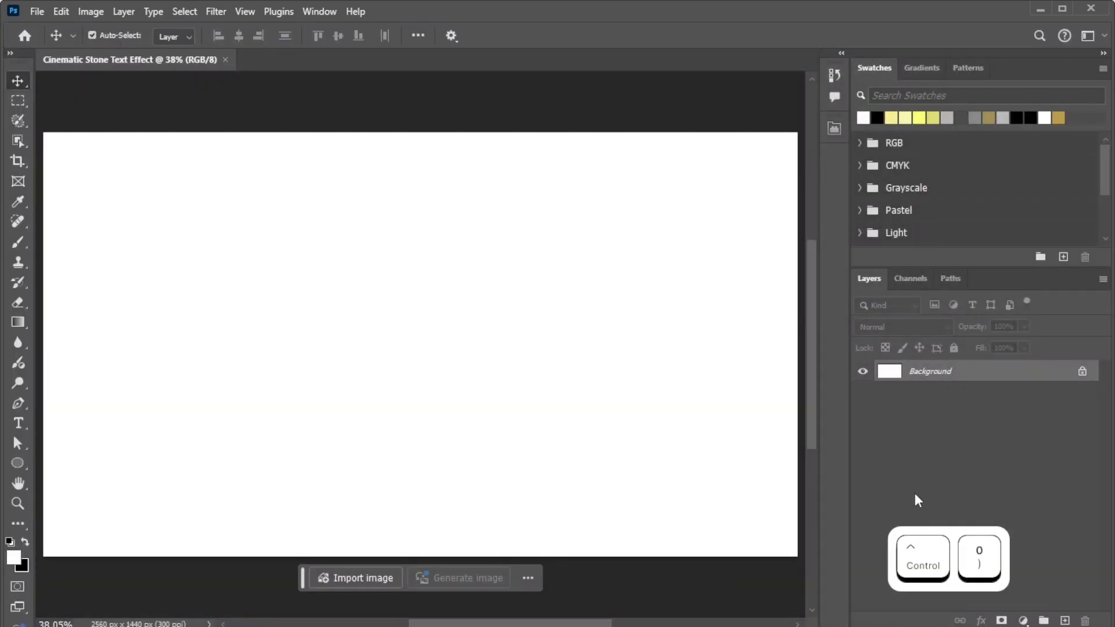
left_click(1022, 620)
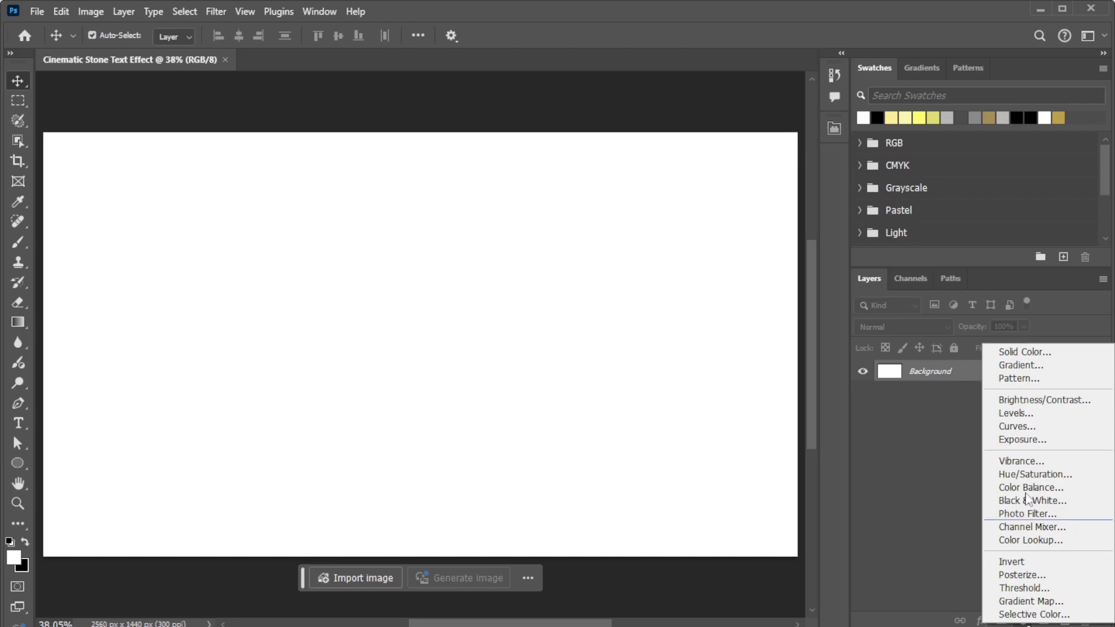
left_click(1024, 352)
left_click(631, 462)
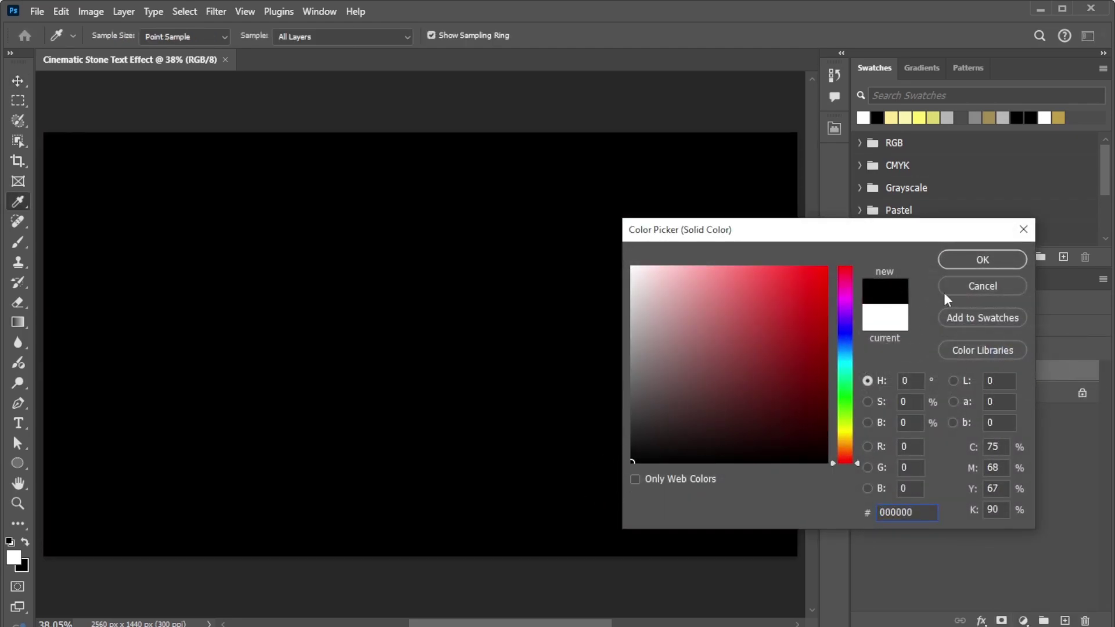
left_click(990, 272)
Step: Delete the white Background layer, add an empty Layer 1, and hide the contextual task bar
left_click_drag(1010, 398, 1084, 619)
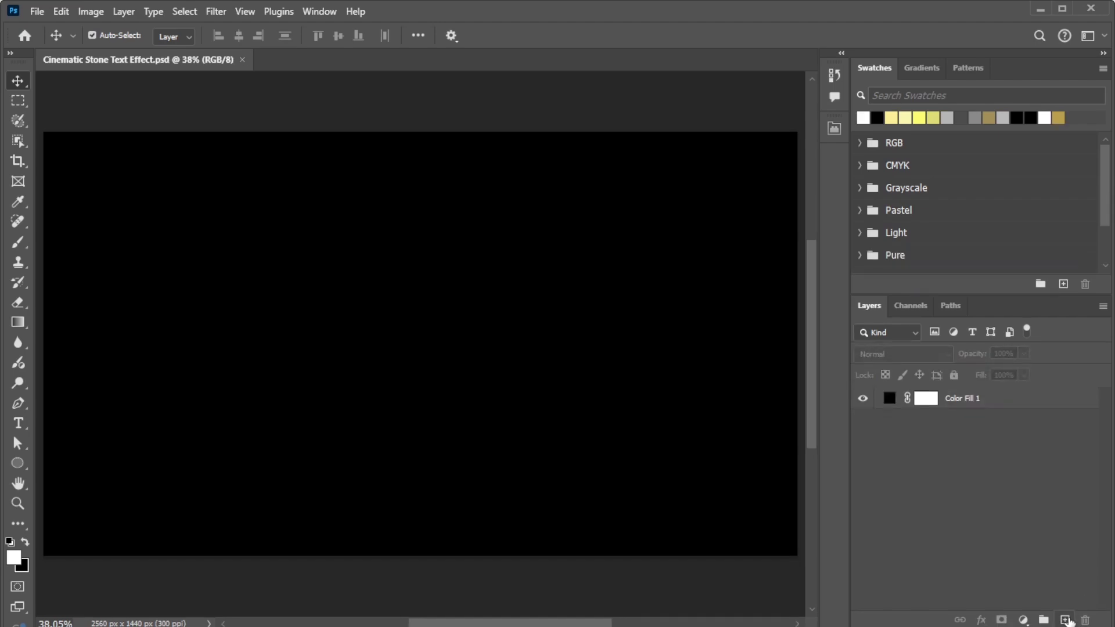
left_click(1064, 620)
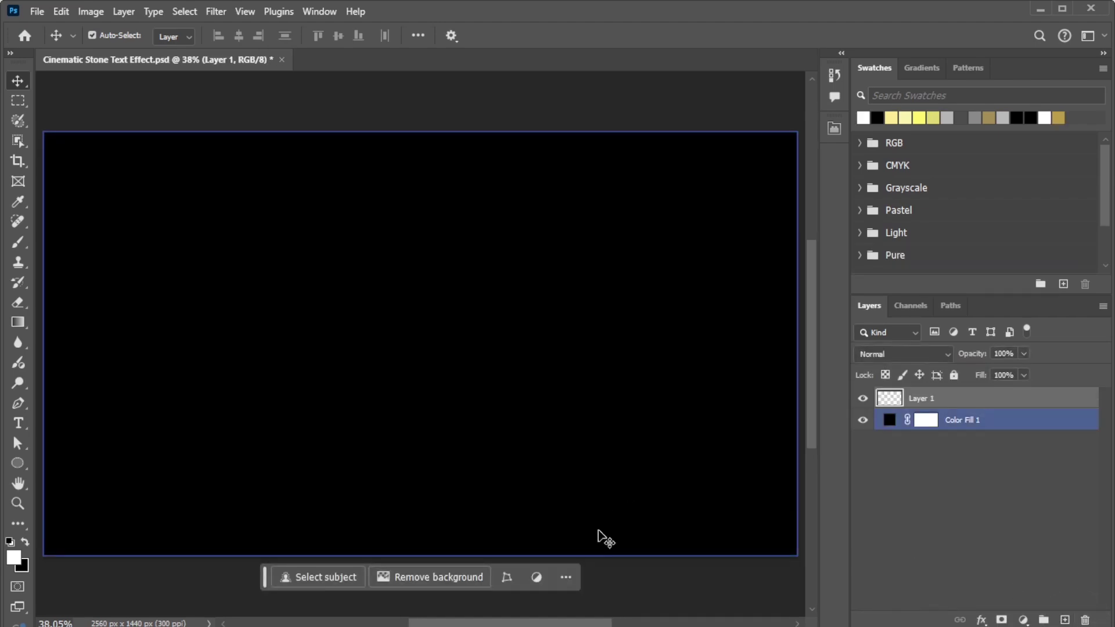
left_click(576, 577)
left_click(604, 607)
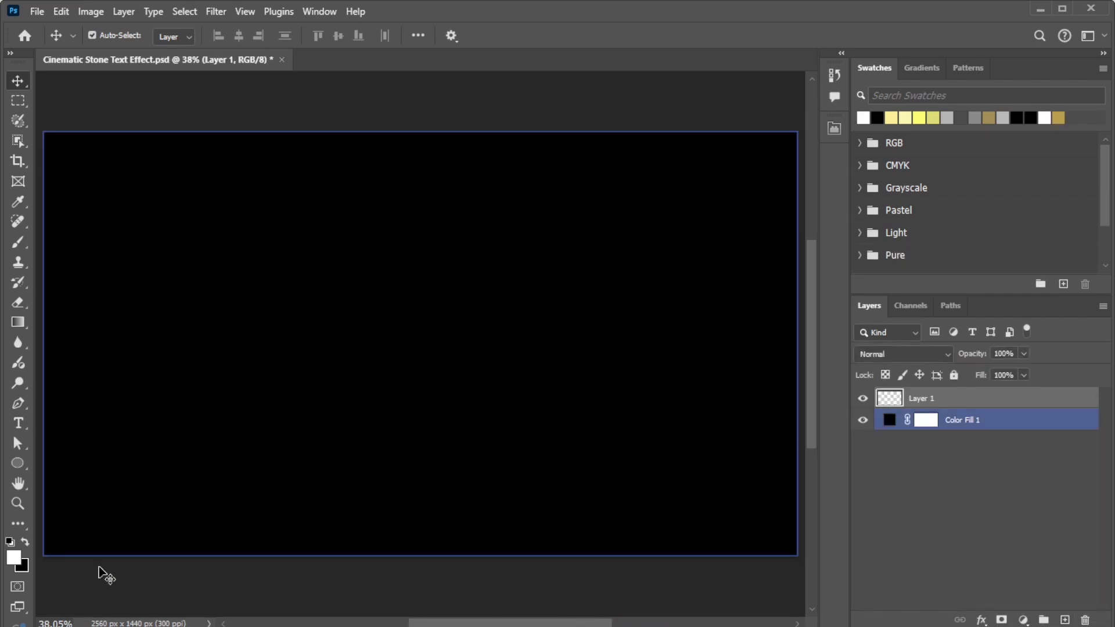
key("x")
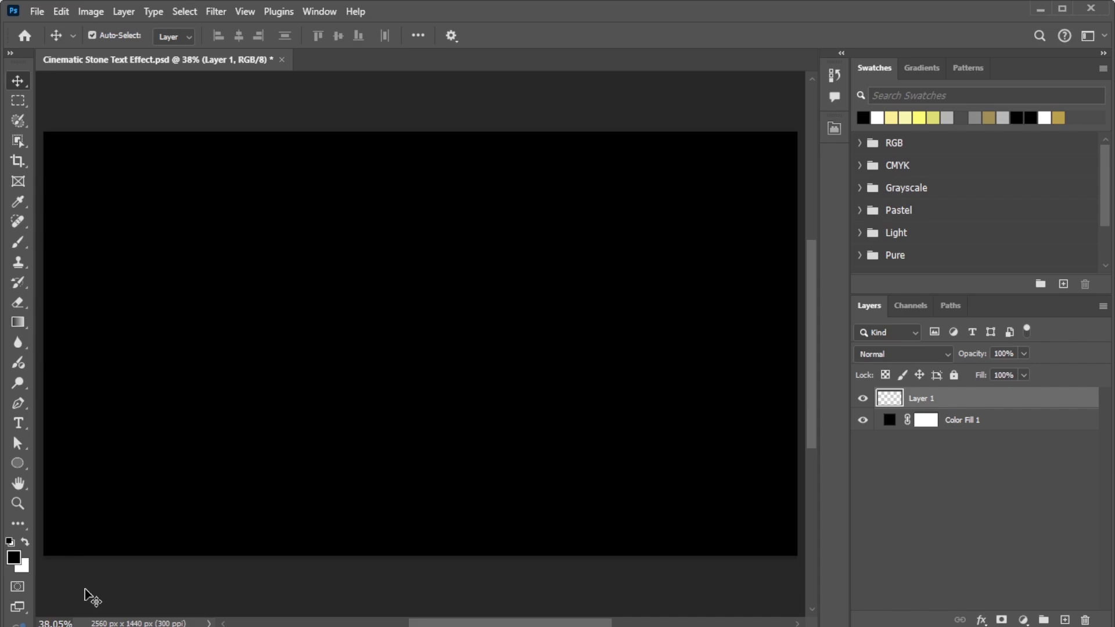
key("x")
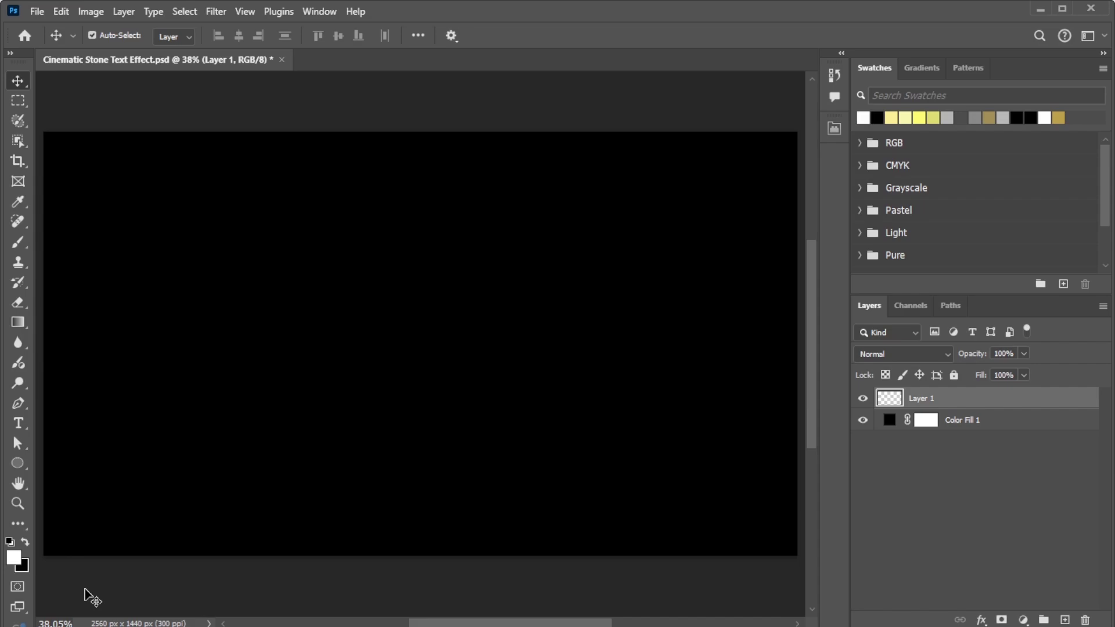
Step: Render clouds onto Layer 1 and convert it to a smart object
left_click(220, 15)
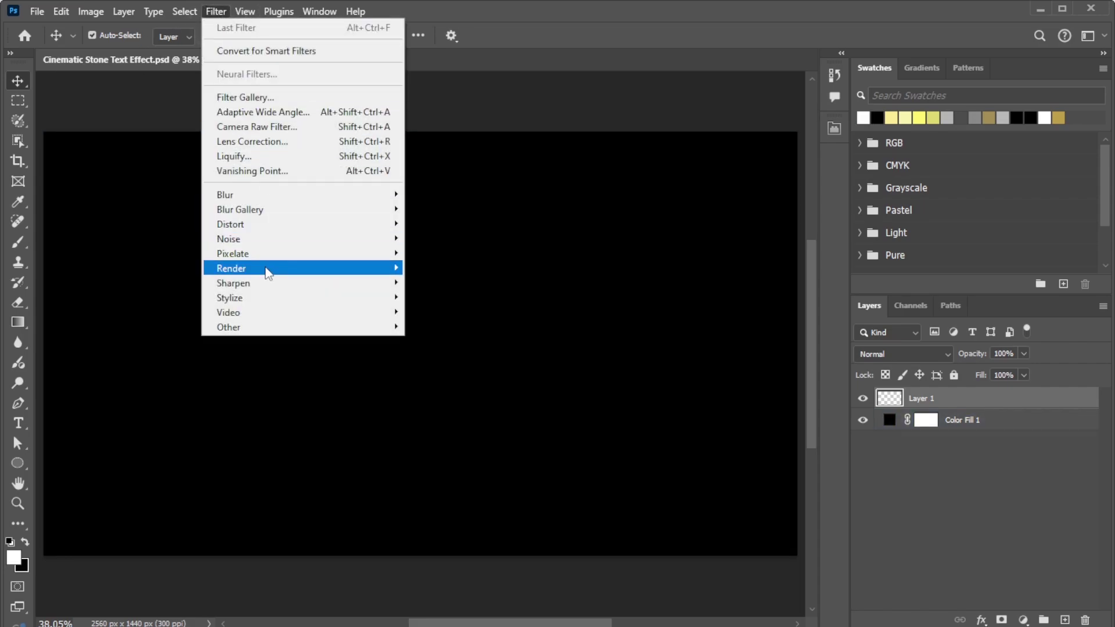
mouse_move(361, 274)
left_click(440, 321)
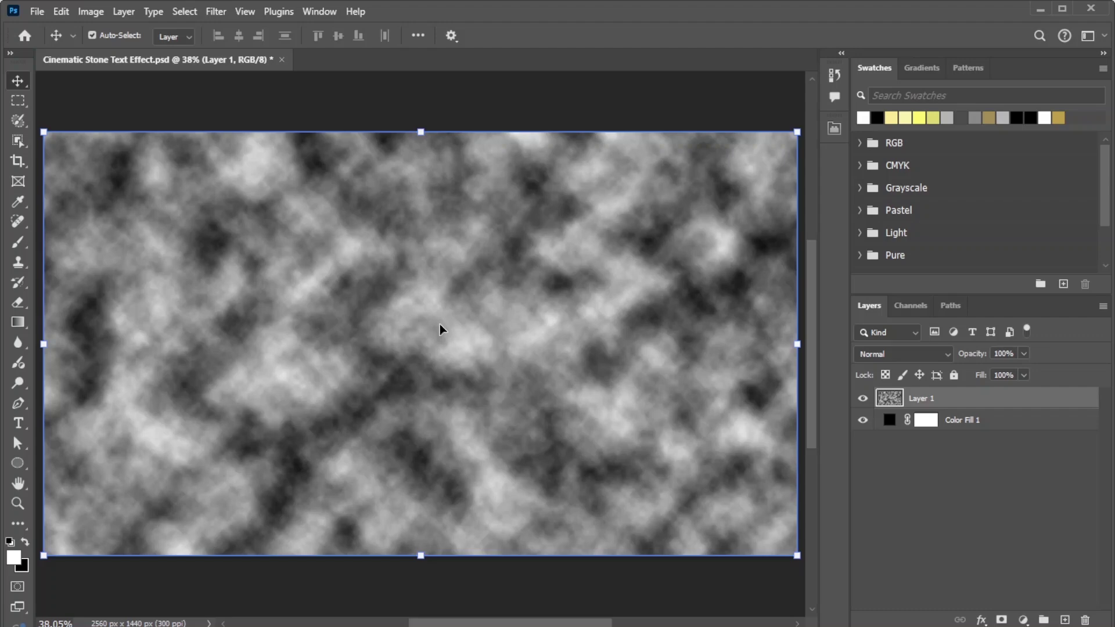
key("ctrl+0")
right_click(939, 408)
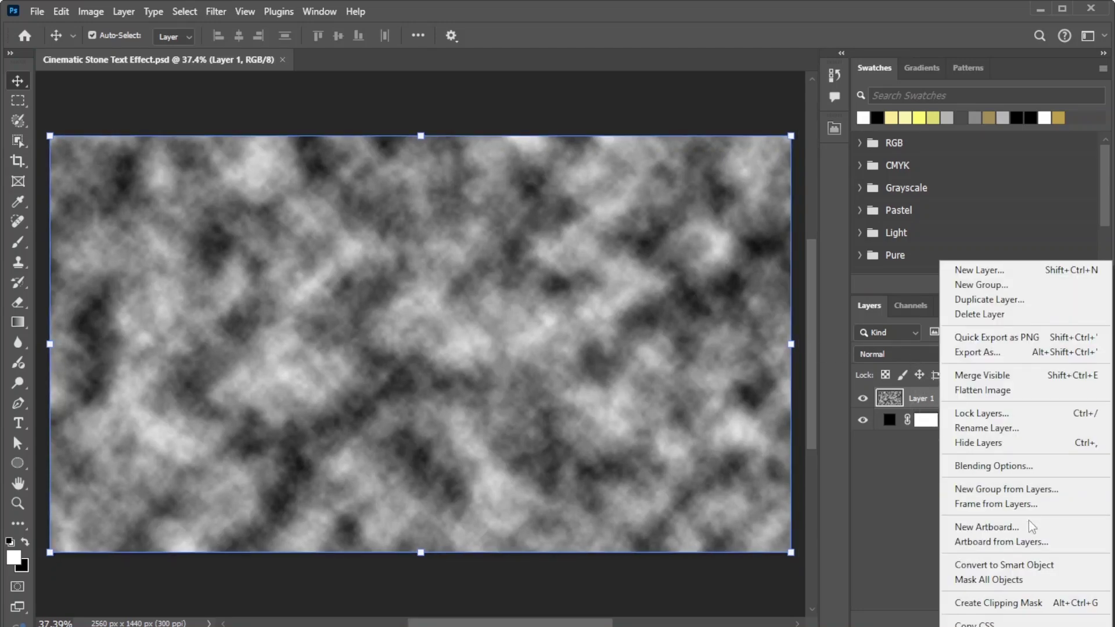
left_click(1029, 563)
Step: Perspective-transform the clouds into a wide, flattened, downward-tapering trapezoid at about 372% width
key("ctrl+alt+shift")
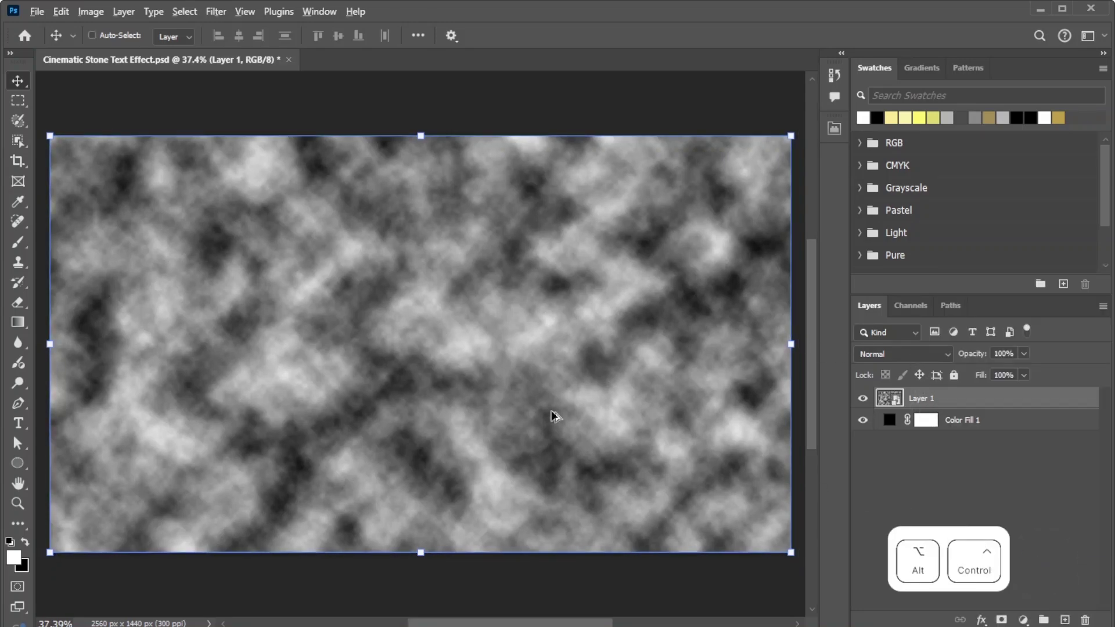
left_click_drag(792, 557, 519, 530)
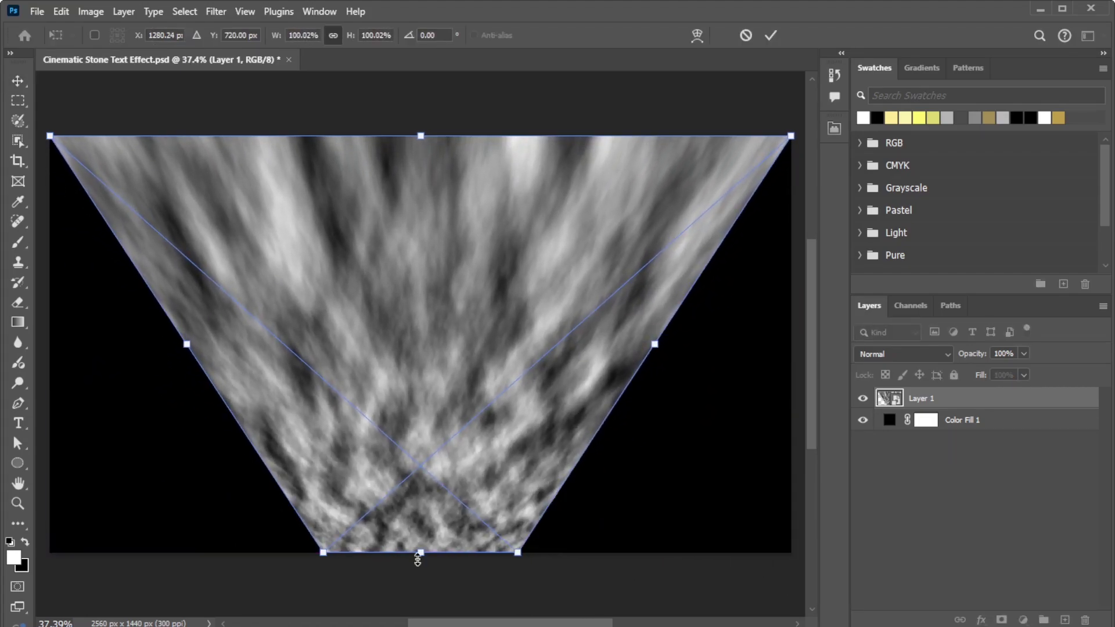
key("ctrl+alt")
left_click_drag(418, 559, 423, 409)
key("ctrl+alt+shift")
left_click_drag(514, 401, 500, 522)
scroll(418, 403, "down", 4)
scroll(427, 423, "down", 7)
left_click_drag(423, 290, 424, 332)
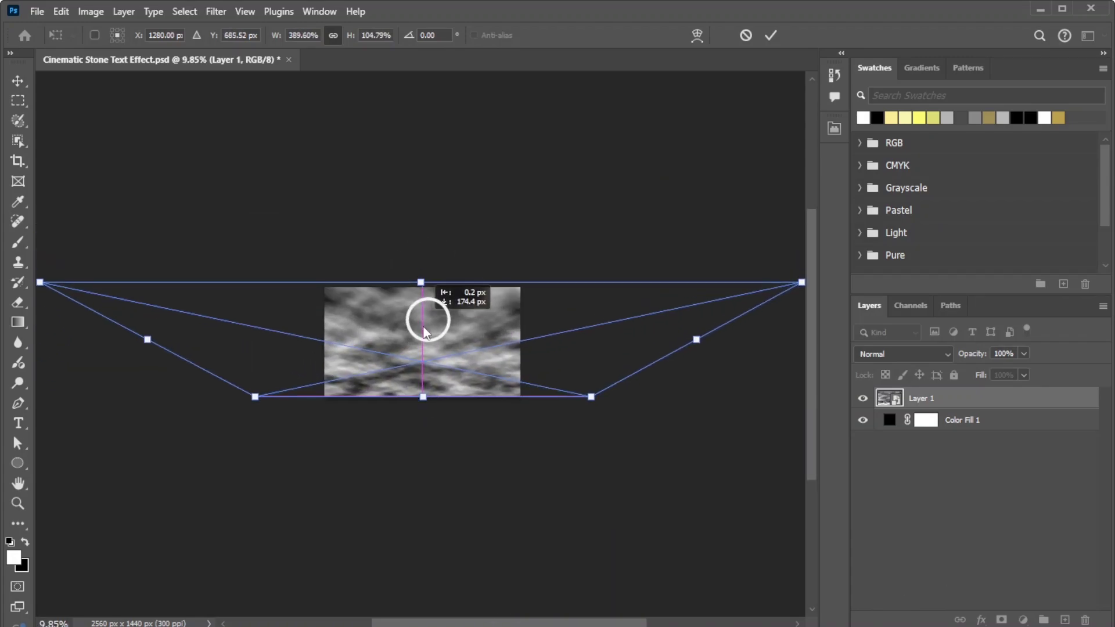
left_click_drag(423, 290, 424, 295)
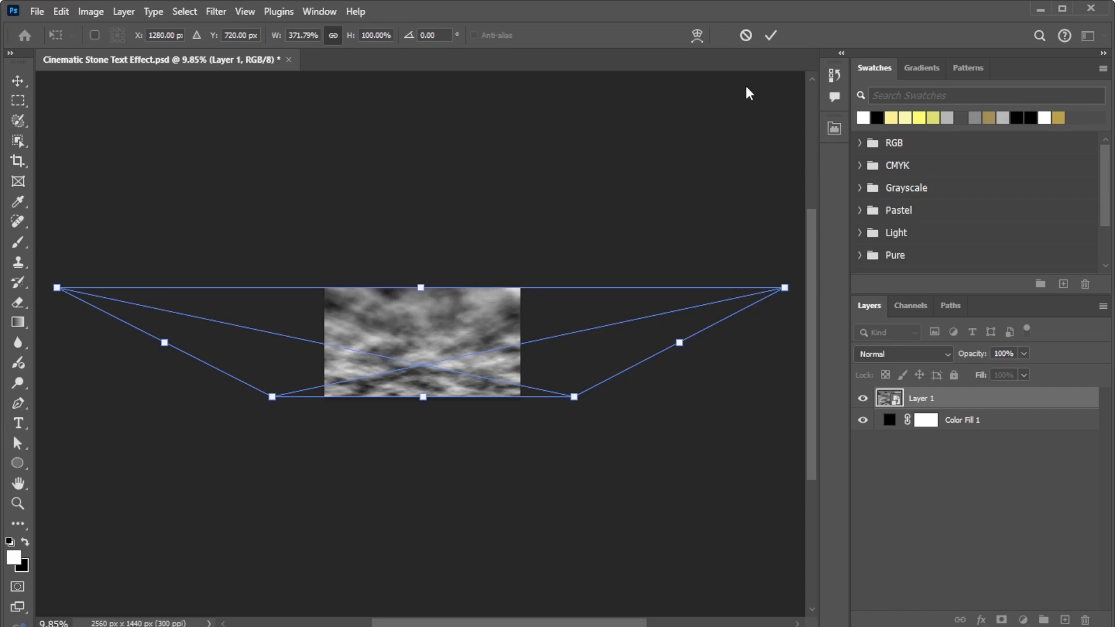
Step: Commit the transform, set the cloud layer to 75% opacity and rename it Clouds
left_click(770, 36)
key("ctrl+0")
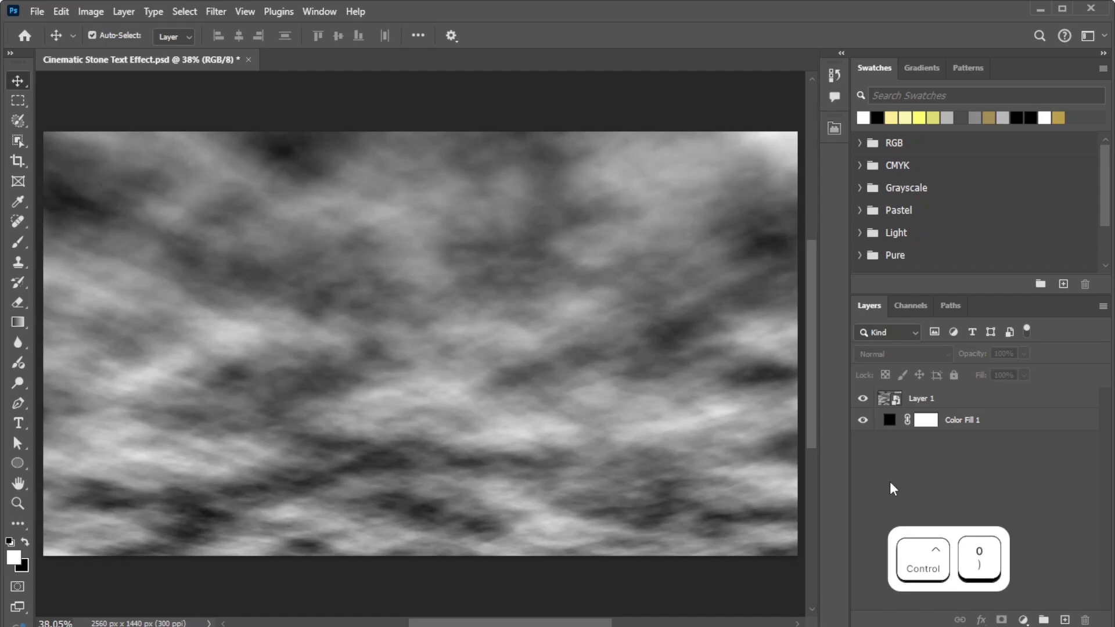
left_click(929, 398)
left_click(1005, 354)
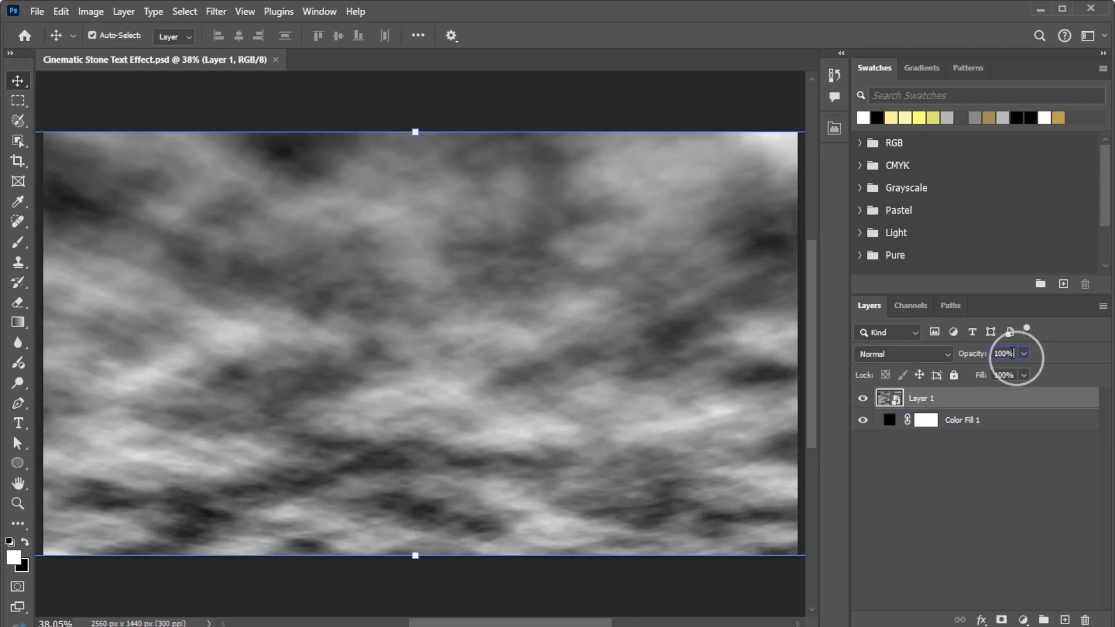
type("75")
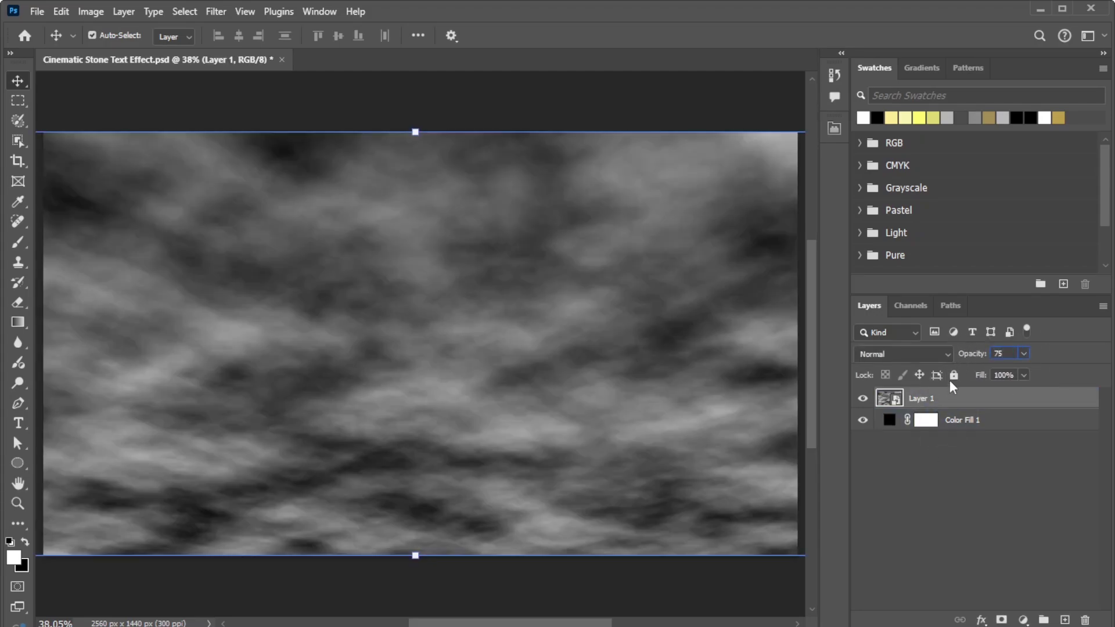
key("Return")
double_click(921, 398)
type("Clouds")
key("Return")
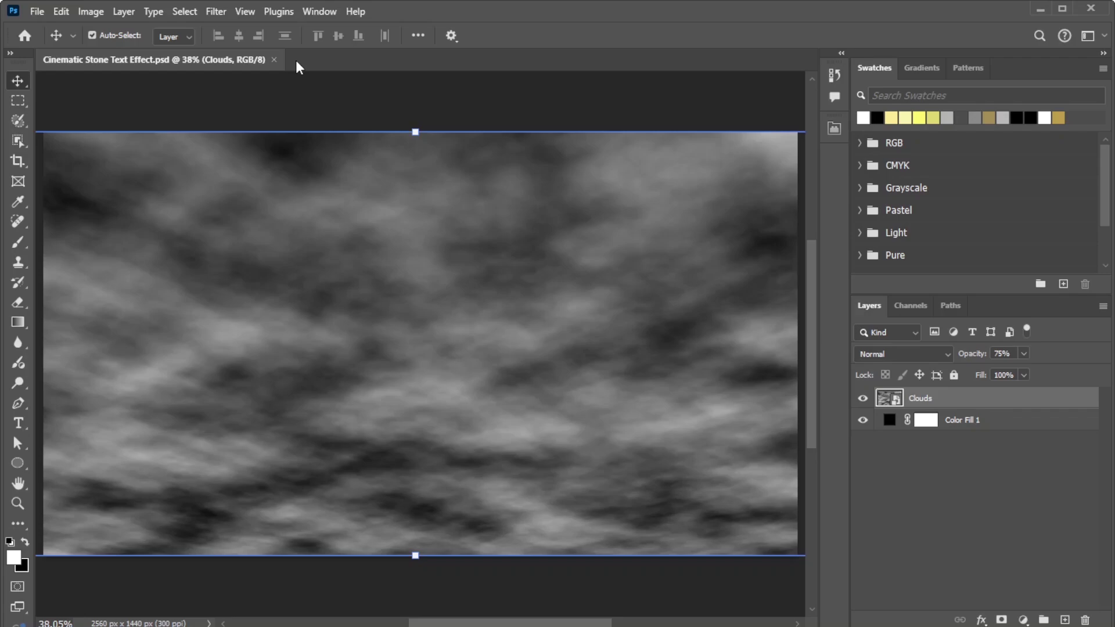
Step: Apply a 15 px Tilt-Shift blur to Clouds with the focus band moved lower
left_click(216, 12)
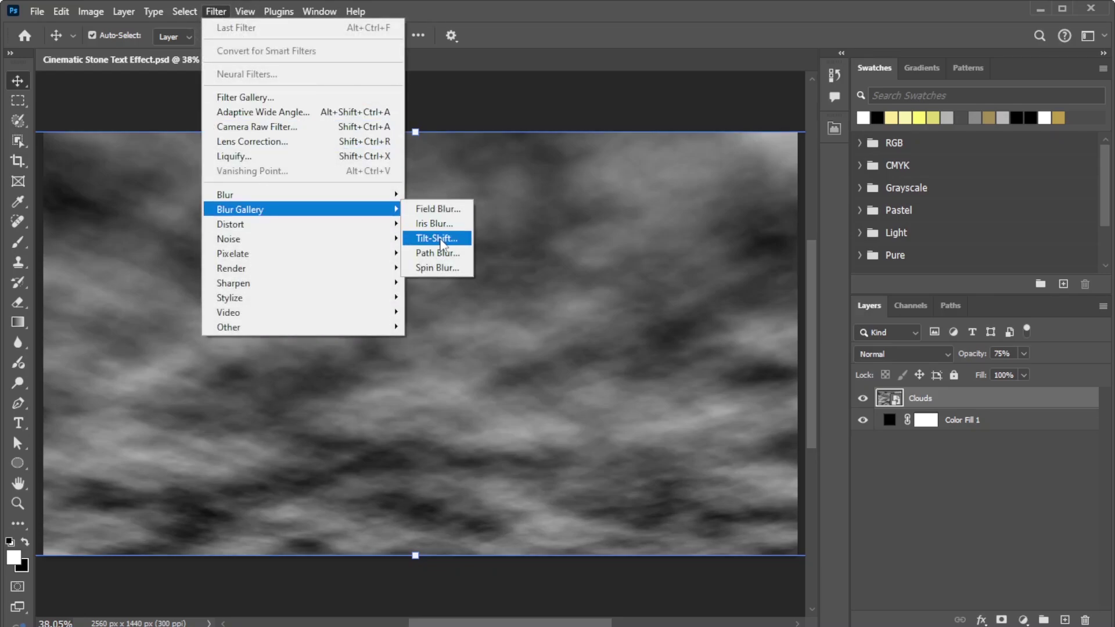
left_click(436, 238)
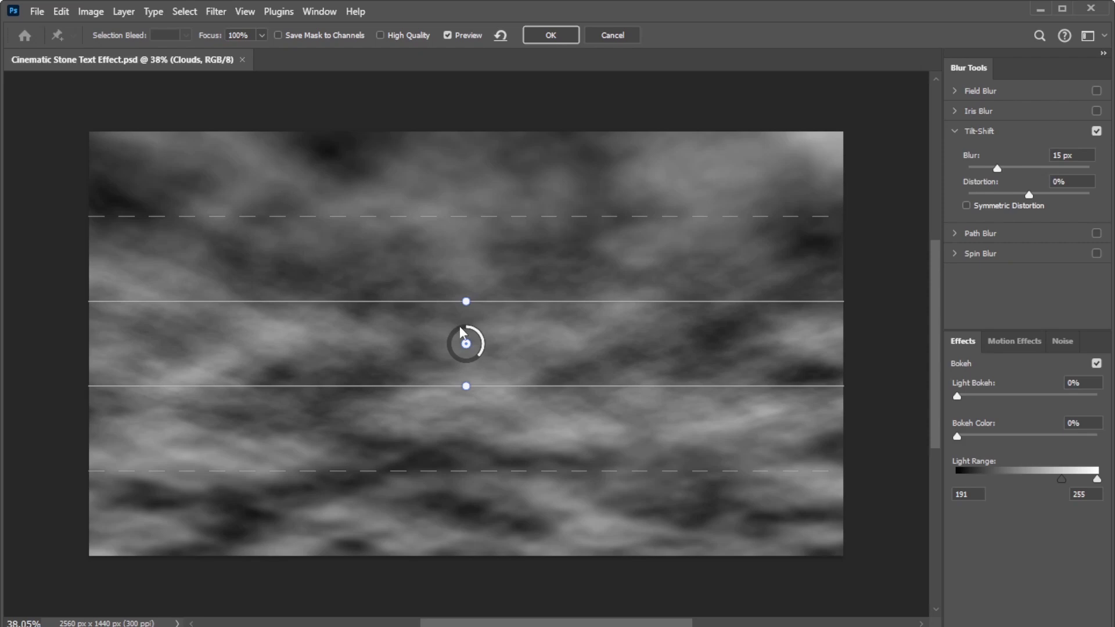
left_click_drag(466, 345, 463, 459)
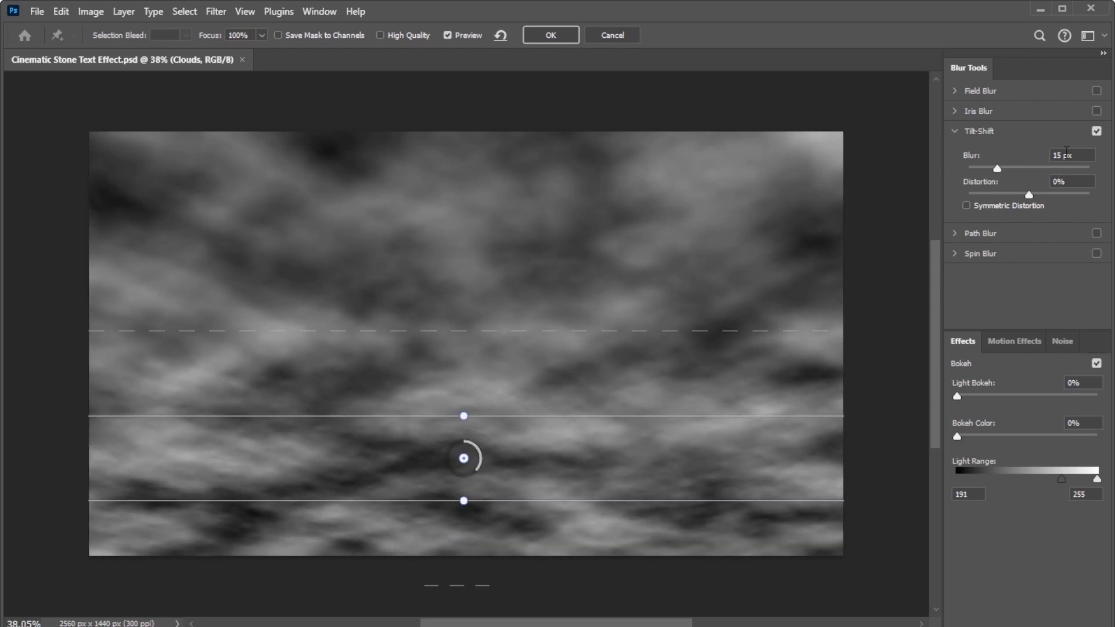
left_click_drag(552, 502, 564, 556)
left_click_drag(573, 419, 575, 282)
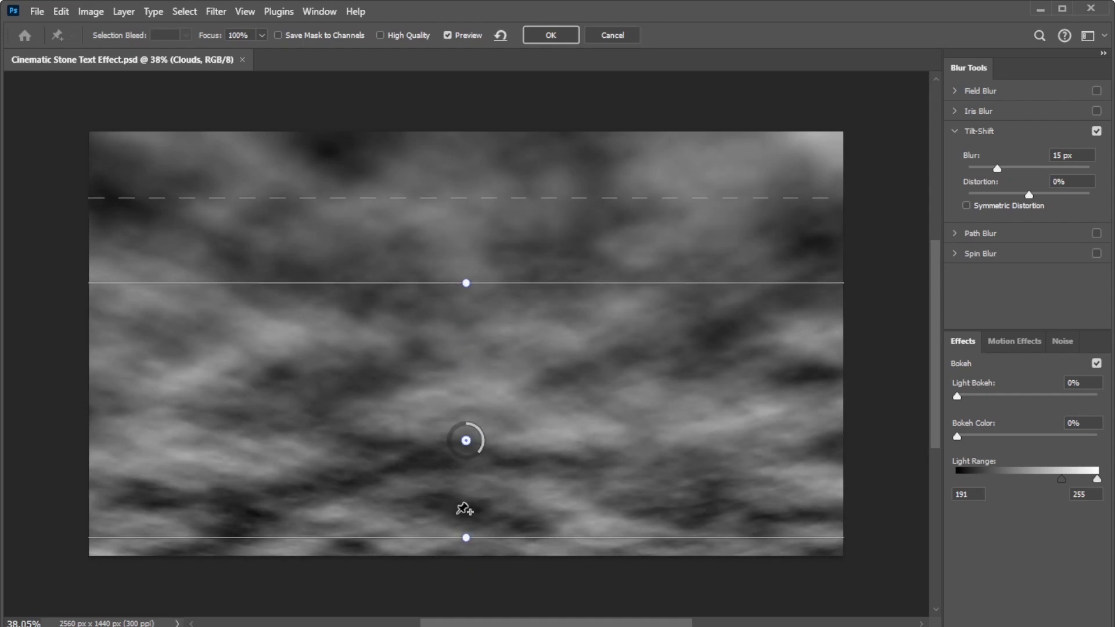
left_click(486, 555)
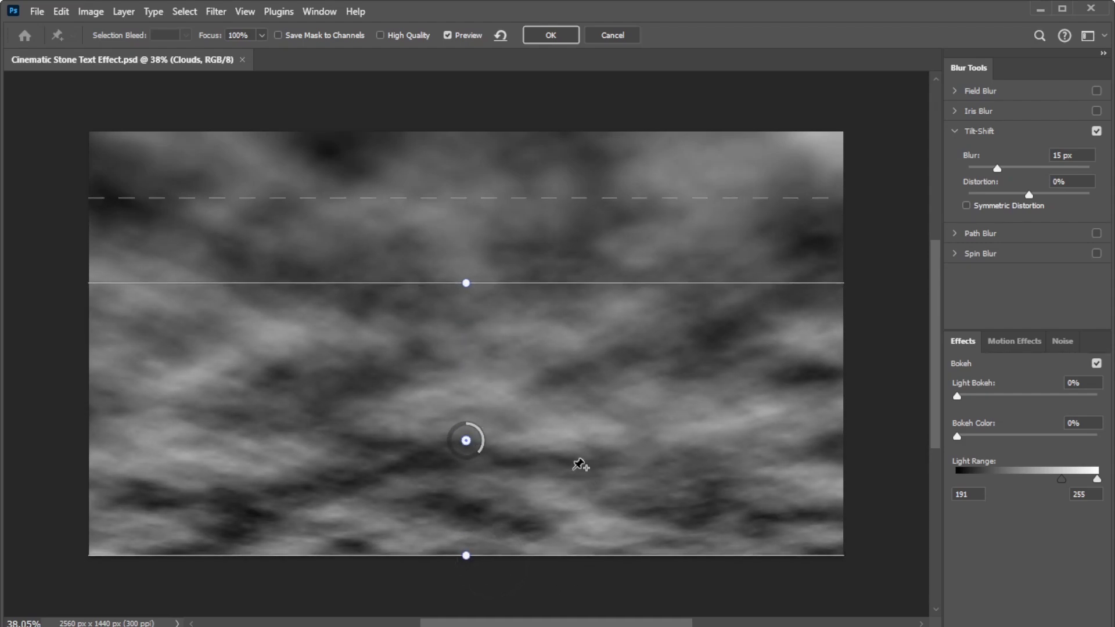
left_click(548, 36)
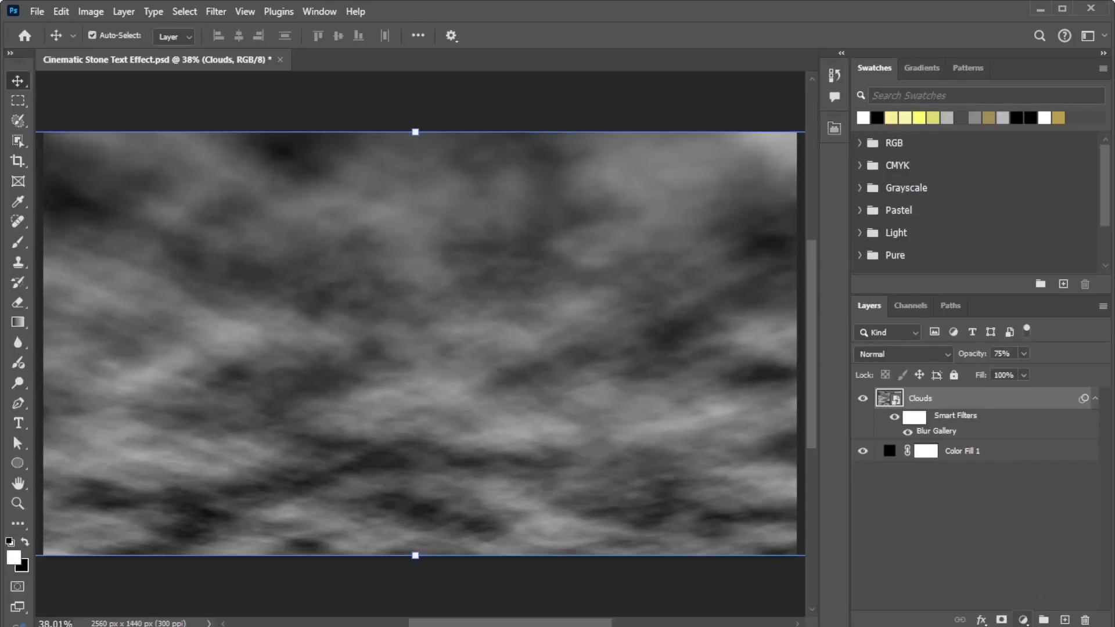
Step: Add a transparent Basics gradient fill at 55% scale in Soft Light mode, clipped to Clouds
left_click(1023, 619)
left_click(1010, 366)
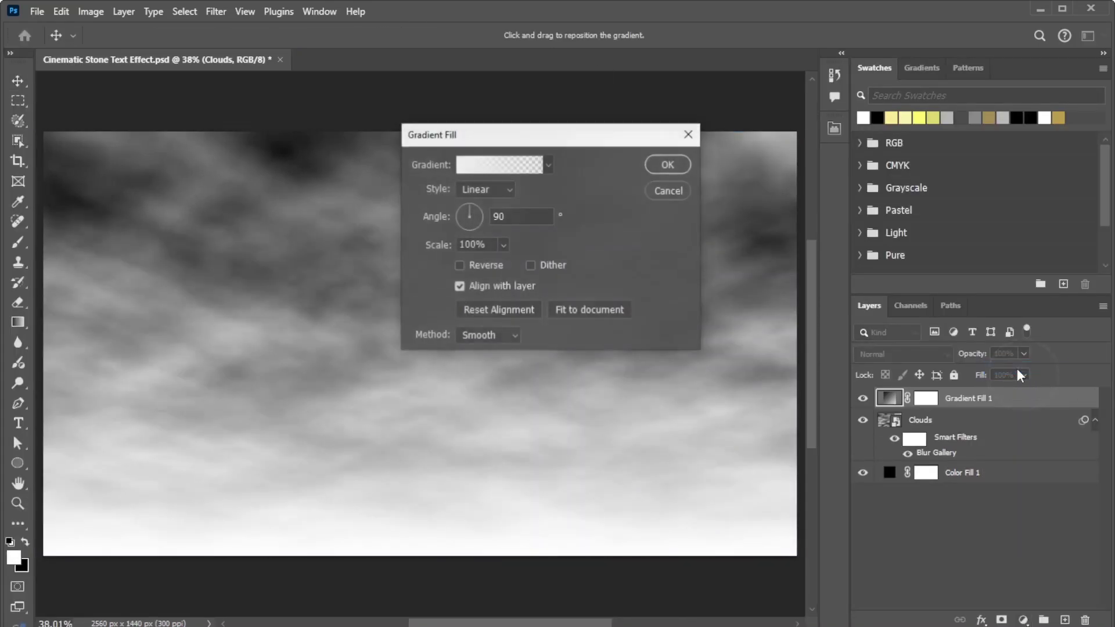
left_click(548, 164)
left_click(429, 198)
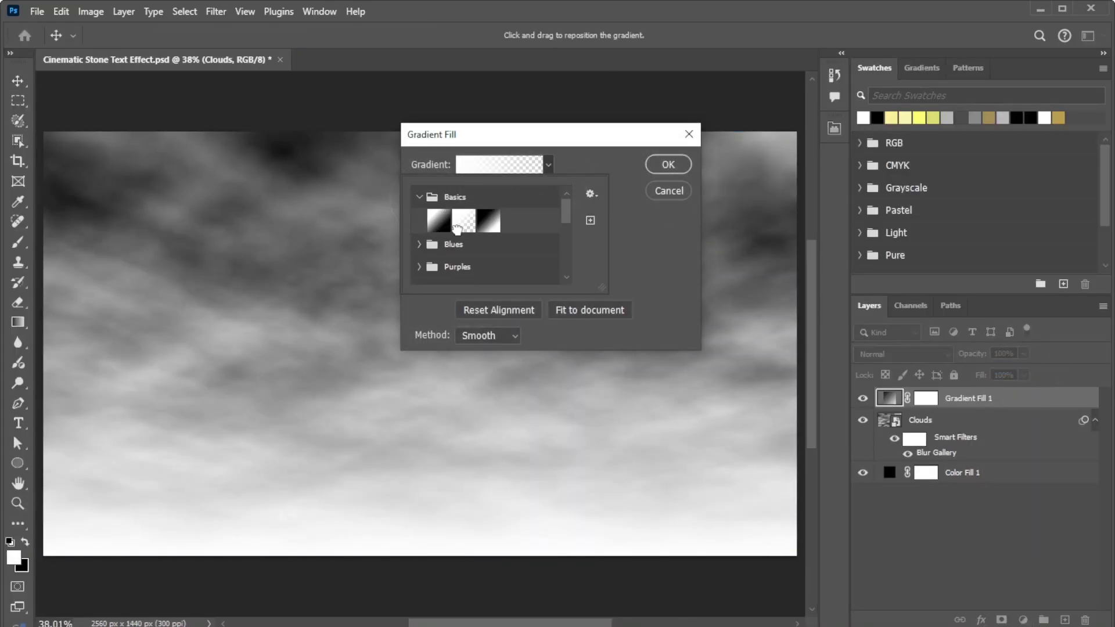
left_click(457, 228)
left_click(633, 281)
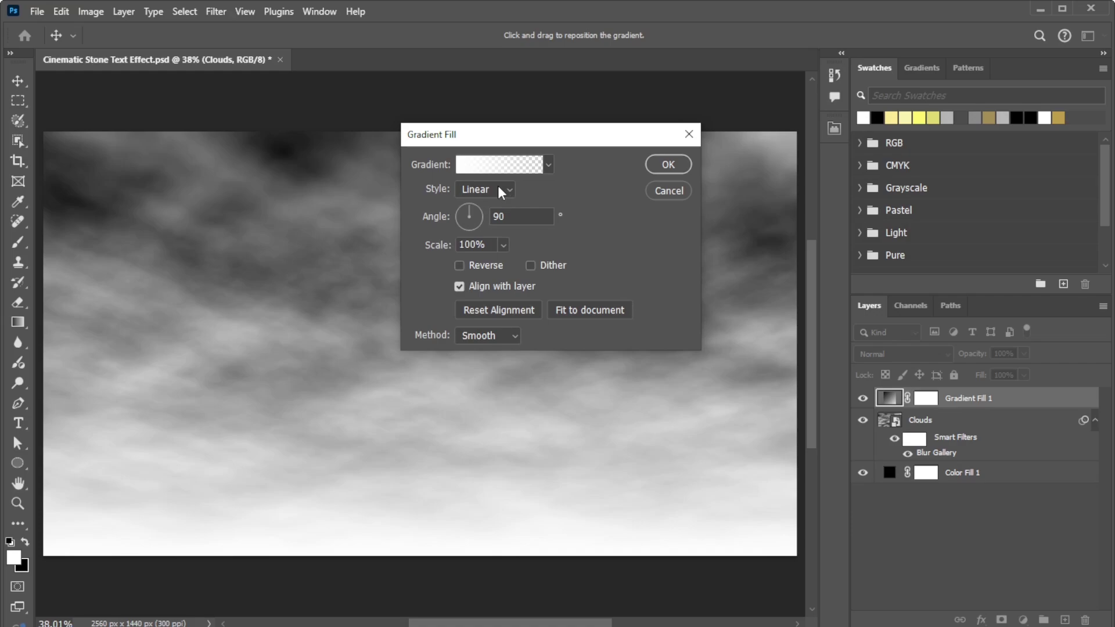
double_click(486, 244)
type("55")
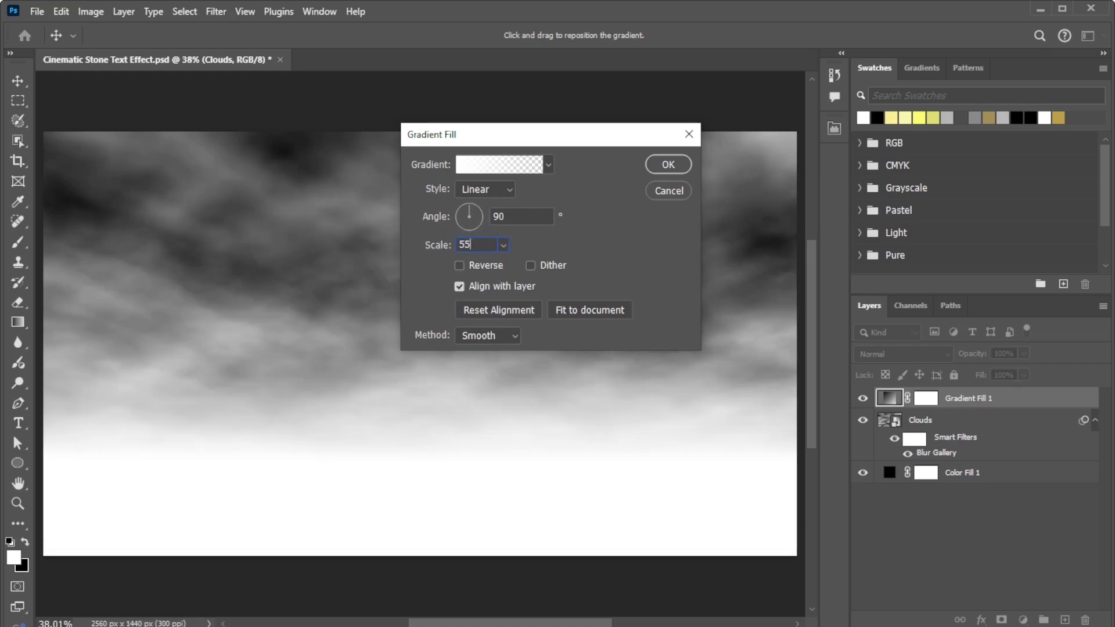
left_click(667, 166)
left_click(897, 354)
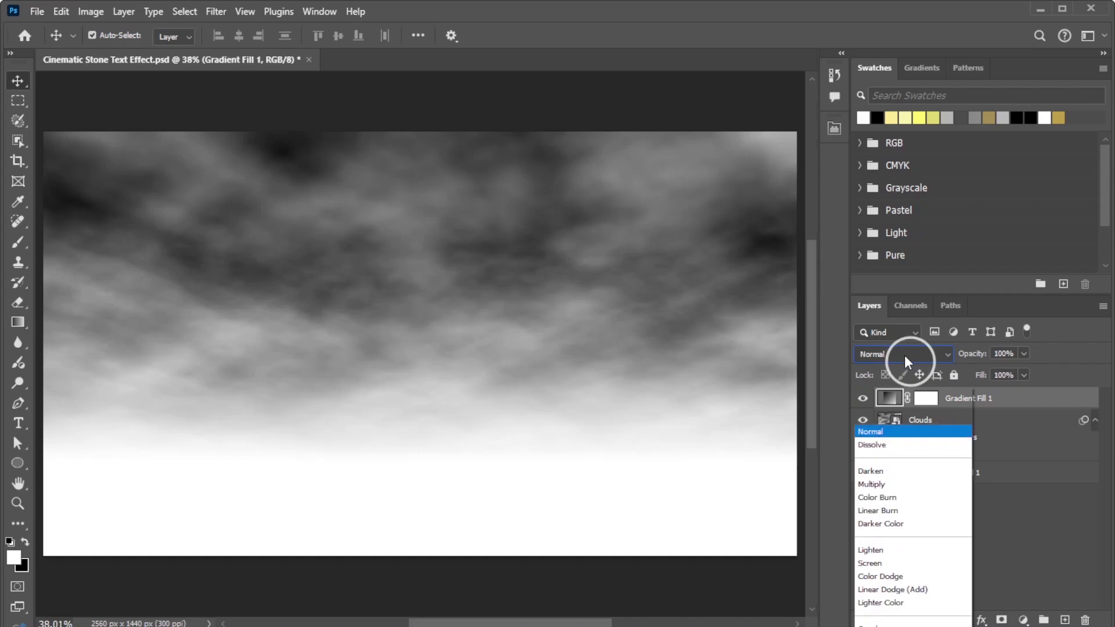
left_click(894, 460)
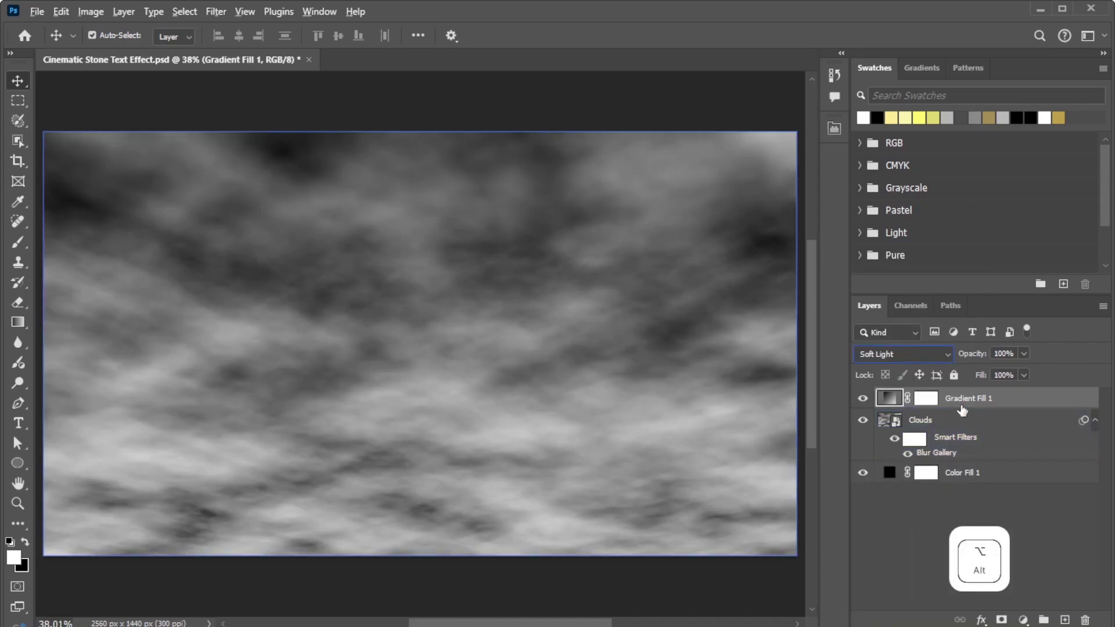
left_click(967, 409, "alt")
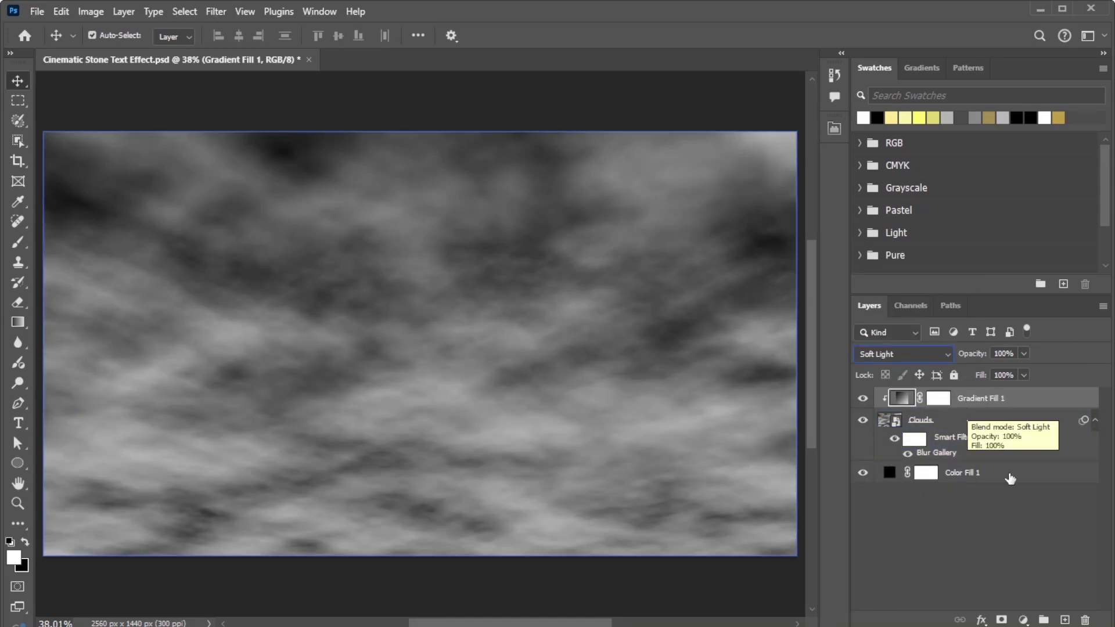
Step: Add a clipped Levels adjustment with midtones 0.42 and output black 46
left_click(1009, 475)
left_click(1023, 620)
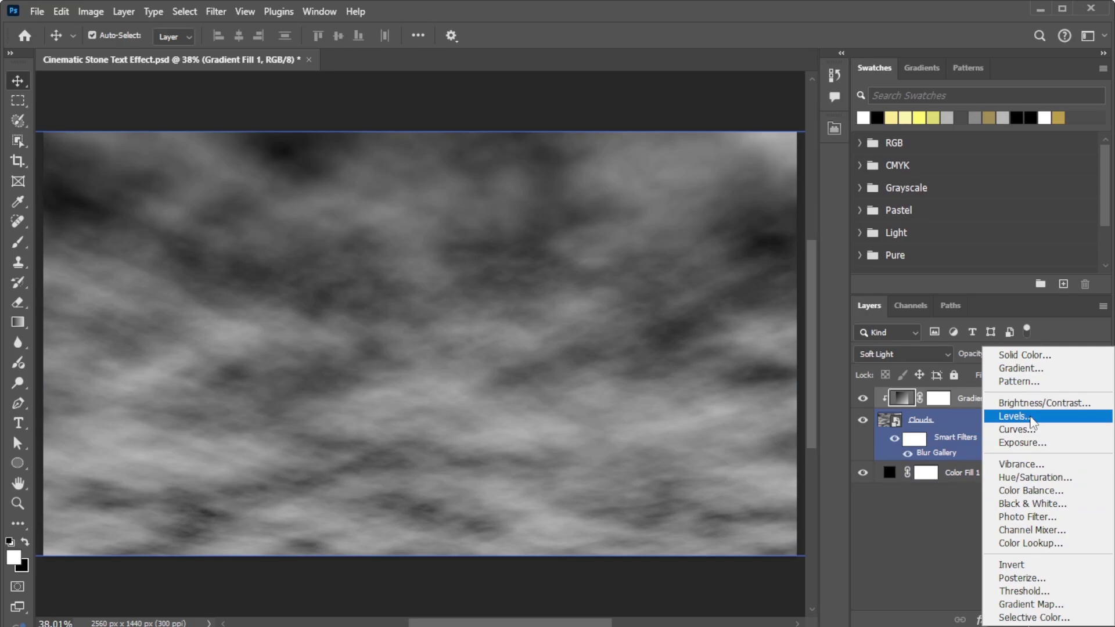
left_click(1016, 416)
left_click(700, 497)
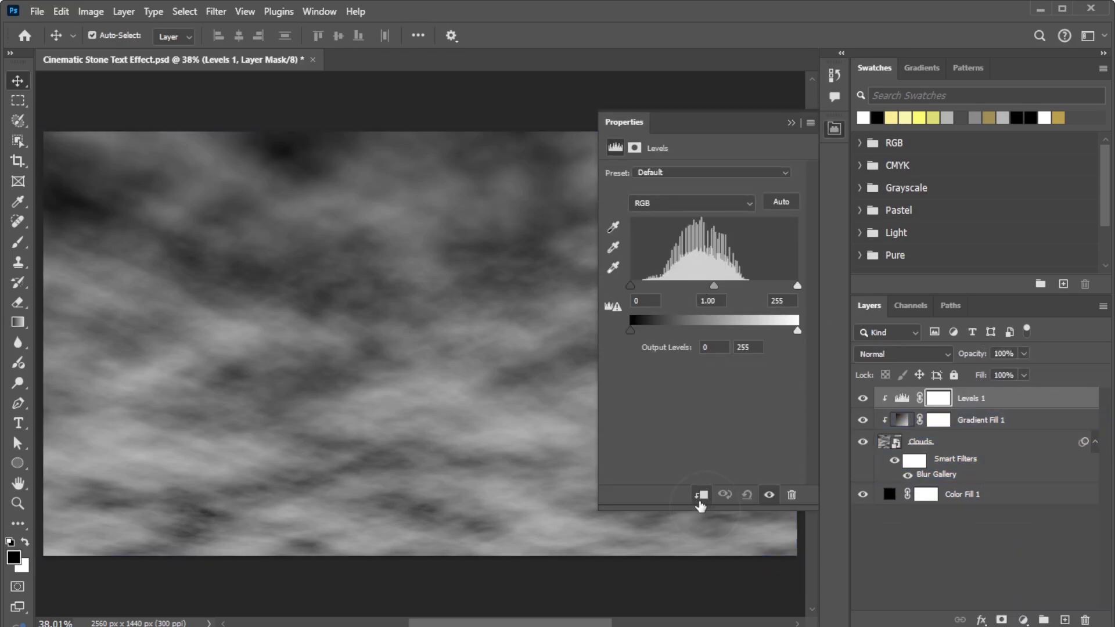
left_click_drag(715, 286, 756, 293)
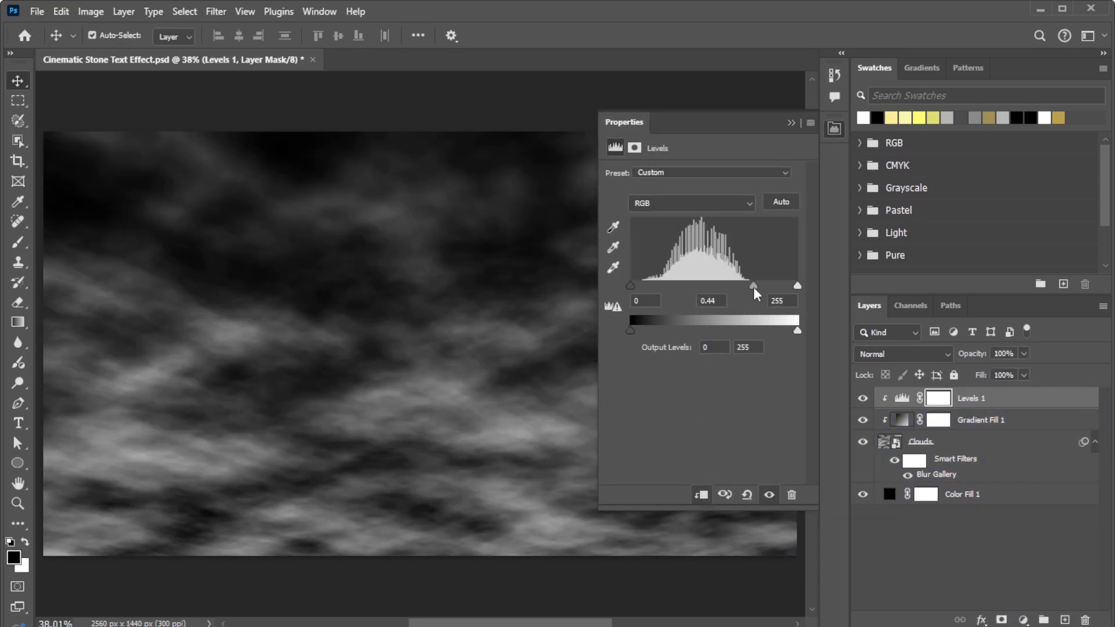
left_click_drag(631, 333, 660, 339)
left_click_drag(754, 286, 758, 291)
left_click(790, 123)
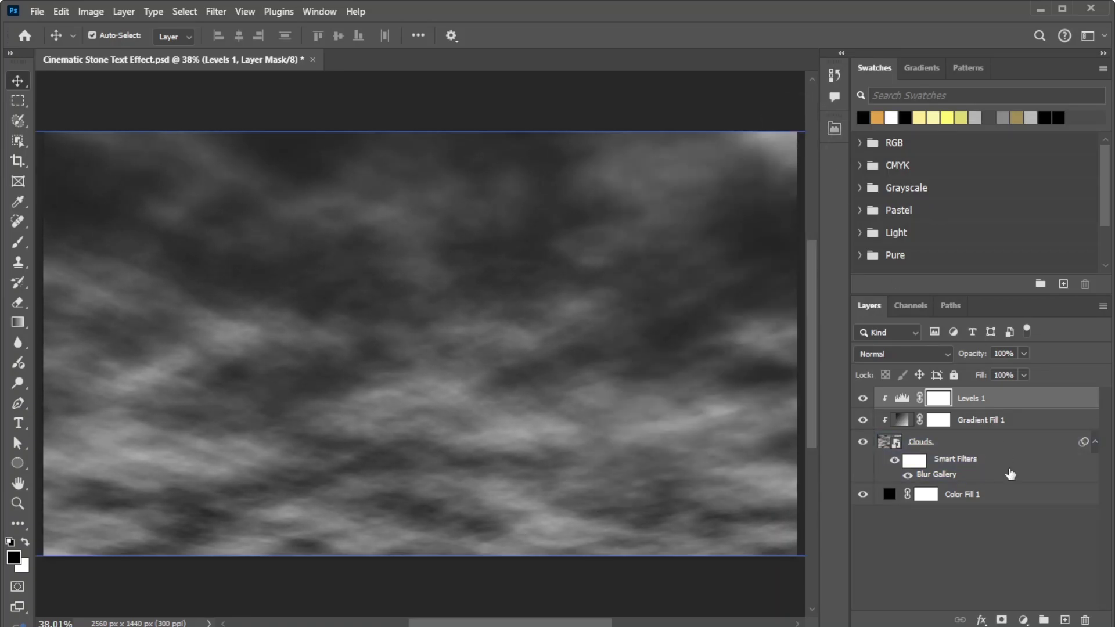
Step: Add a Black, White gradient fill with the right stop set to black at 35% opacity
left_click(1023, 620)
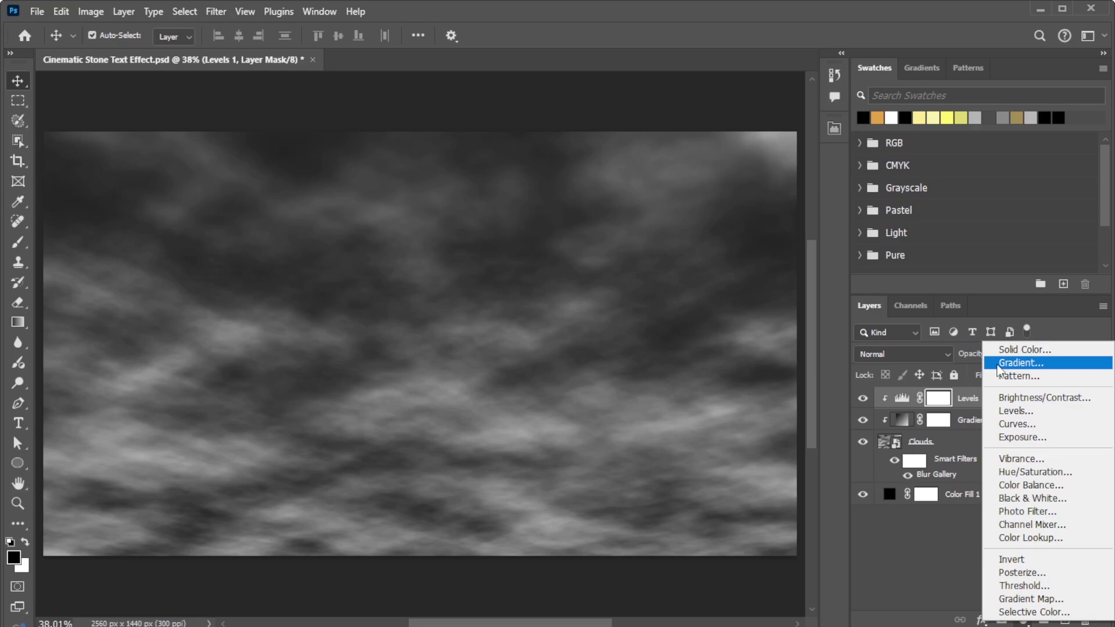
left_click(1019, 363)
left_click(500, 164)
left_click(765, 156)
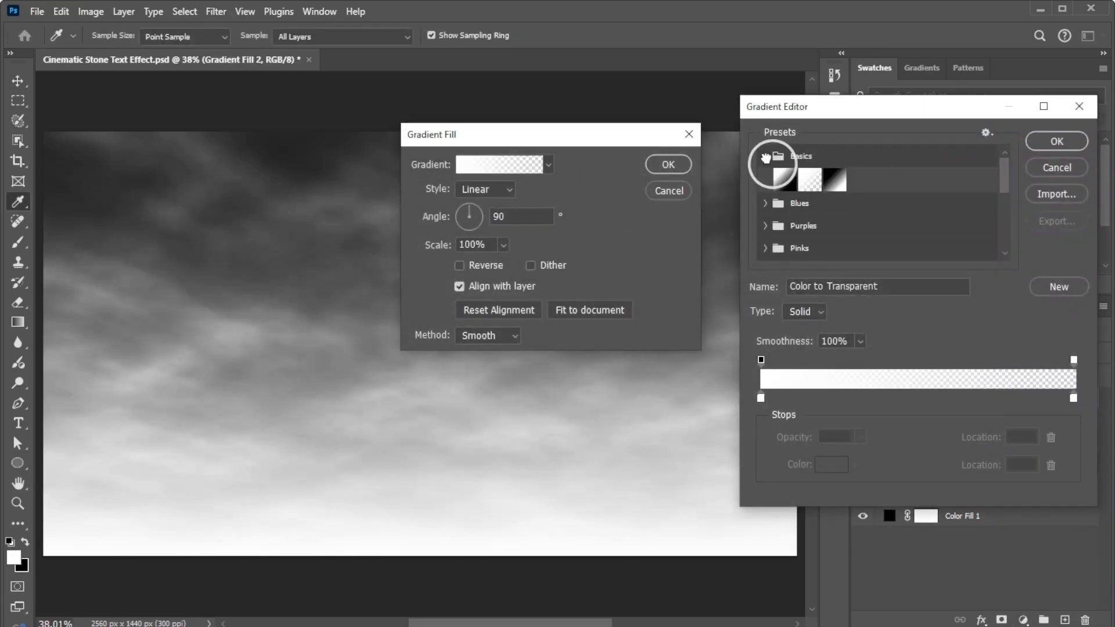
left_click(835, 180)
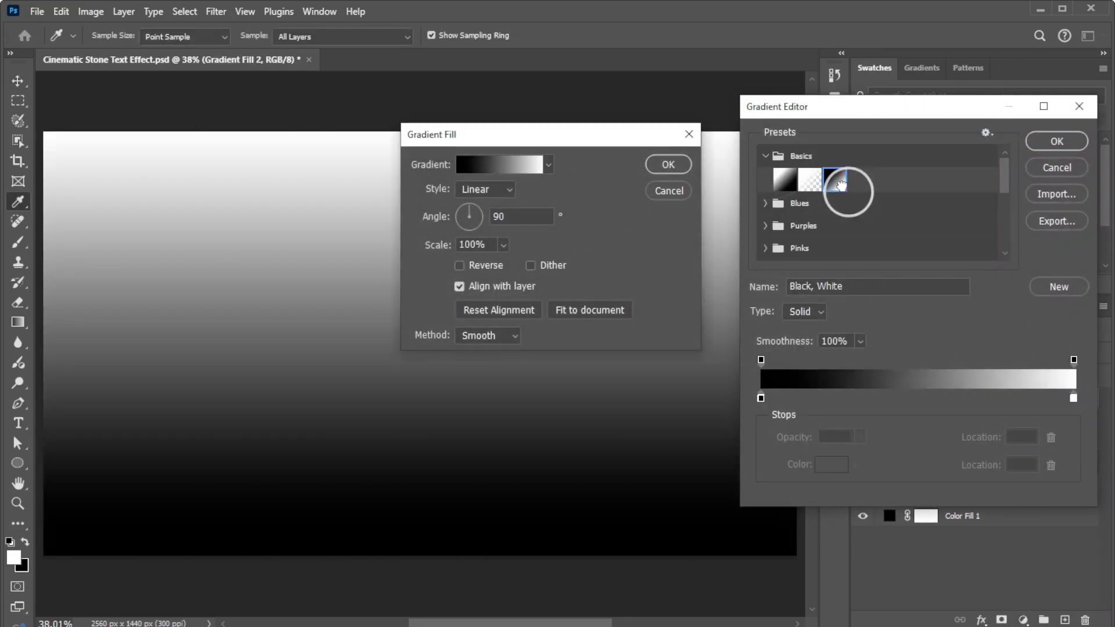
left_click(1072, 398)
left_click(832, 464)
left_click(562, 487)
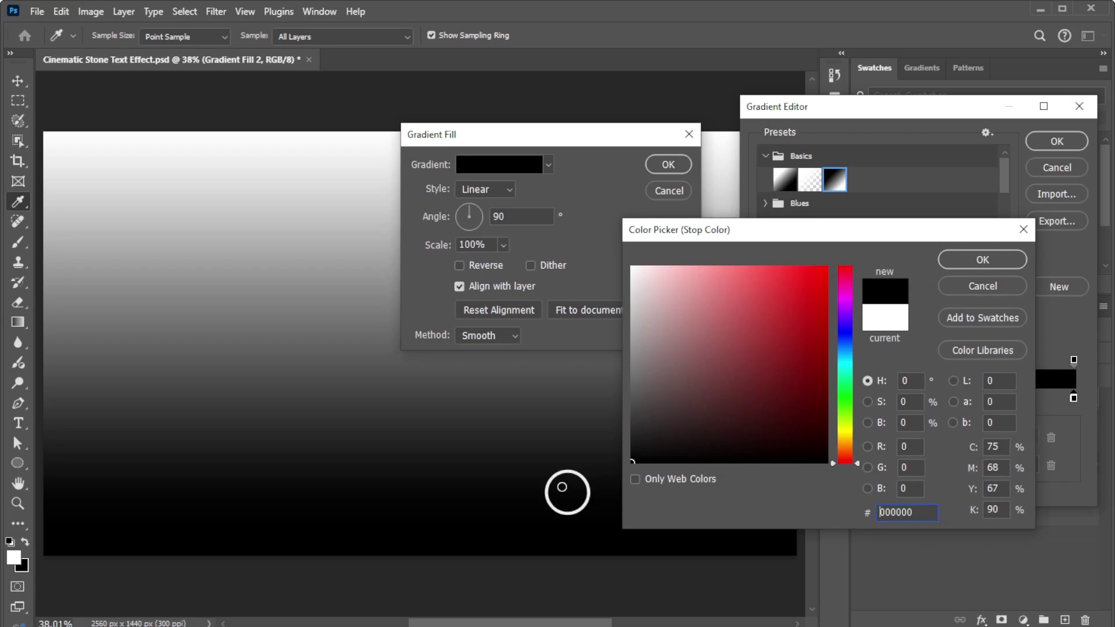
left_click(982, 260)
left_click(1073, 361)
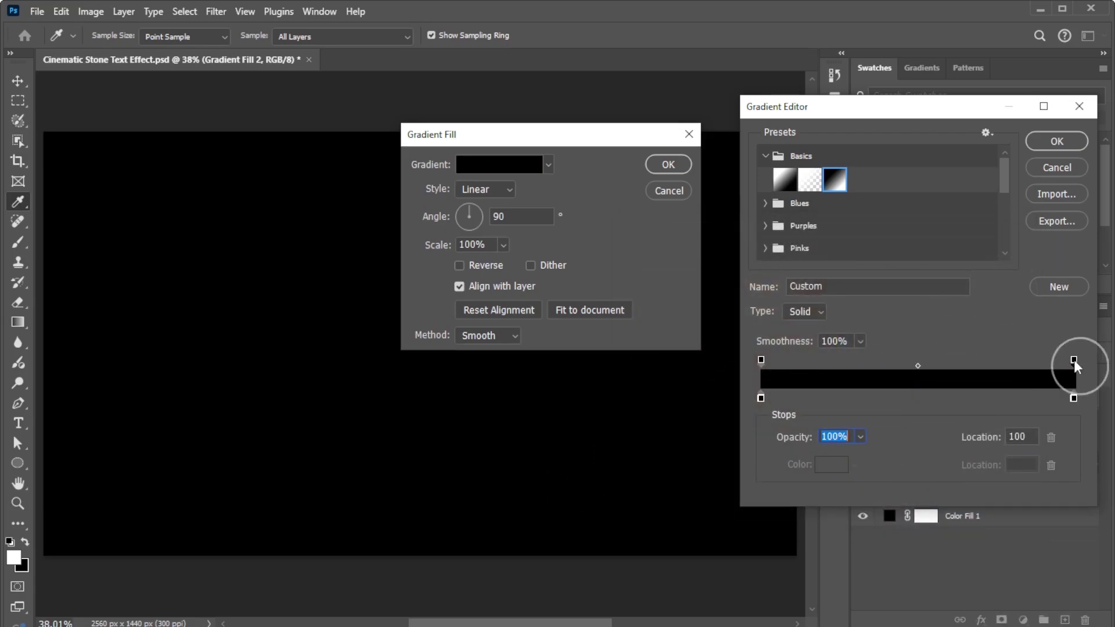
type("35")
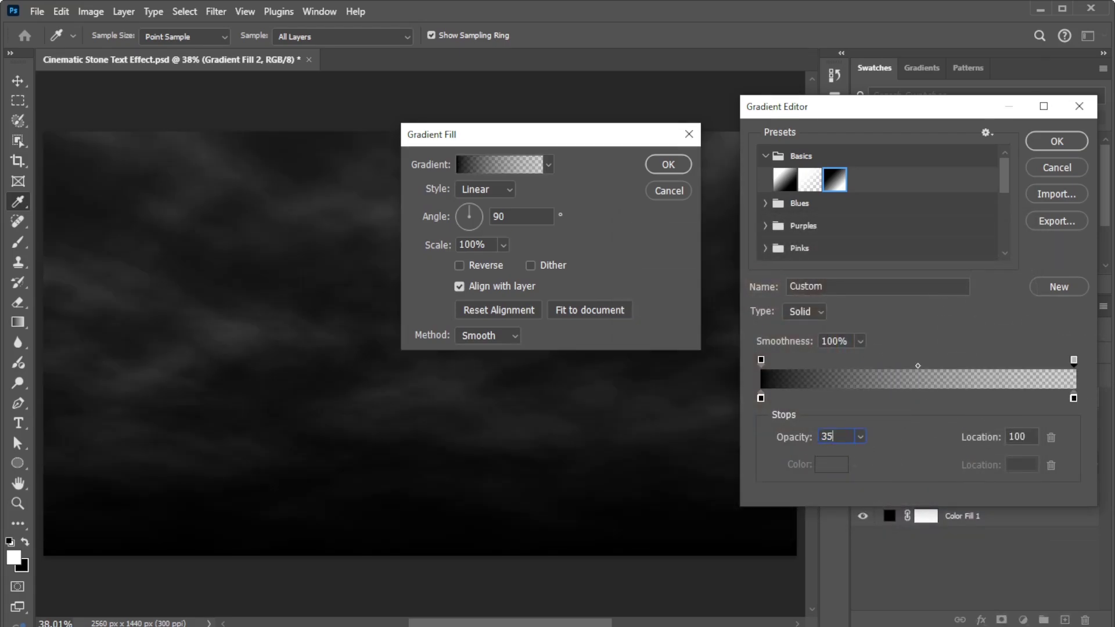
left_click(1056, 141)
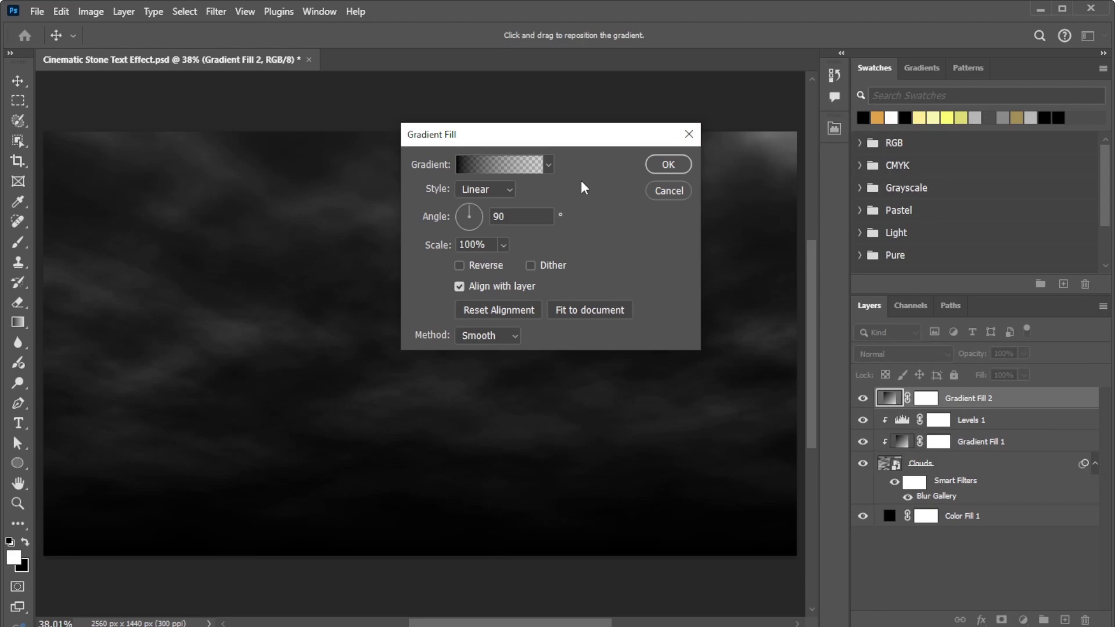
Step: Make the gradient radial and reversed at 235% scale to darken the edges
left_click(502, 196)
left_click(485, 214)
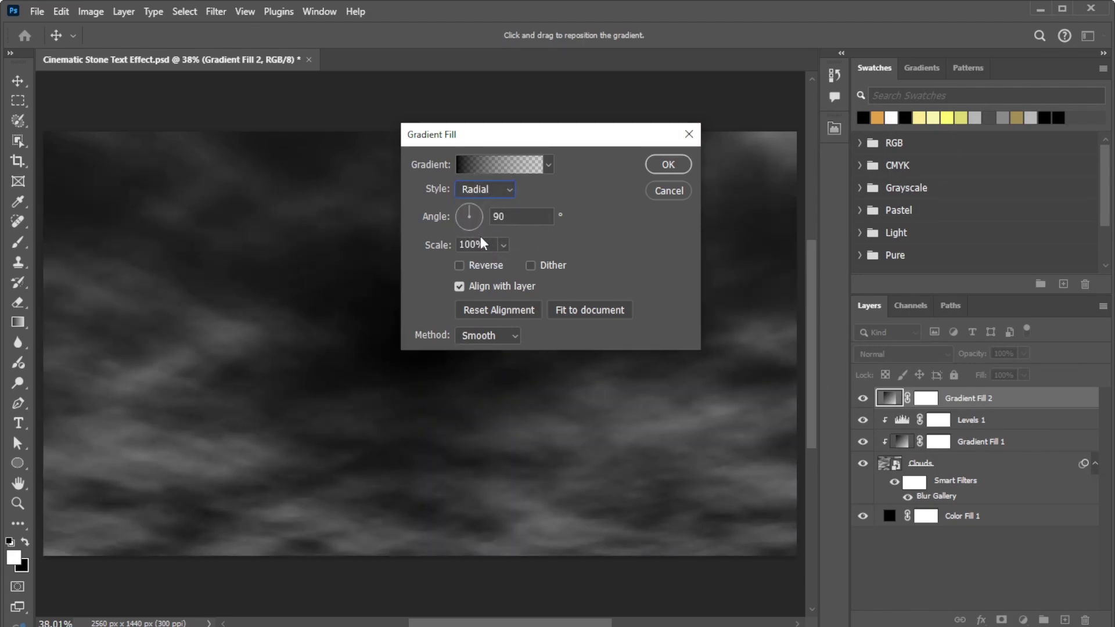
left_click(459, 266)
left_click_drag(443, 249, 546, 253)
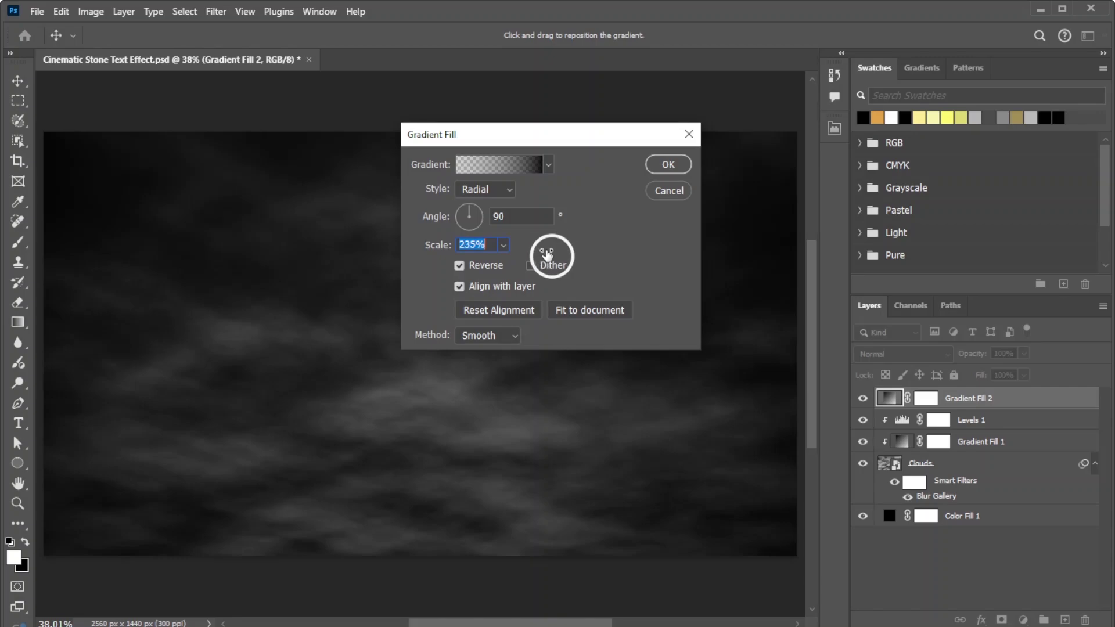
left_click(662, 166)
Step: Lower Gradient Fill 2's opacity to 80%
left_click(1015, 353)
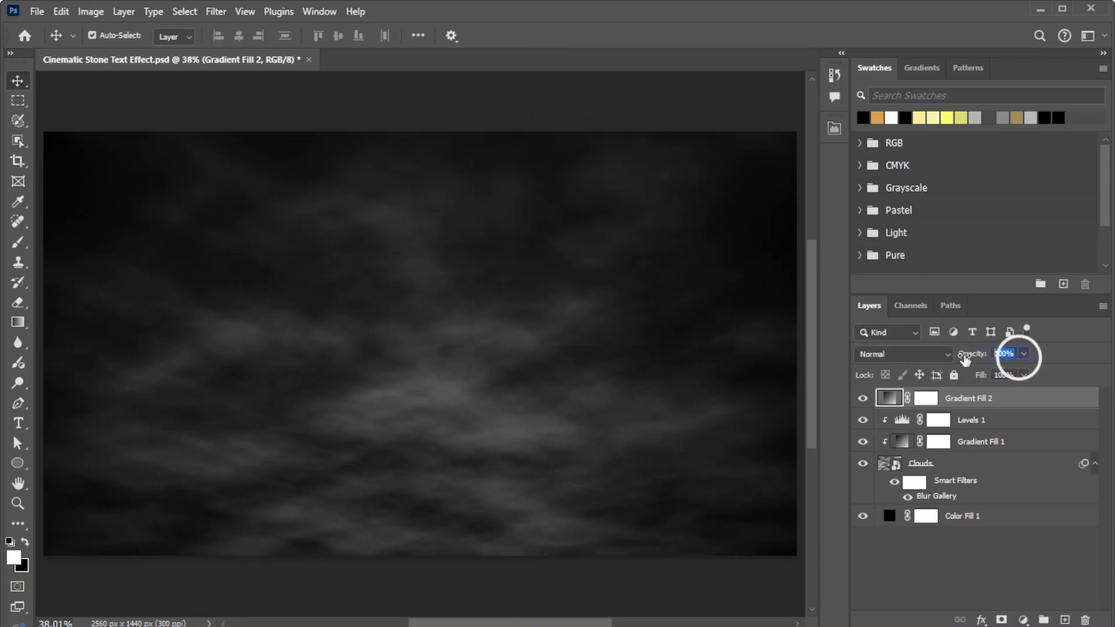
type("80")
key("Return")
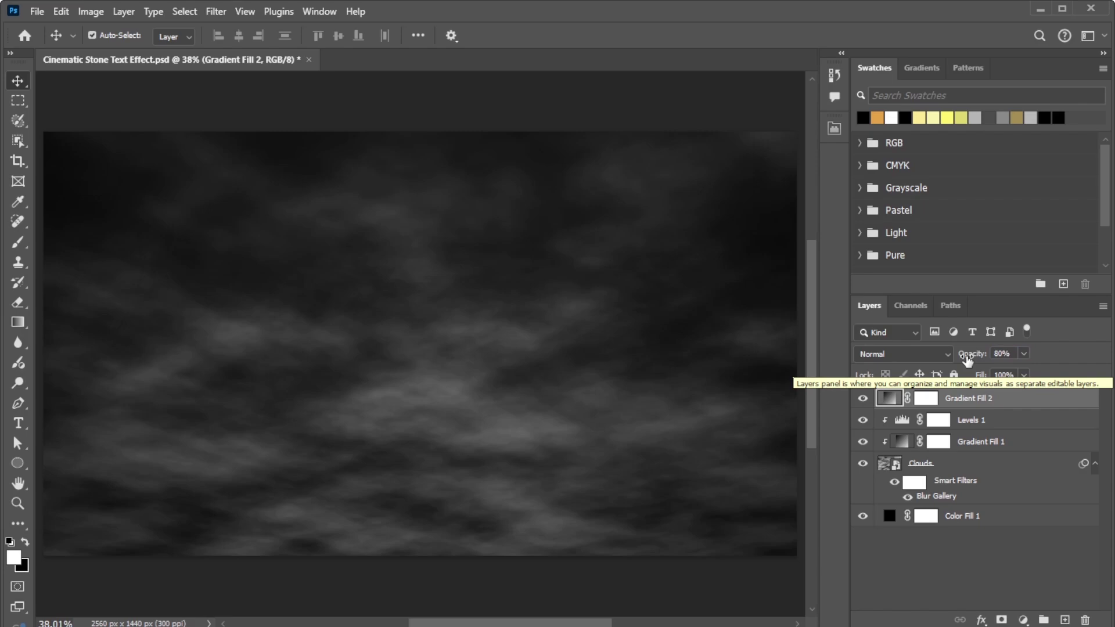
Step: Add a #e3a347 Solid Color fill in Color blend mode at 50% opacity
left_click(1023, 619)
left_click(1023, 350)
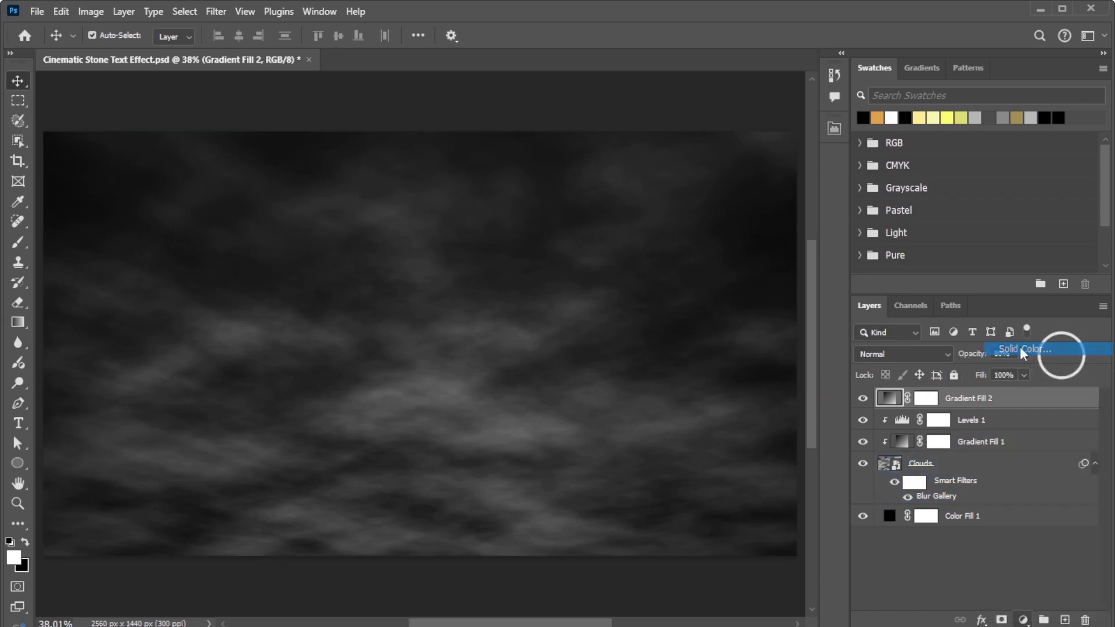
type("e3a347")
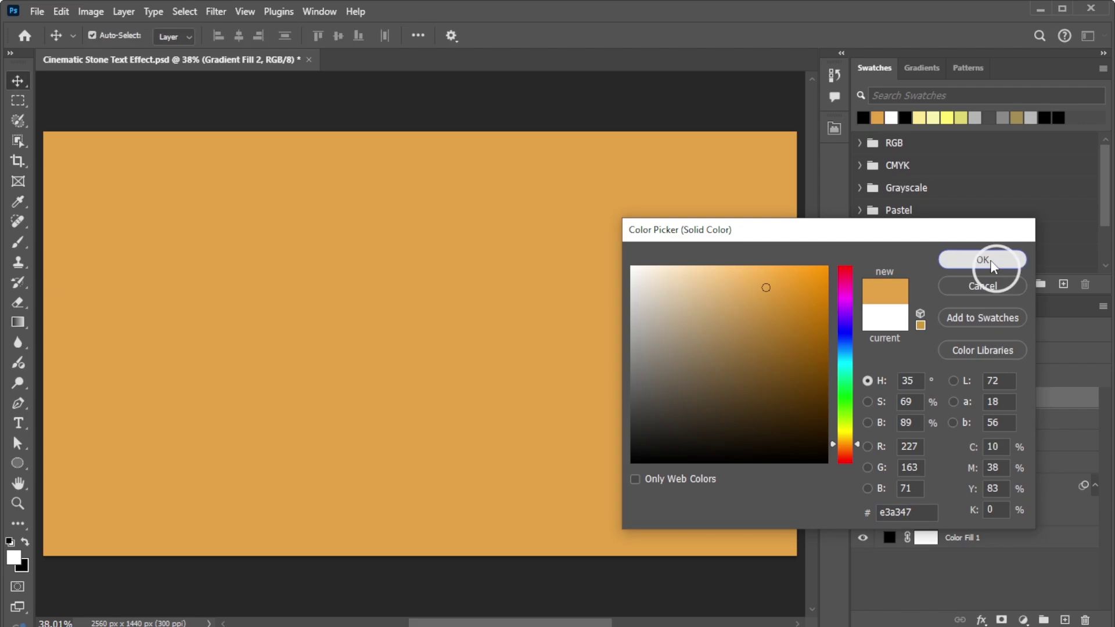
left_click(993, 259)
left_click(920, 354)
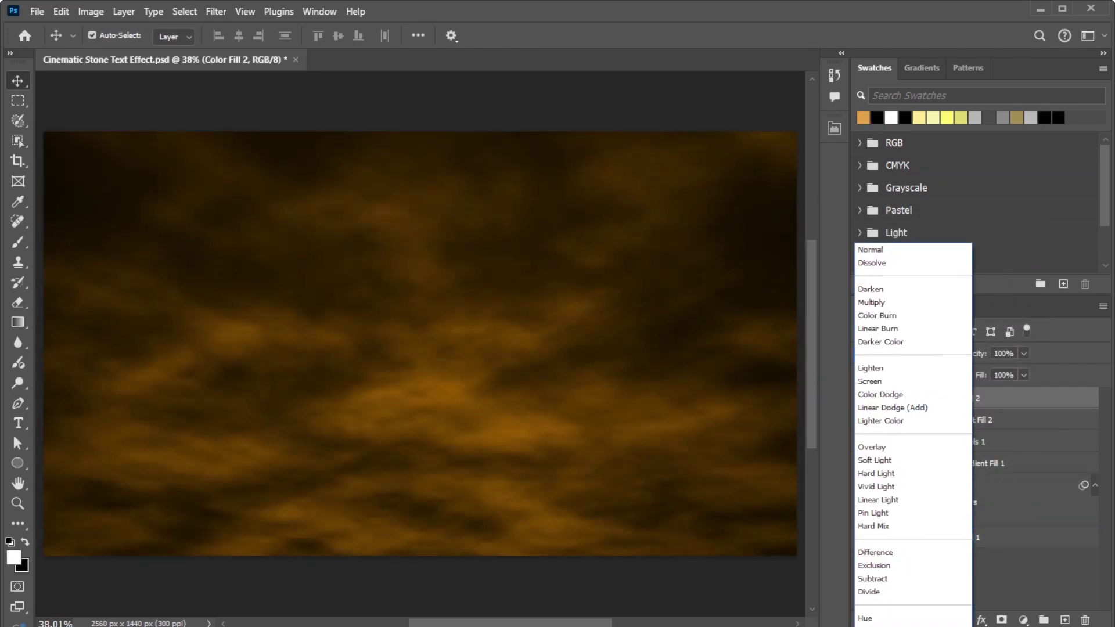
left_click(871, 617)
left_click(970, 361)
type("50")
key("Return")
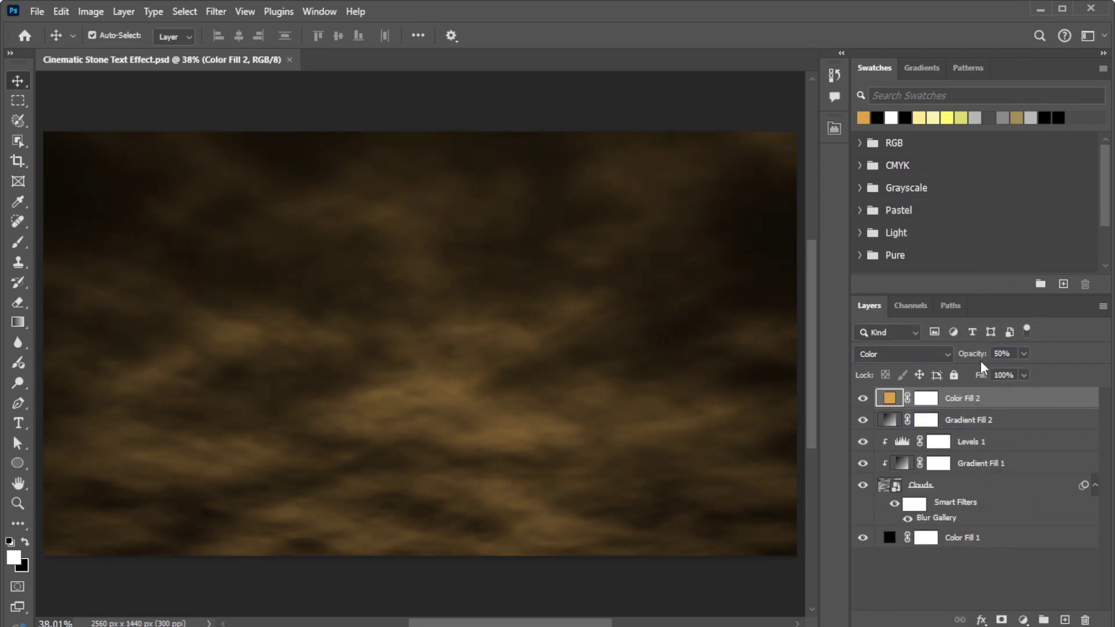
Step: Group all the background layers into a group named Background
left_click(989, 535, "shift")
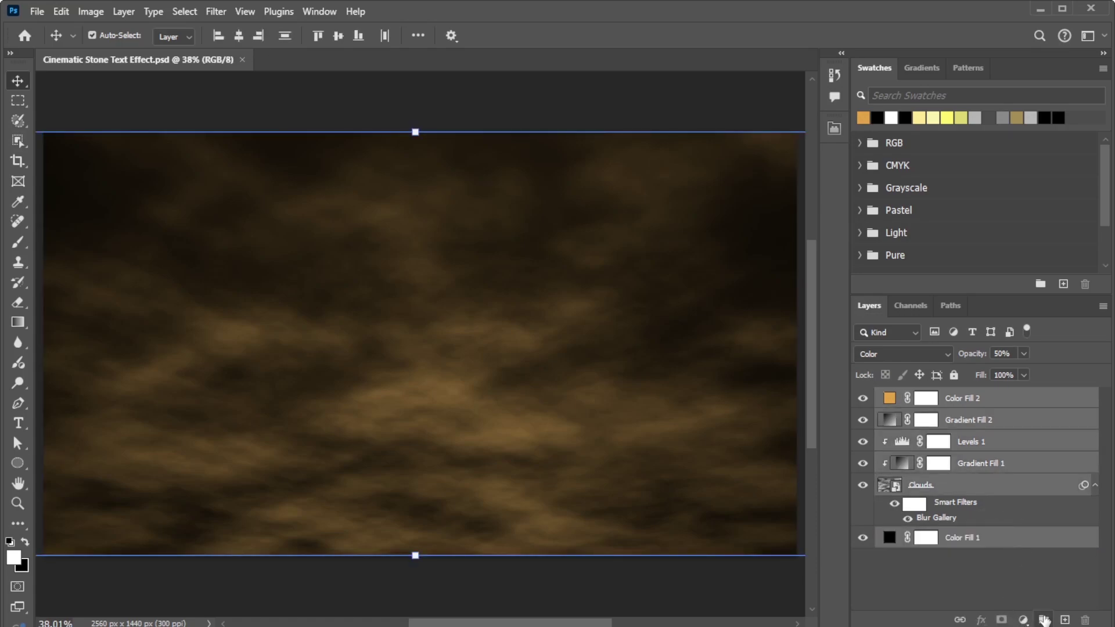
left_click(1043, 619)
double_click(918, 397)
type("Background")
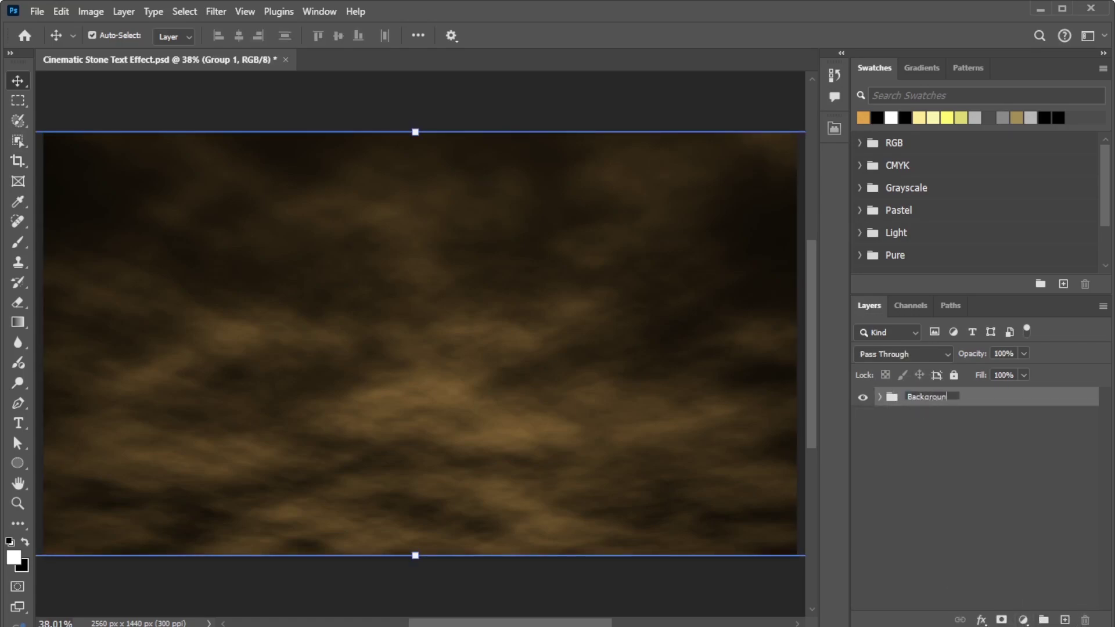
key("Return")
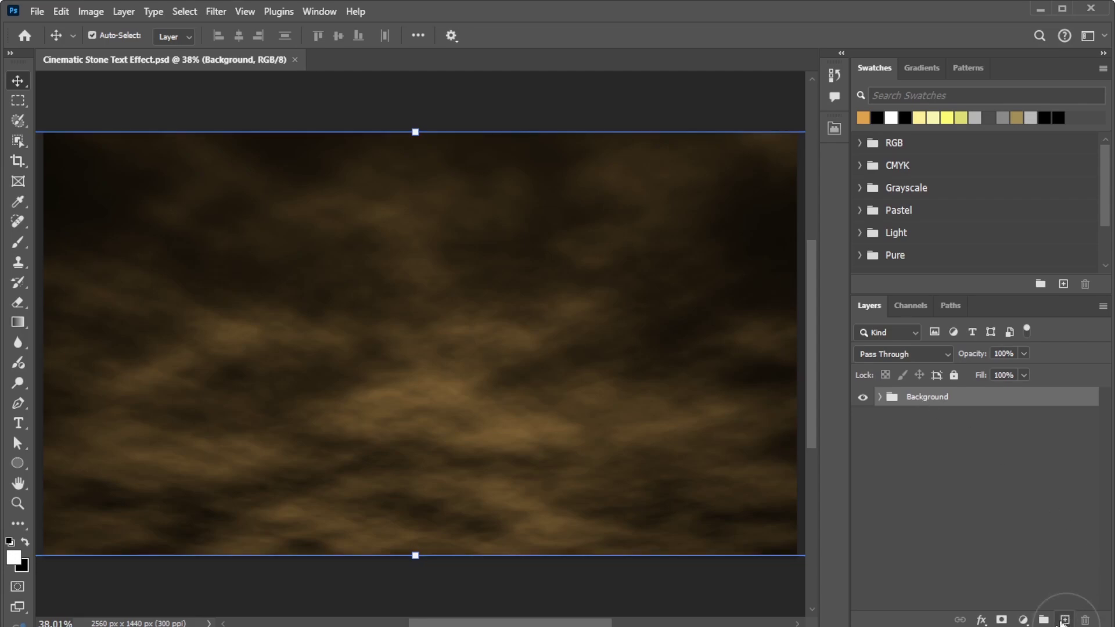
Step: Add a new layer above the group and pick Cinzel Decorative Black for the Type tool
left_click(1064, 619)
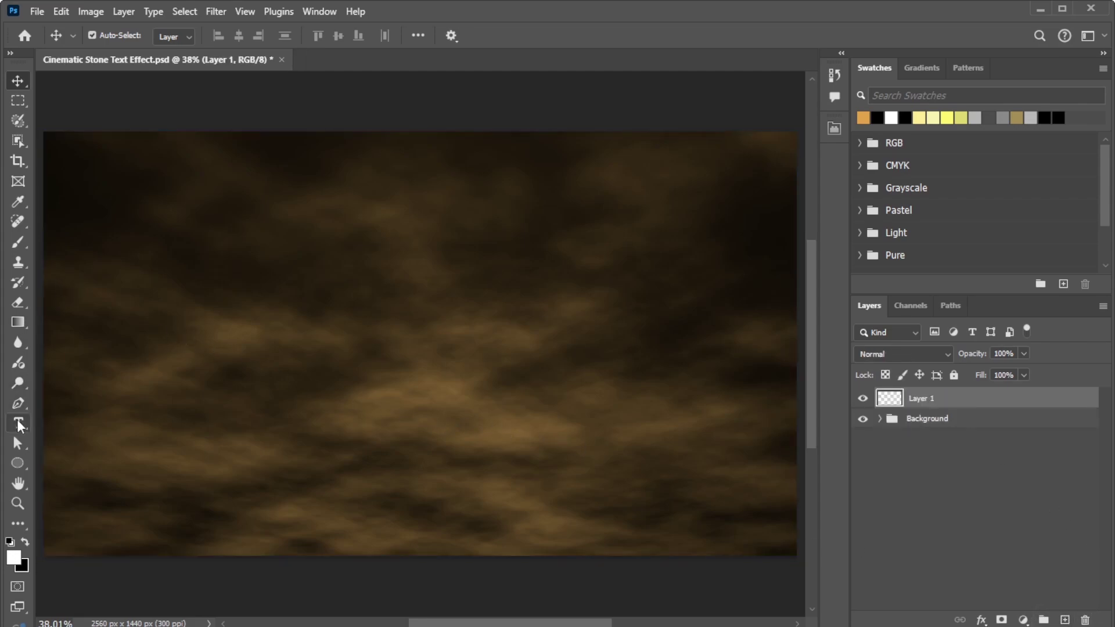
left_click(18, 423)
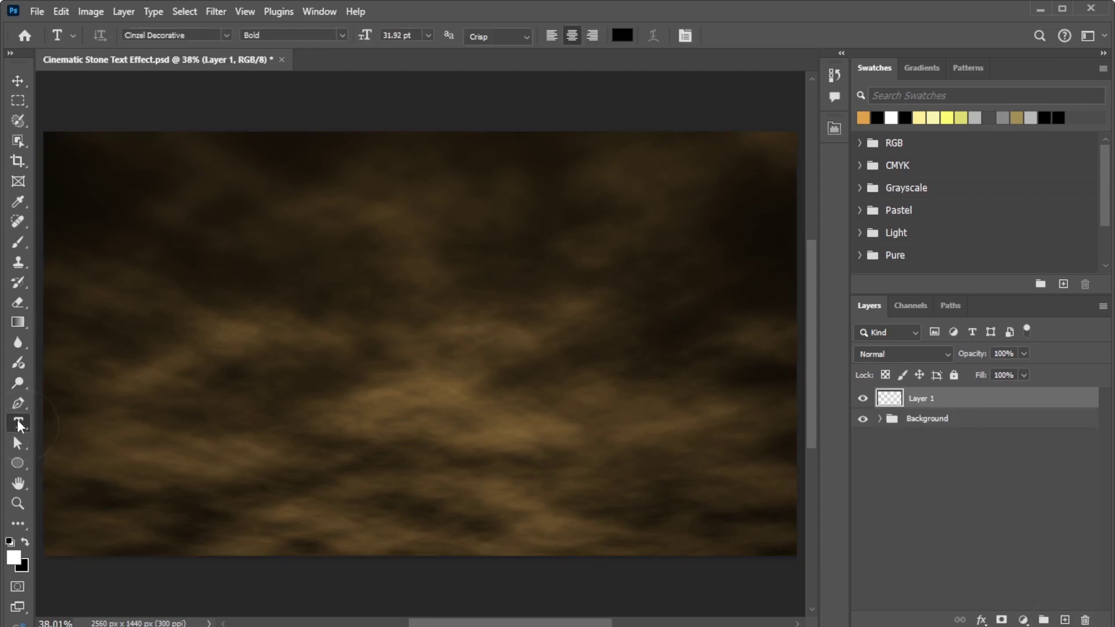
left_click(224, 36)
key("Up")
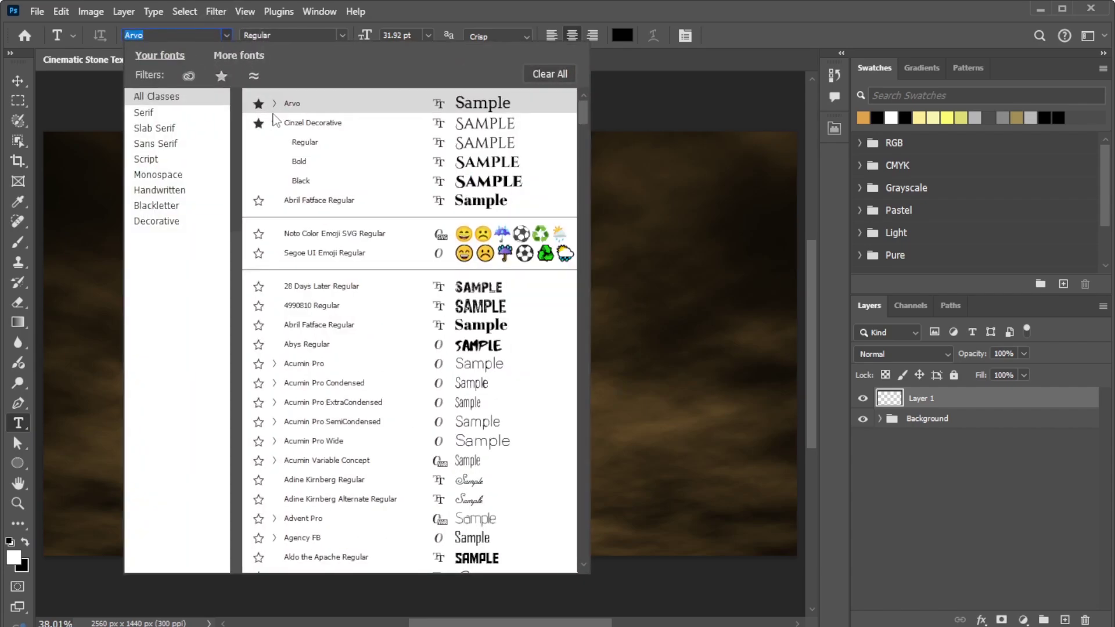
left_click(300, 182)
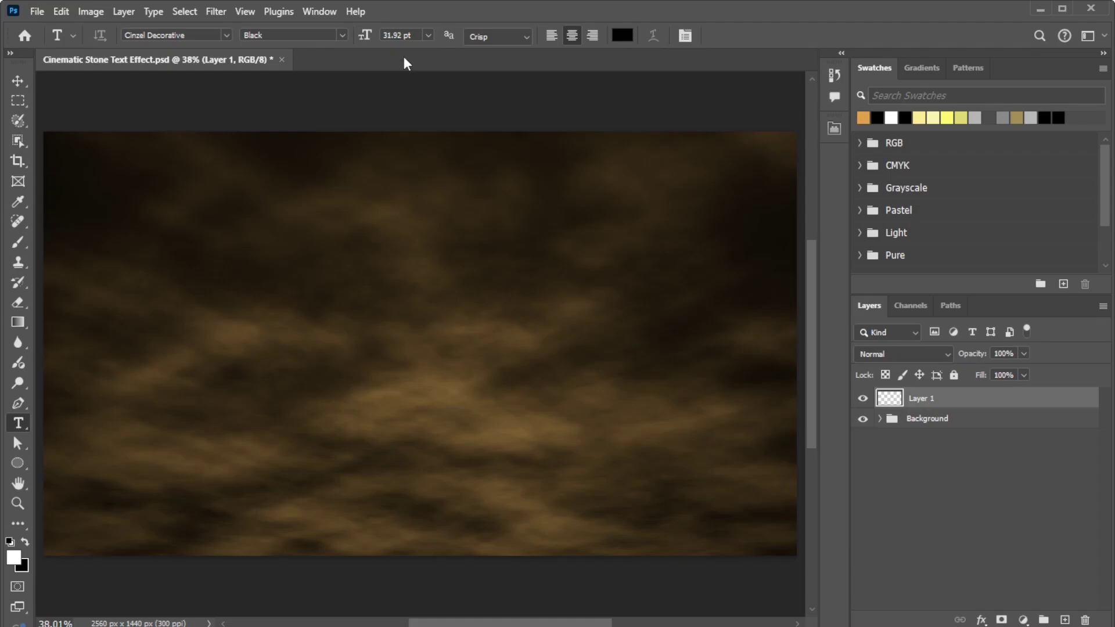
left_click(415, 37)
Step: Type STONE on the canvas at 135 pt and commit the text
type("135")
left_click(253, 337)
type("S")
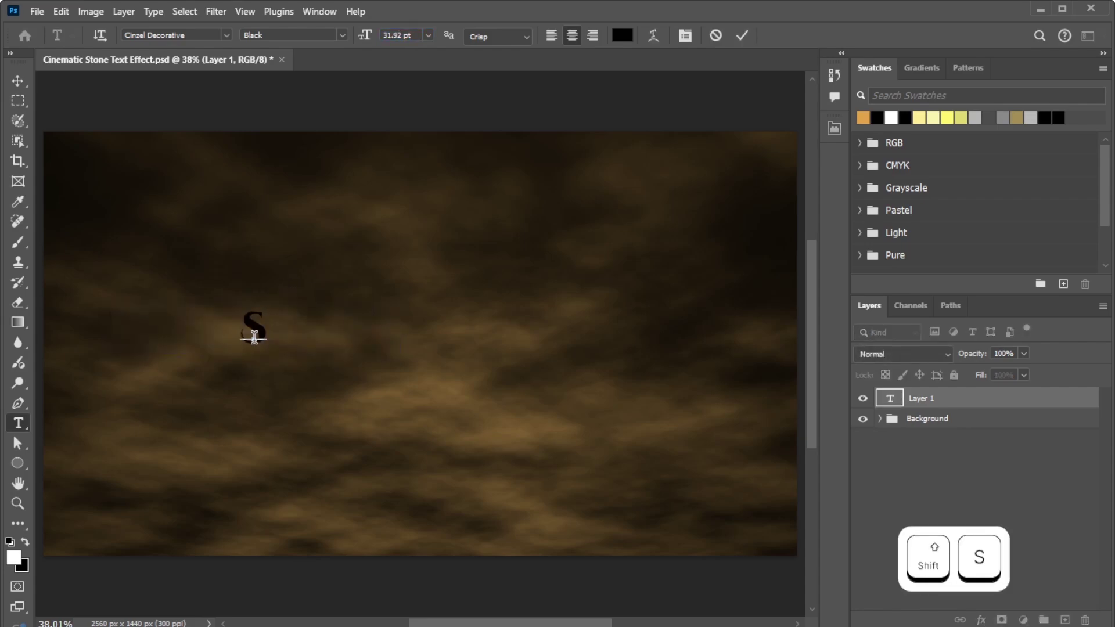
type("TONE")
key("ctrl+a")
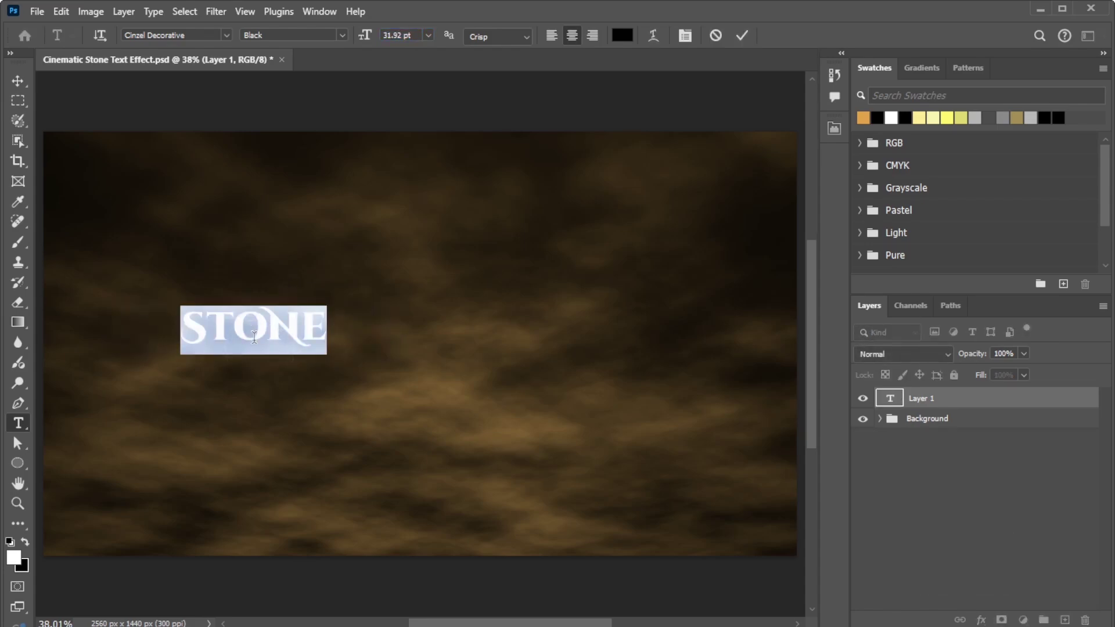
left_click(414, 33)
type("135")
key("Return")
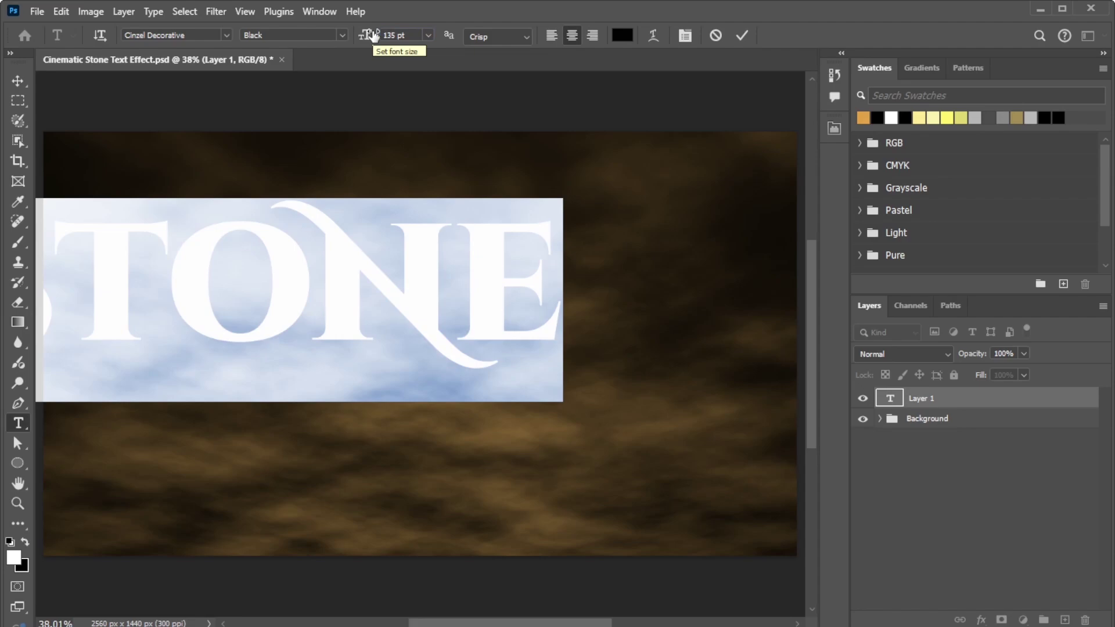
left_click(742, 37)
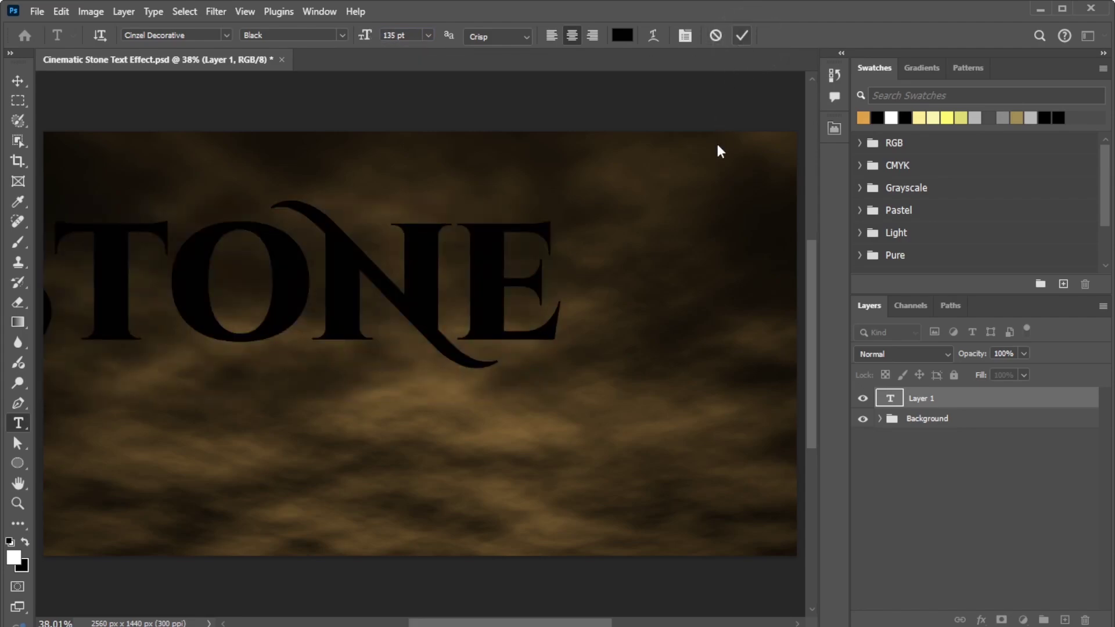
Step: Centre STONE horizontally and vertically on the canvas and convert it to a smart object
key("ctrl+a")
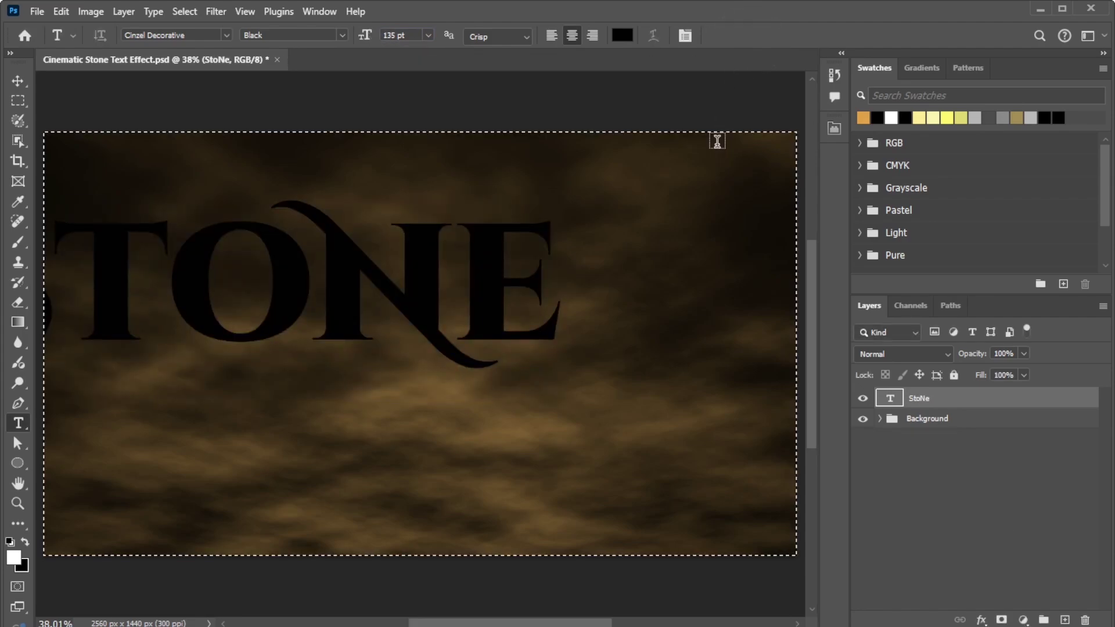
left_click(18, 85)
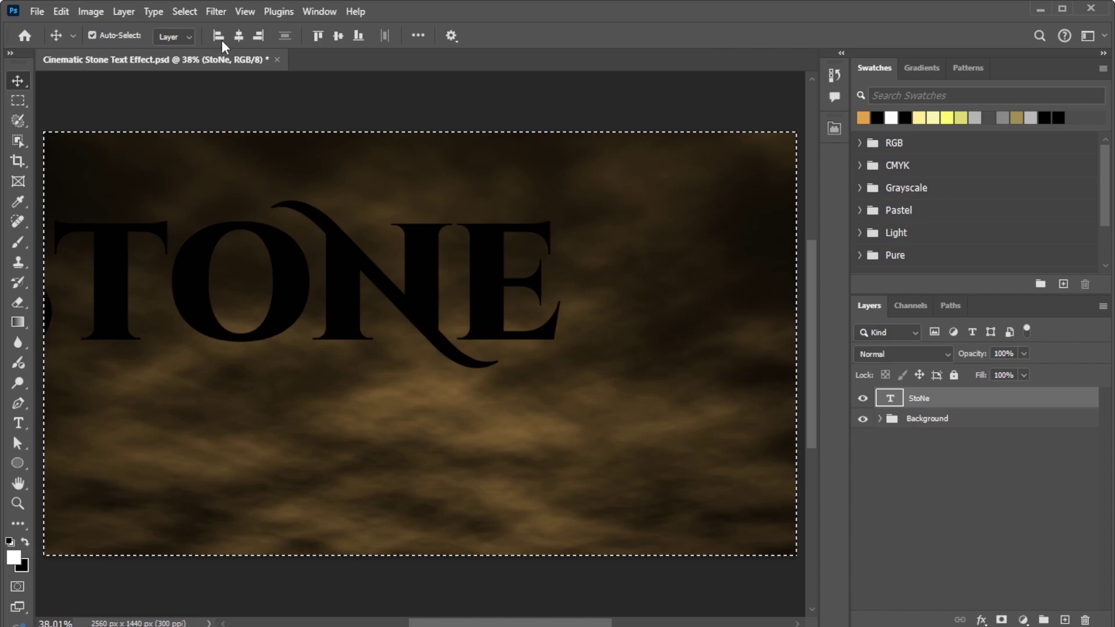
left_click(239, 35)
left_click(338, 37)
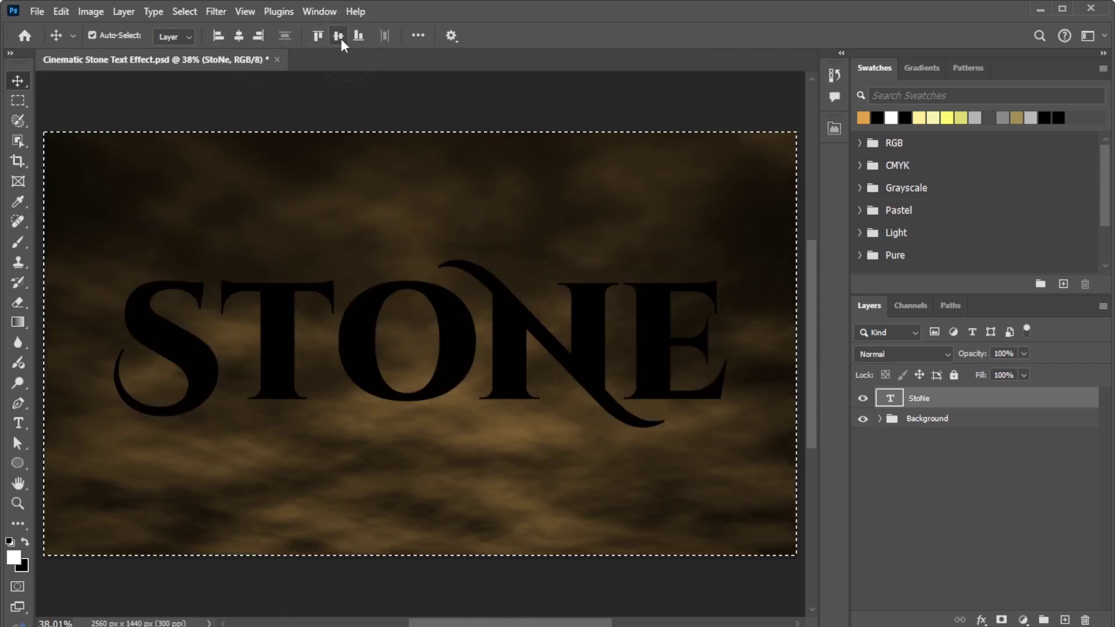
key("ctrl+d")
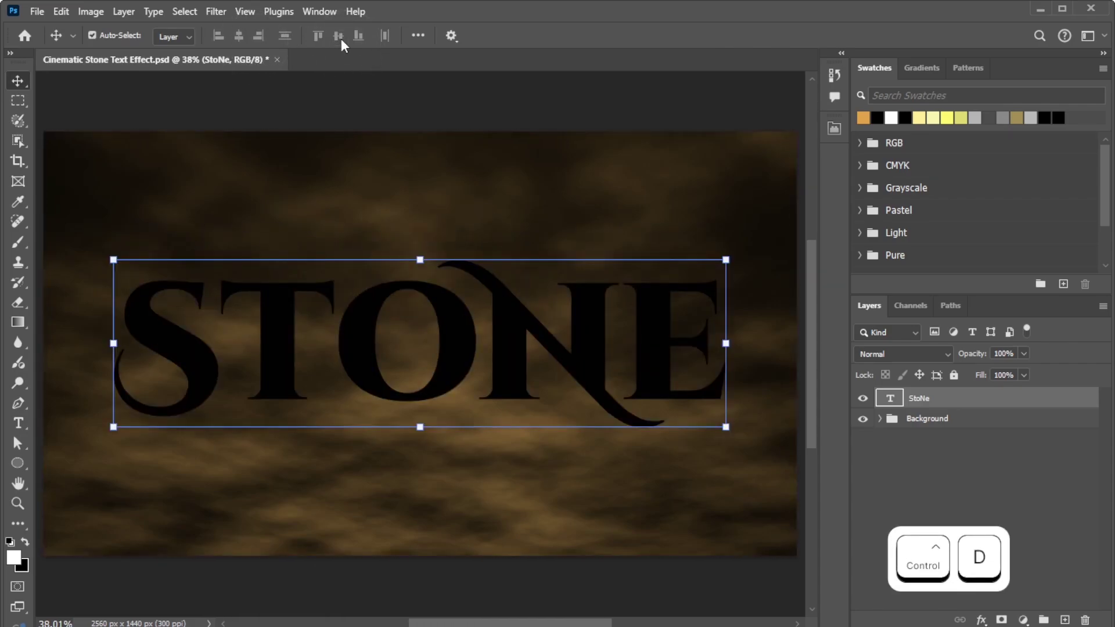
right_click(943, 401)
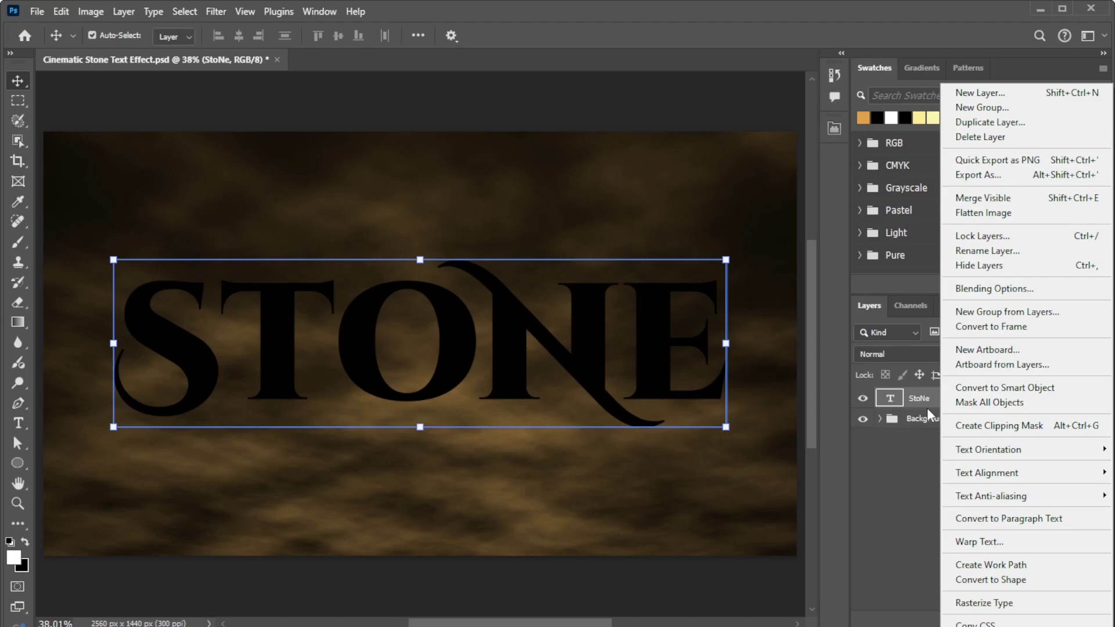
left_click(987, 389)
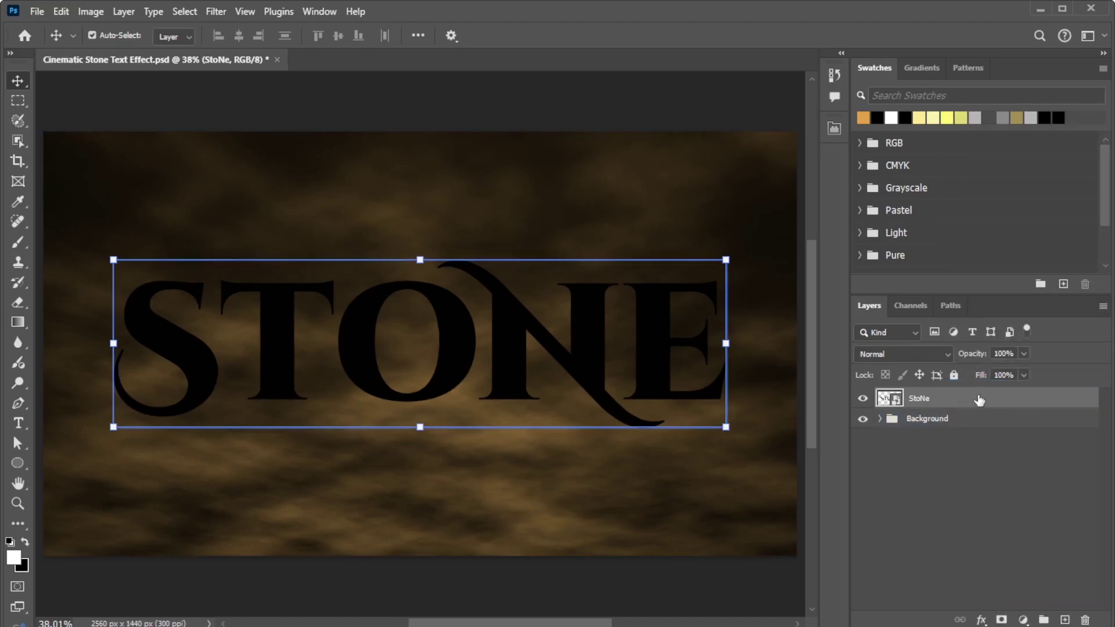
left_click(981, 620)
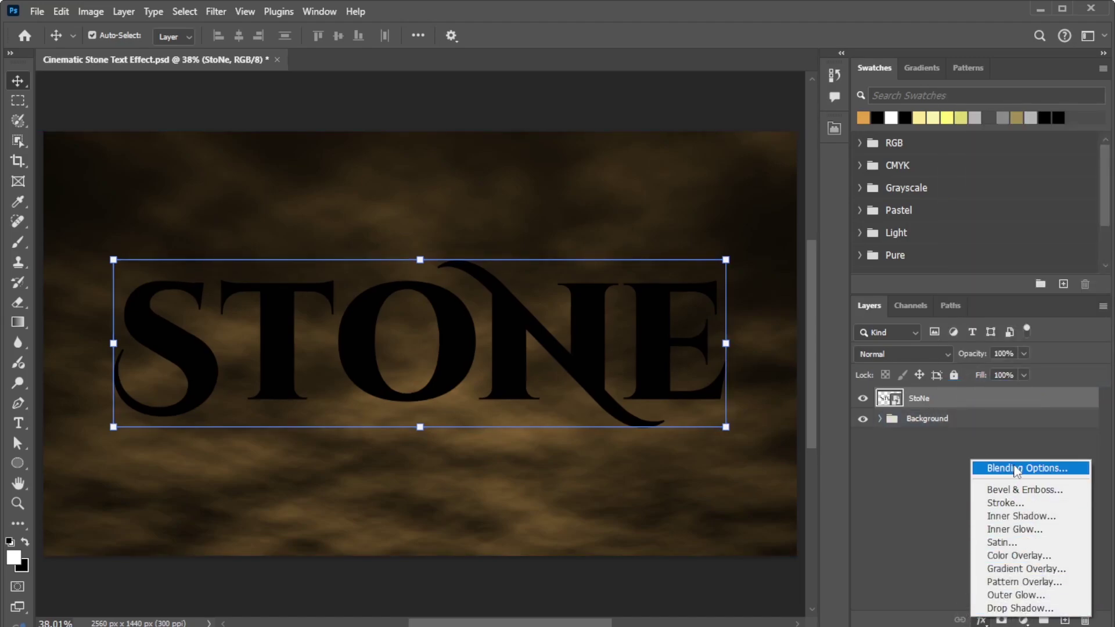
Step: Give STONE 0% fill and a Normal #8a8a8a Color Overlay, then select Stone Texture.jpg in Explorer
left_click(1015, 468)
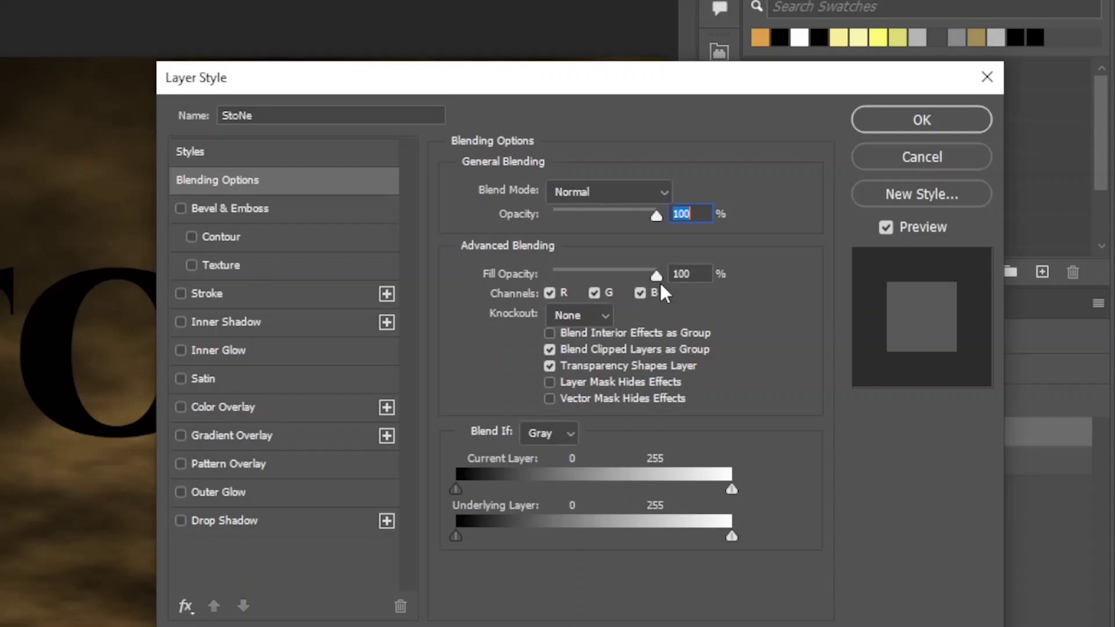
left_click_drag(785, 285, 688, 288)
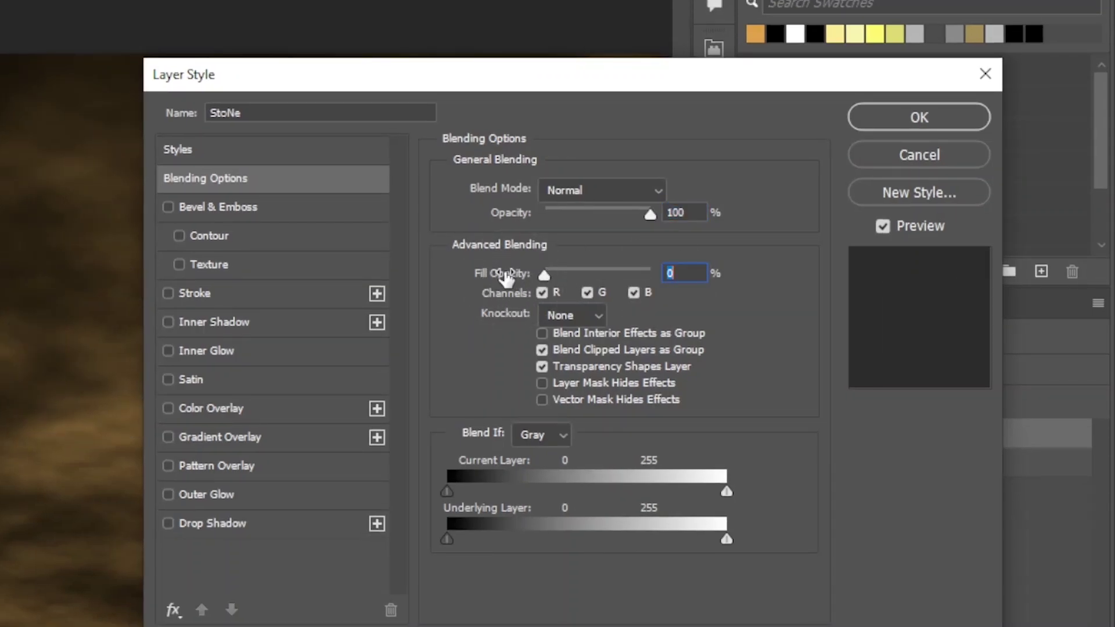
left_click(241, 412)
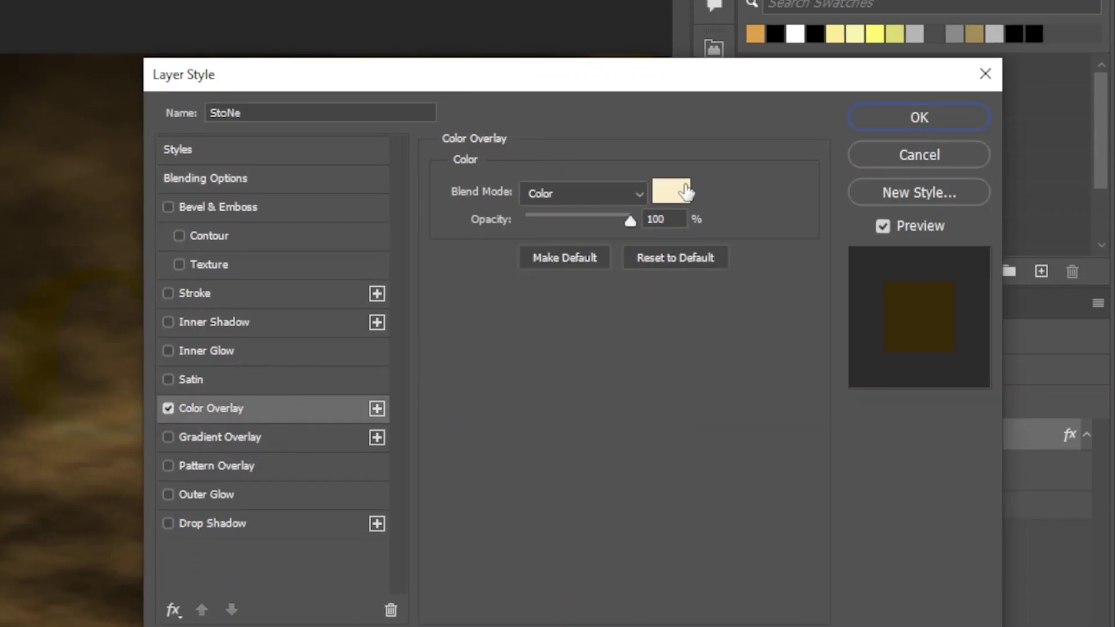
left_click(672, 192)
type("8a8a8a")
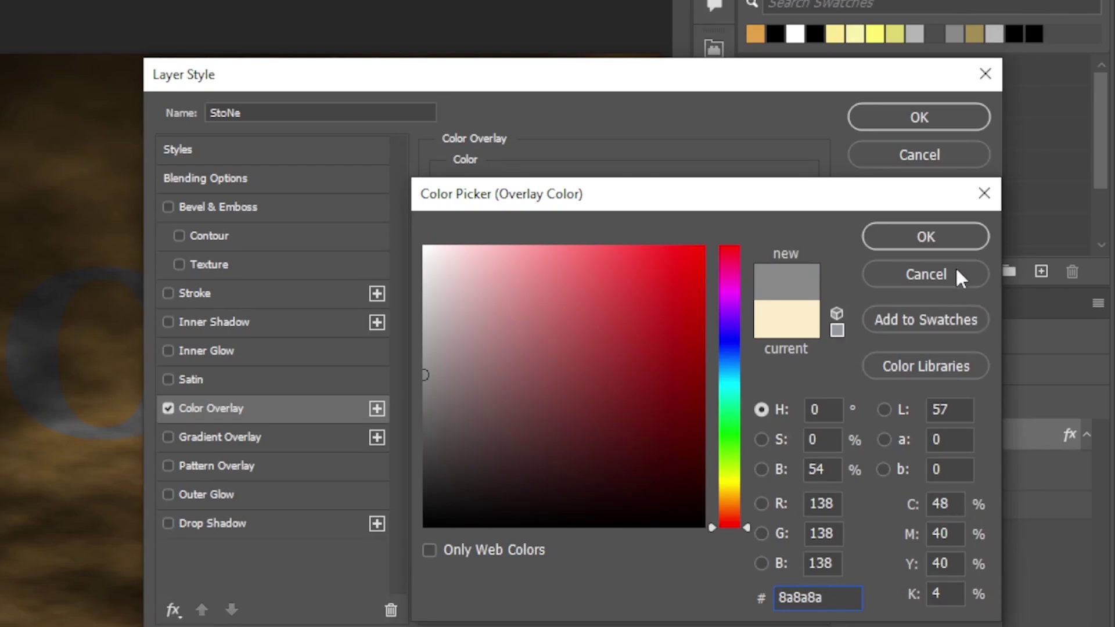
left_click(939, 247)
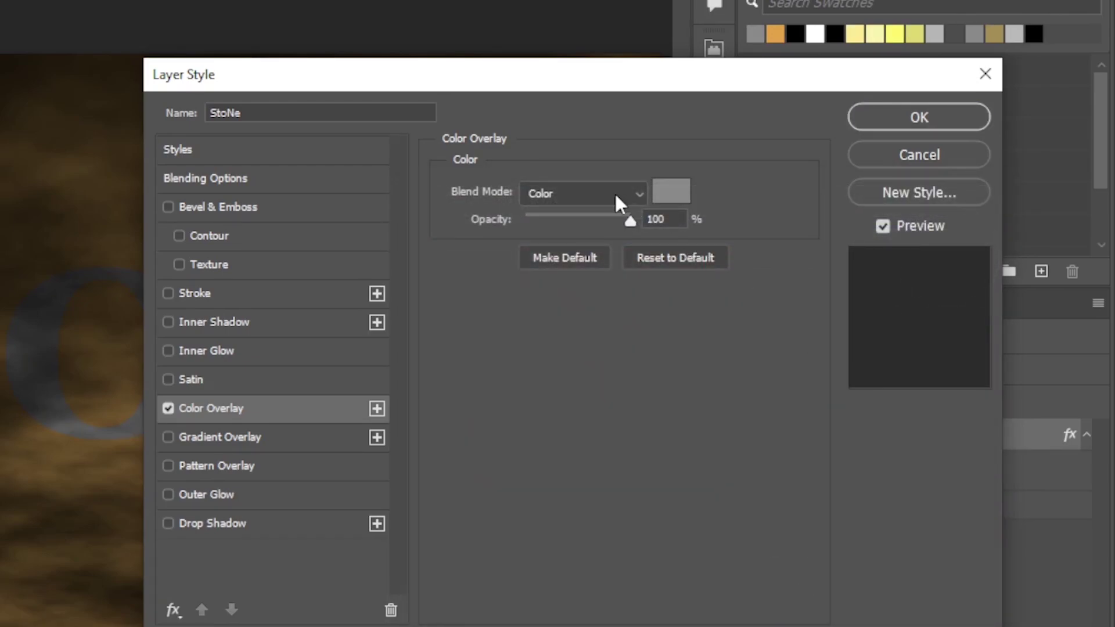
left_click(595, 192)
left_click(575, 216)
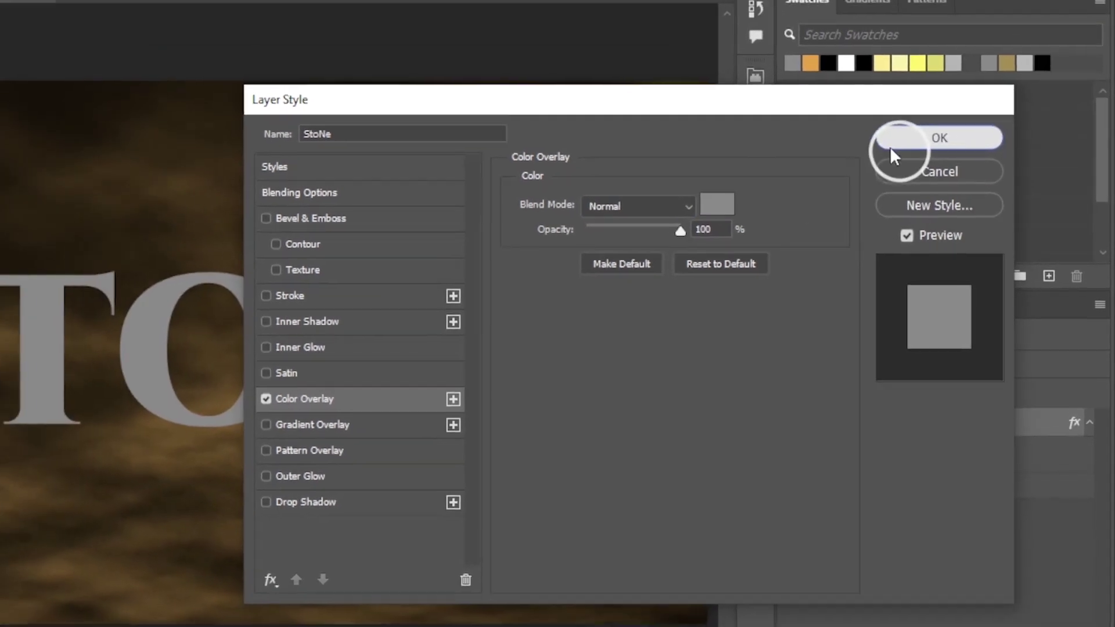
left_click(885, 123)
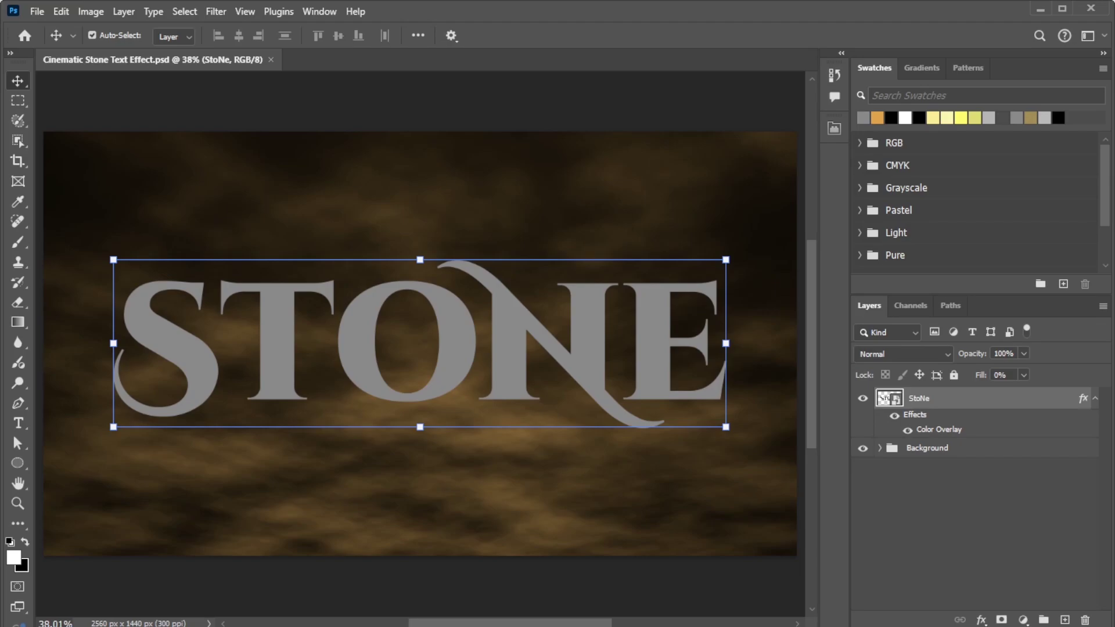
key("alt+Tab")
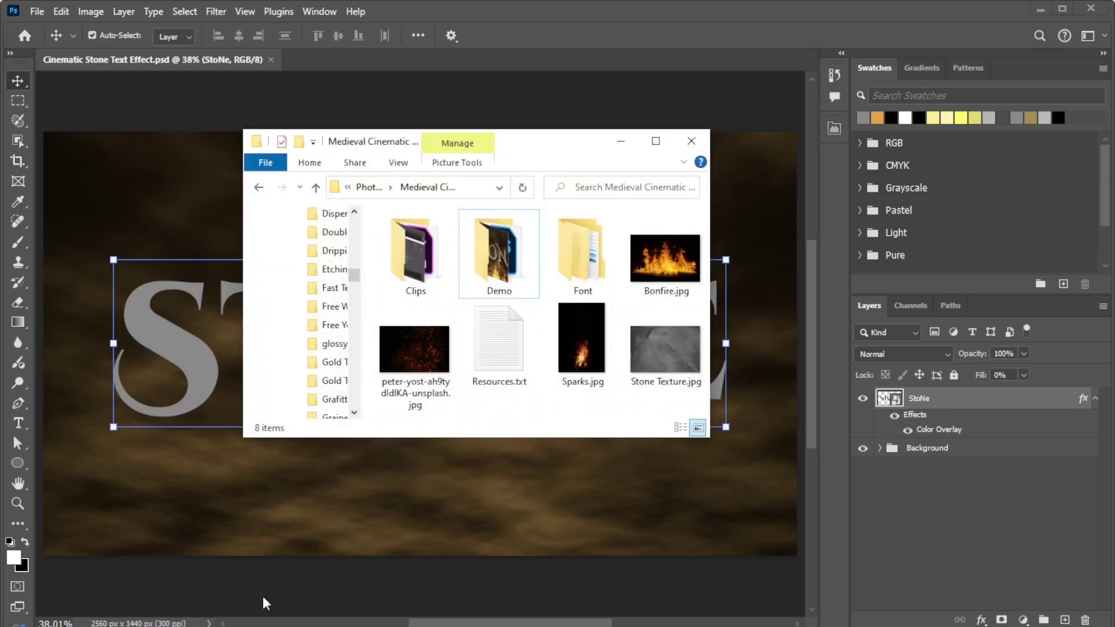
left_click(675, 341)
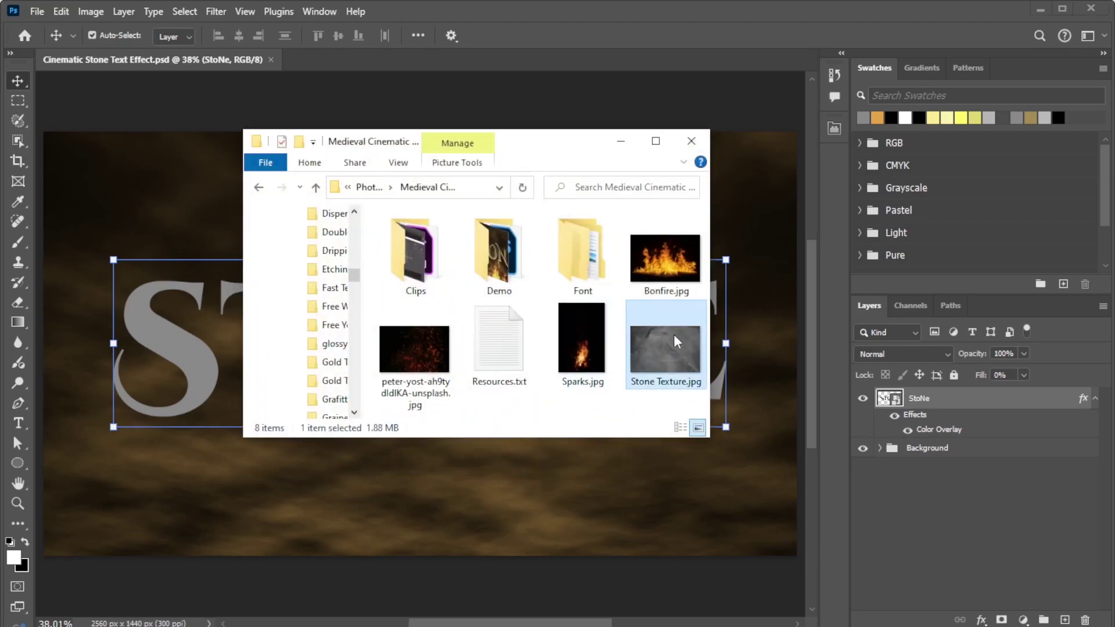
Step: Open Stone Texture.jpg and crop it to a near-square 3033 × 3187 px
left_click_drag(675, 341, 340, 67)
key("ctrl+0")
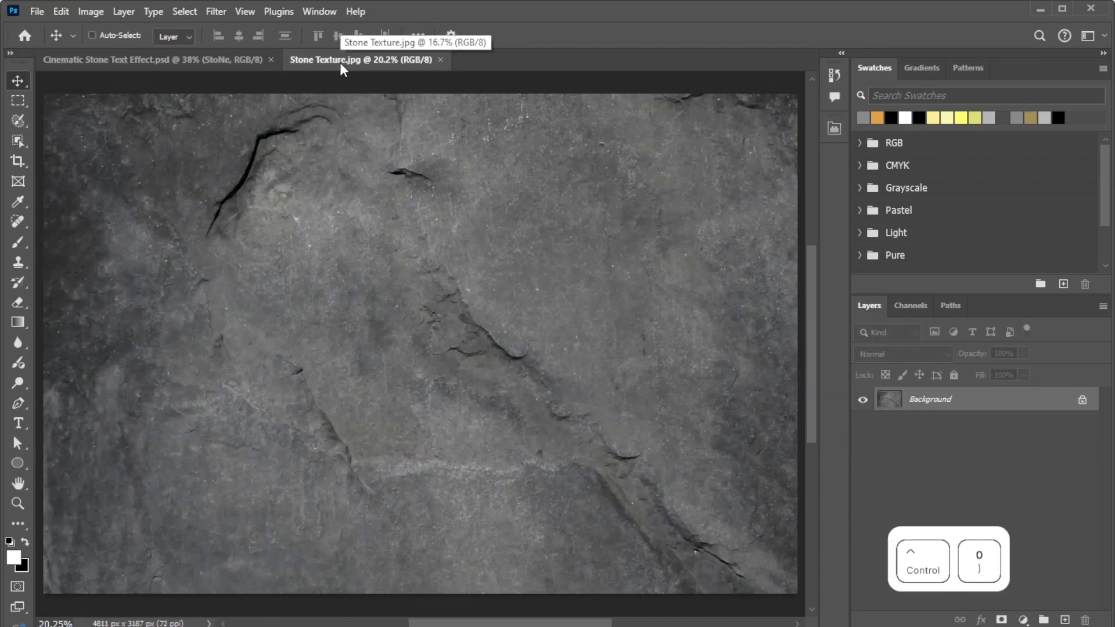
left_click(16, 165)
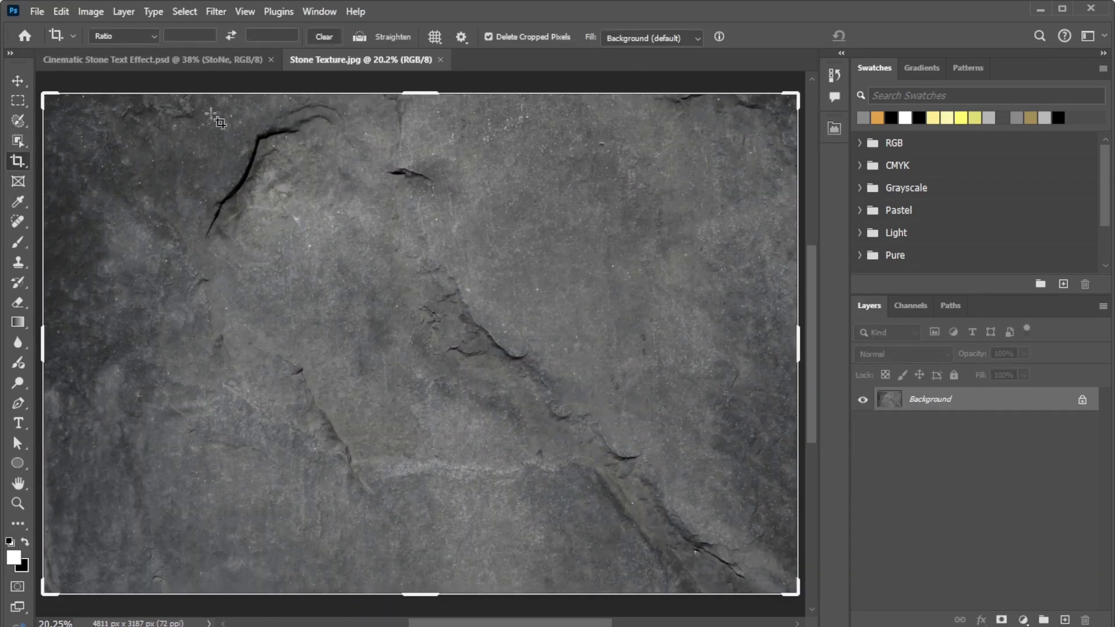
left_click_drag(46, 93, 183, 93)
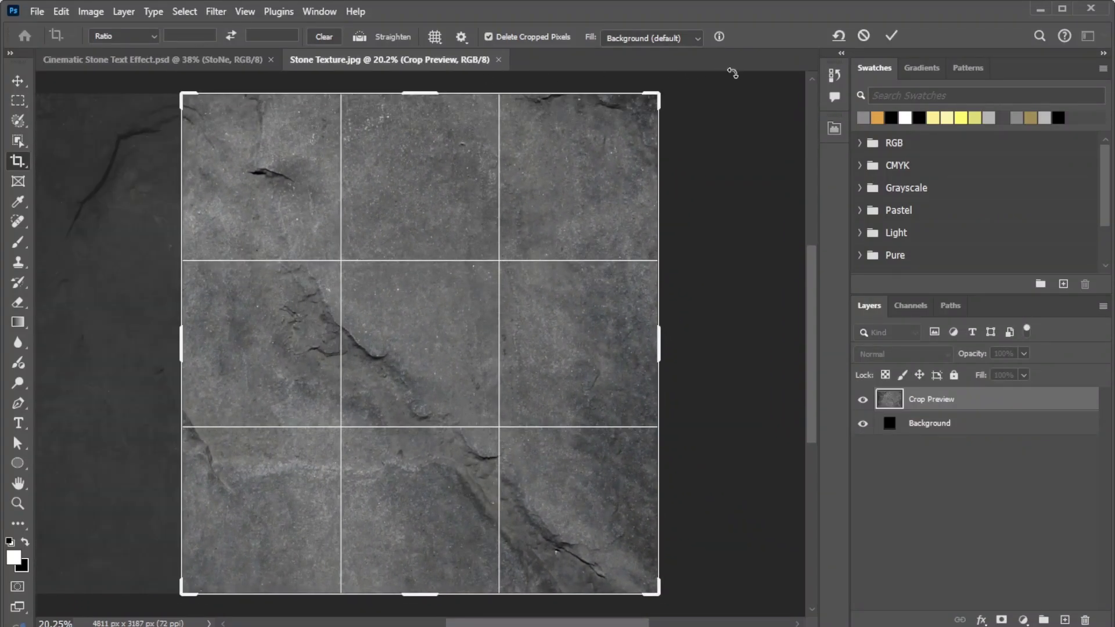
left_click(891, 36)
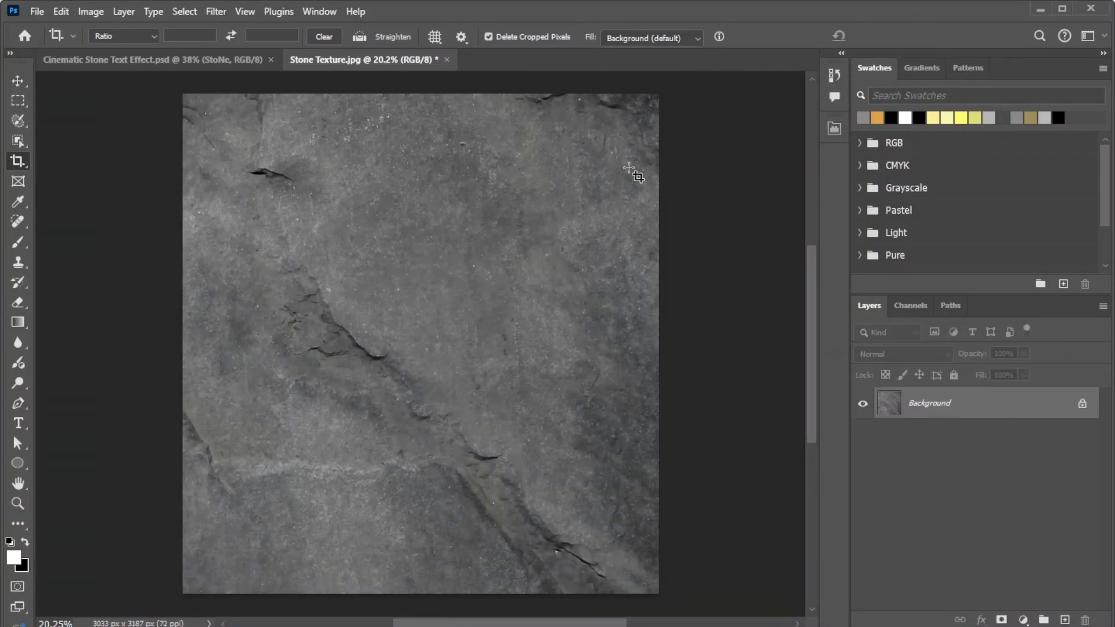
Step: Define the cropped image as the Stone Texture pattern and close its document
left_click(61, 11)
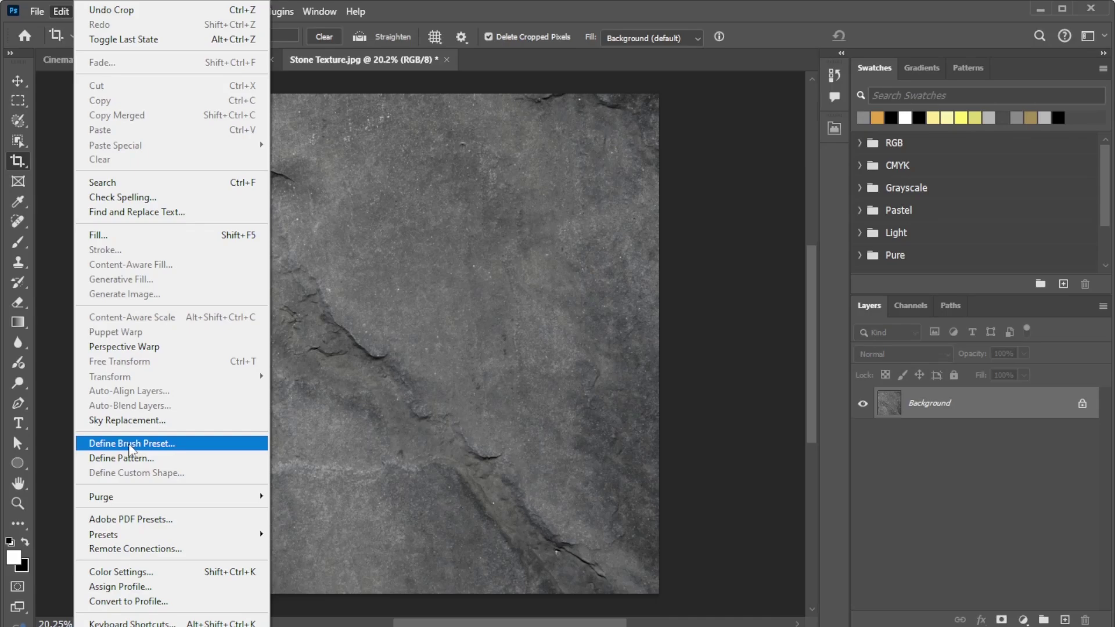
left_click(134, 458)
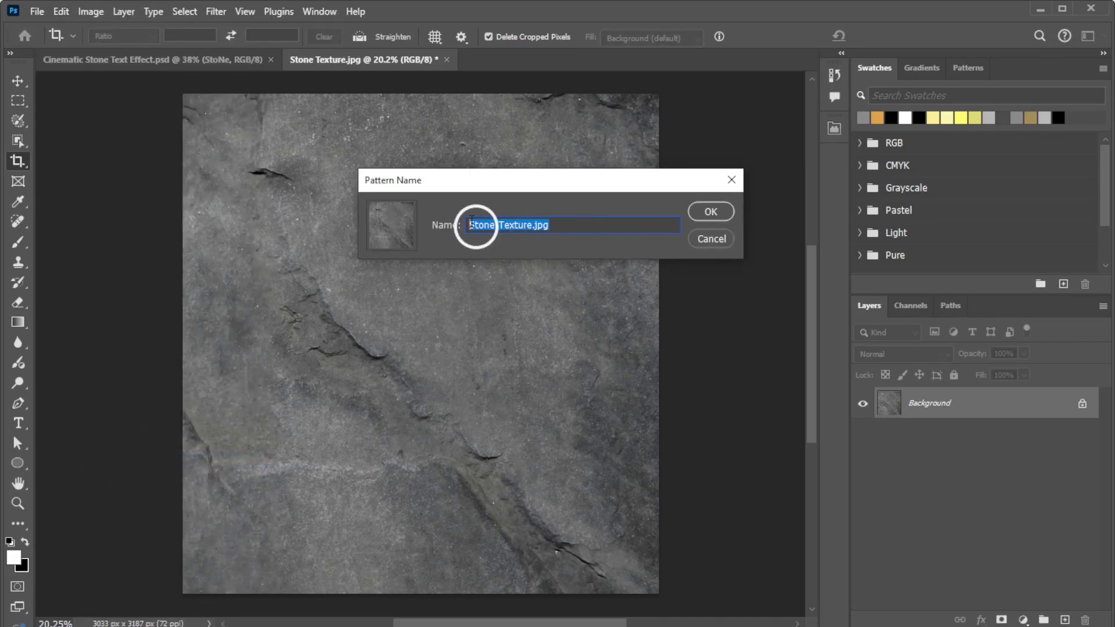
left_click_drag(471, 224, 669, 218)
left_click(712, 212)
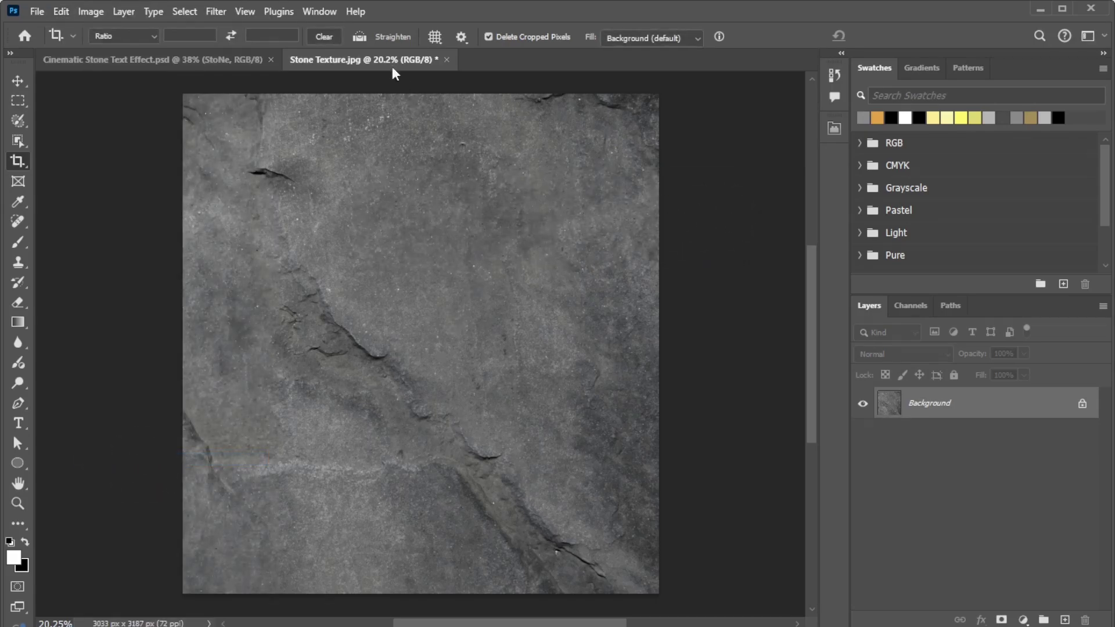
left_click(446, 59)
Step: Discard the texture document's changes and give STONE a Smooth Bevel & Emboss, depth 90, size 4
left_click(541, 250)
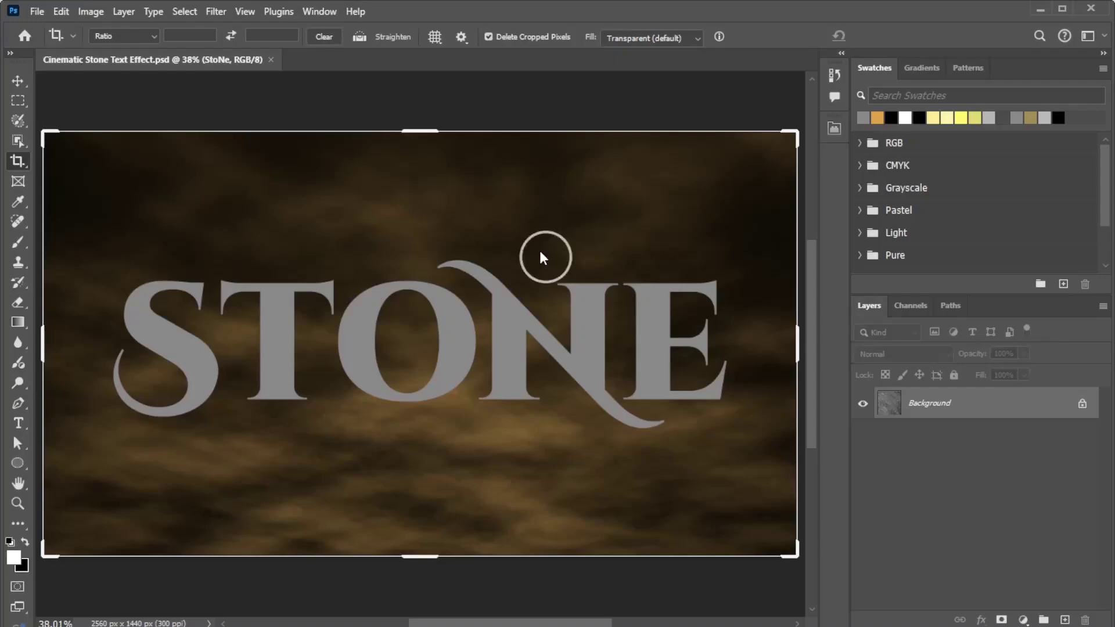
left_click(17, 81)
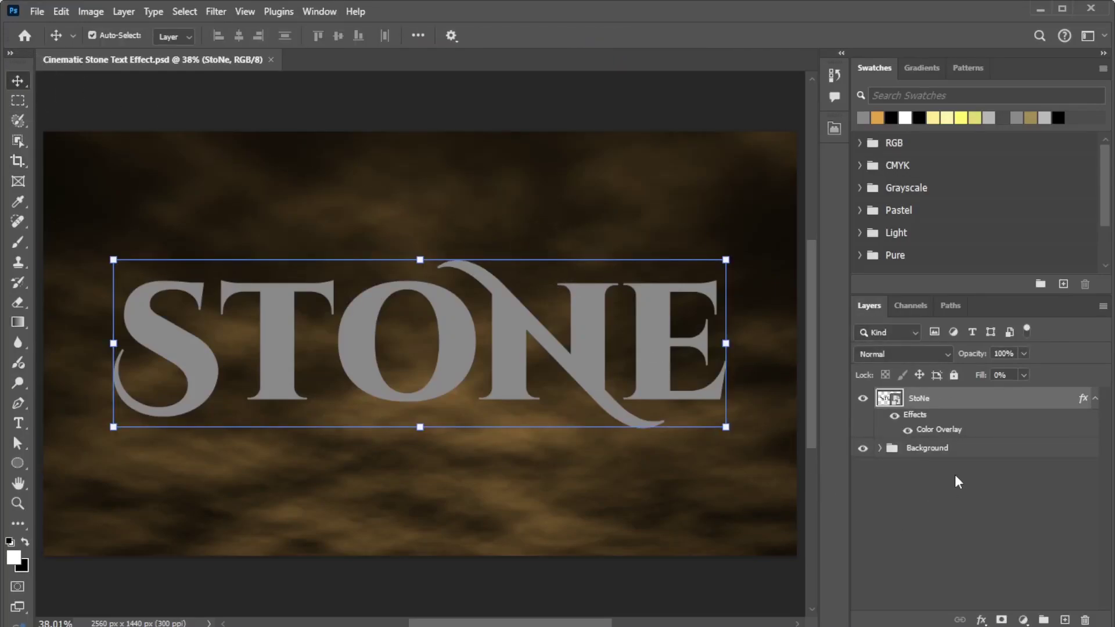
left_click(981, 620)
left_click(1023, 498)
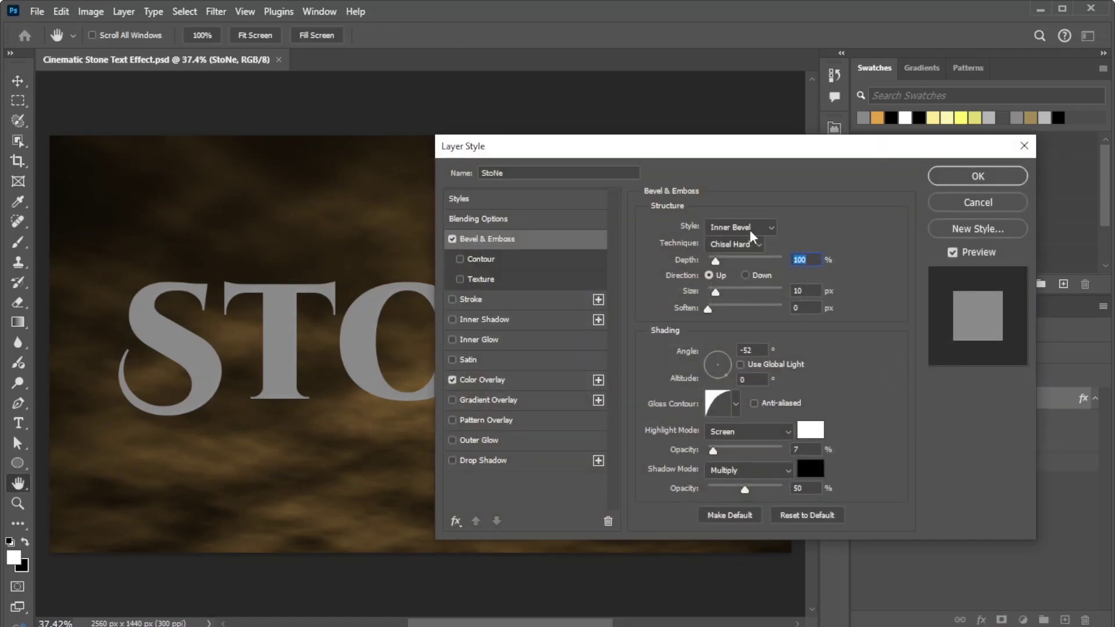
left_click_drag(772, 145, 831, 113)
left_click(778, 213)
left_click(777, 224)
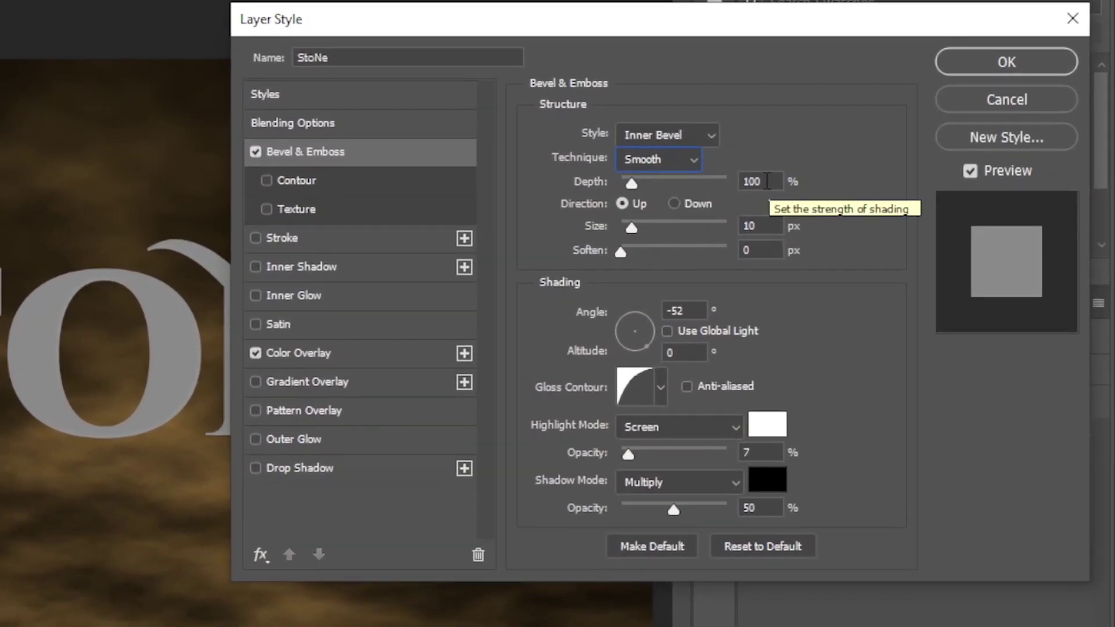
double_click(767, 181)
type("90")
left_click_drag(631, 227, 625, 227)
left_click(767, 250)
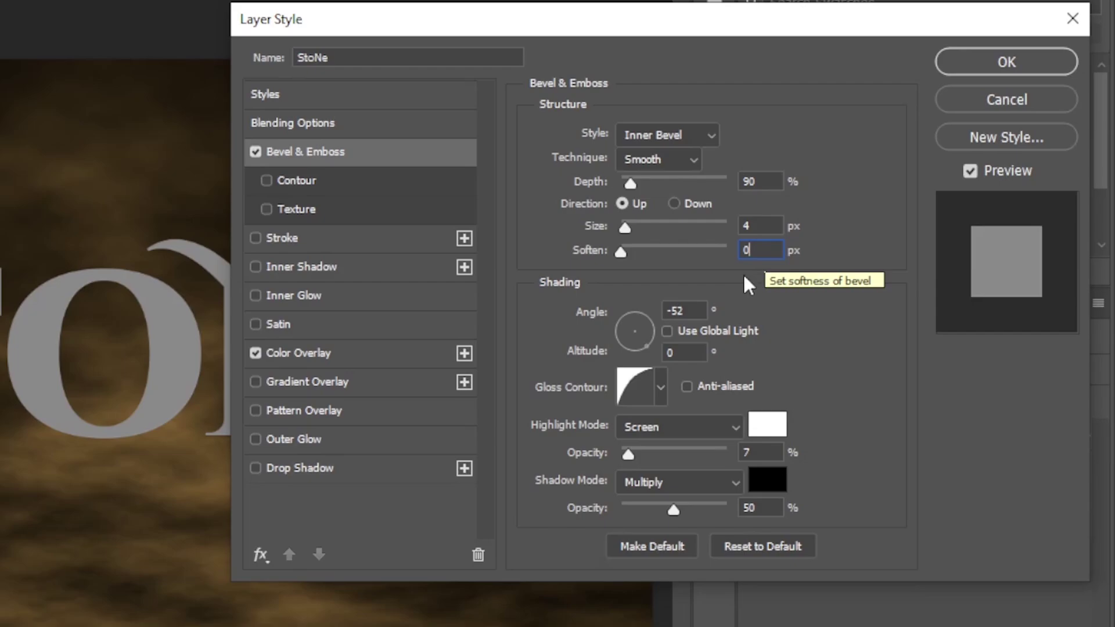
key("Tab")
Step: Use Global Light, a Linear gloss contour, 100% highlight opacity and a Darker Color shadow
left_click(666, 331)
left_click(661, 387)
left_click(541, 436)
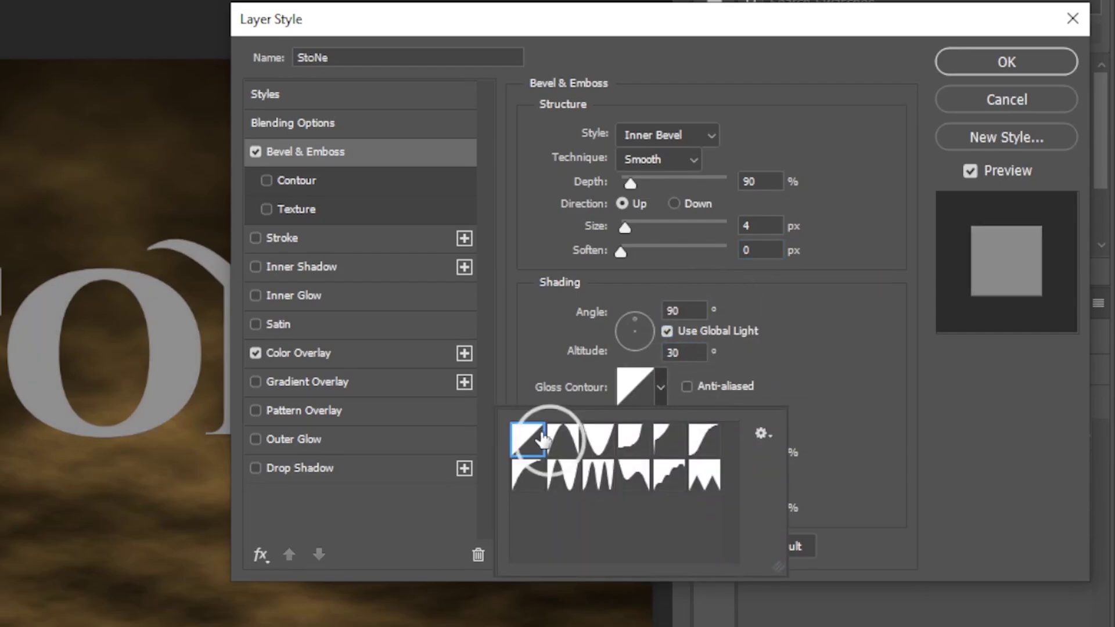
left_click(542, 440)
key("Tab")
left_click(690, 483)
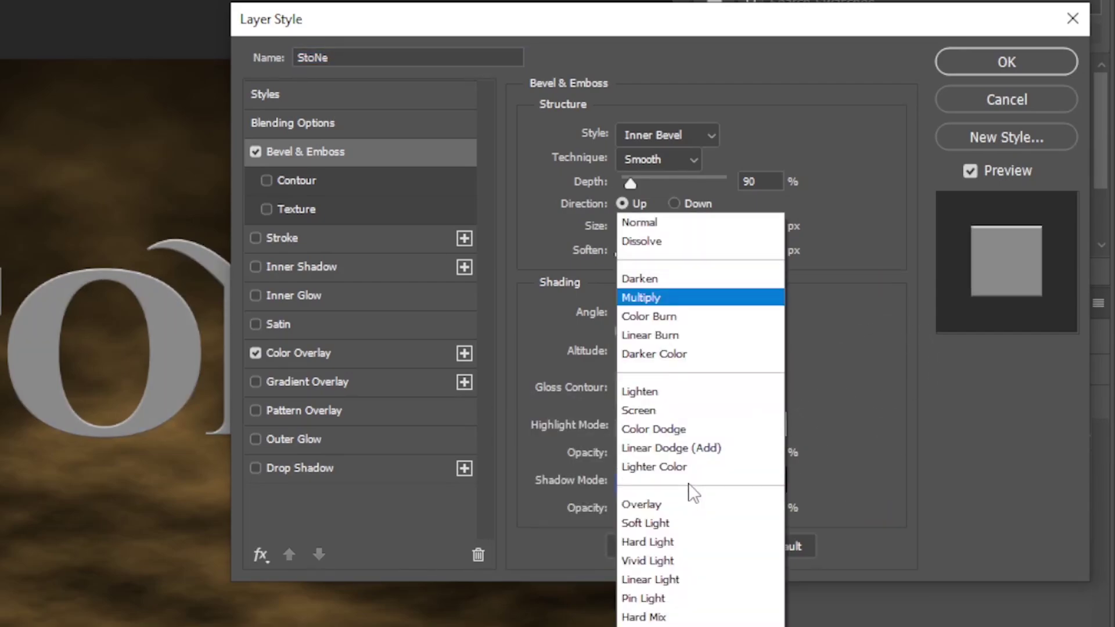
left_click(638, 353)
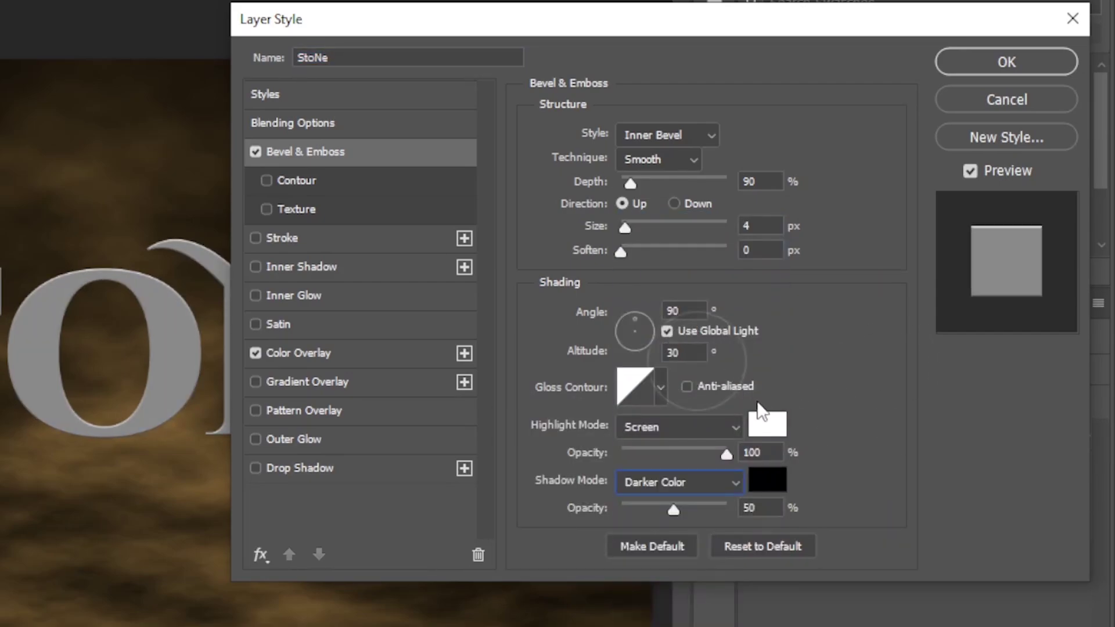
Step: Add the grey stone pattern texture at scale 50 and depth +400, and apply the style
left_click(336, 211)
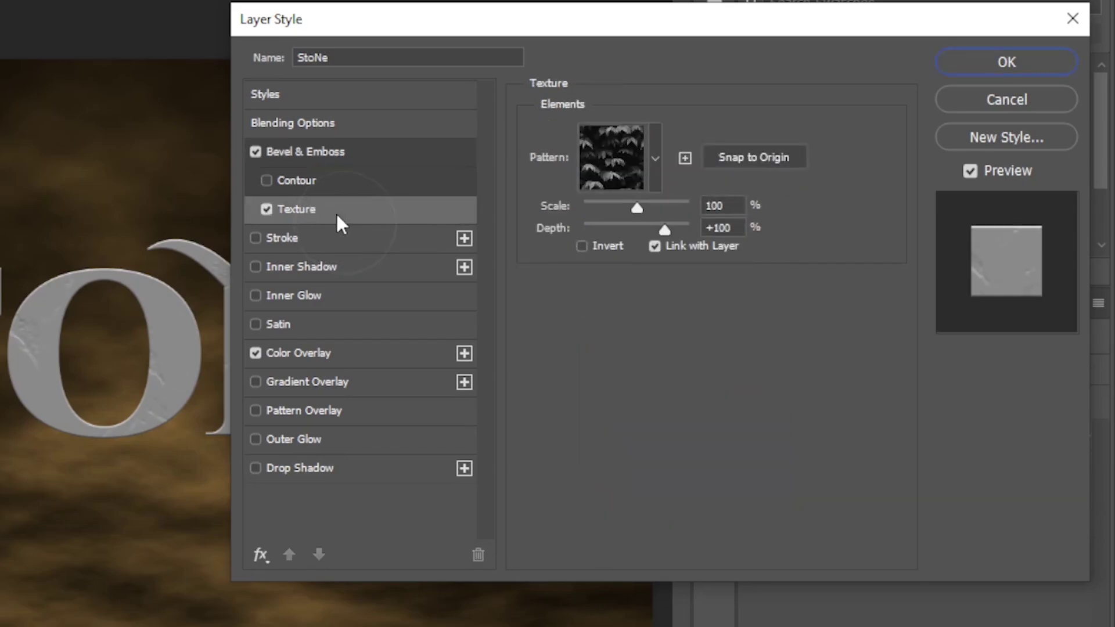
left_click(652, 181)
left_click(612, 349)
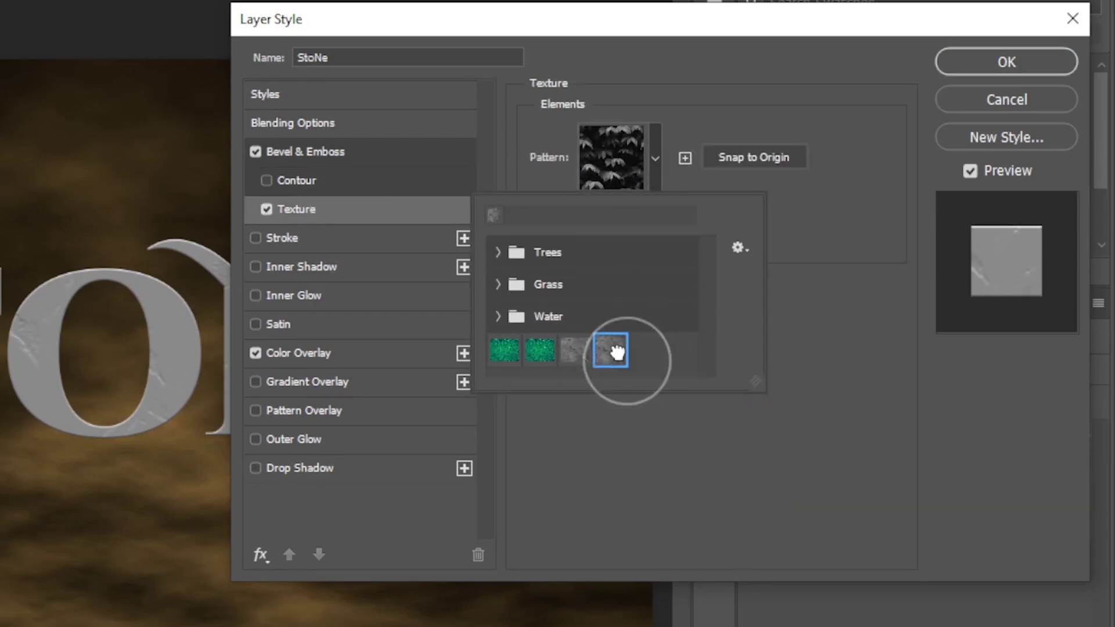
left_click(797, 334)
double_click(723, 207)
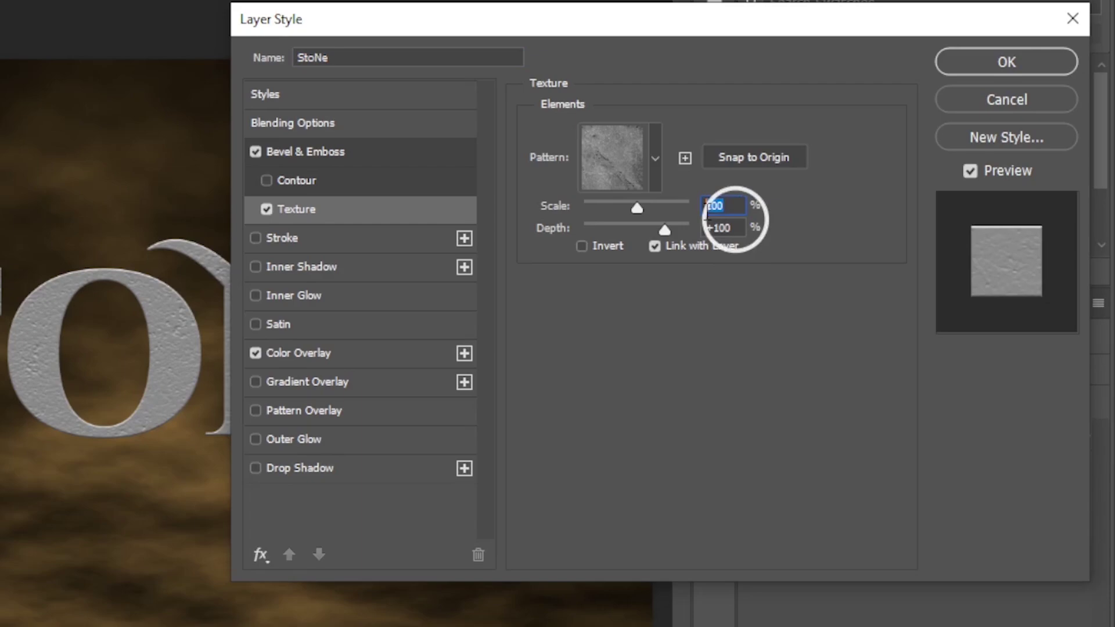
type("50")
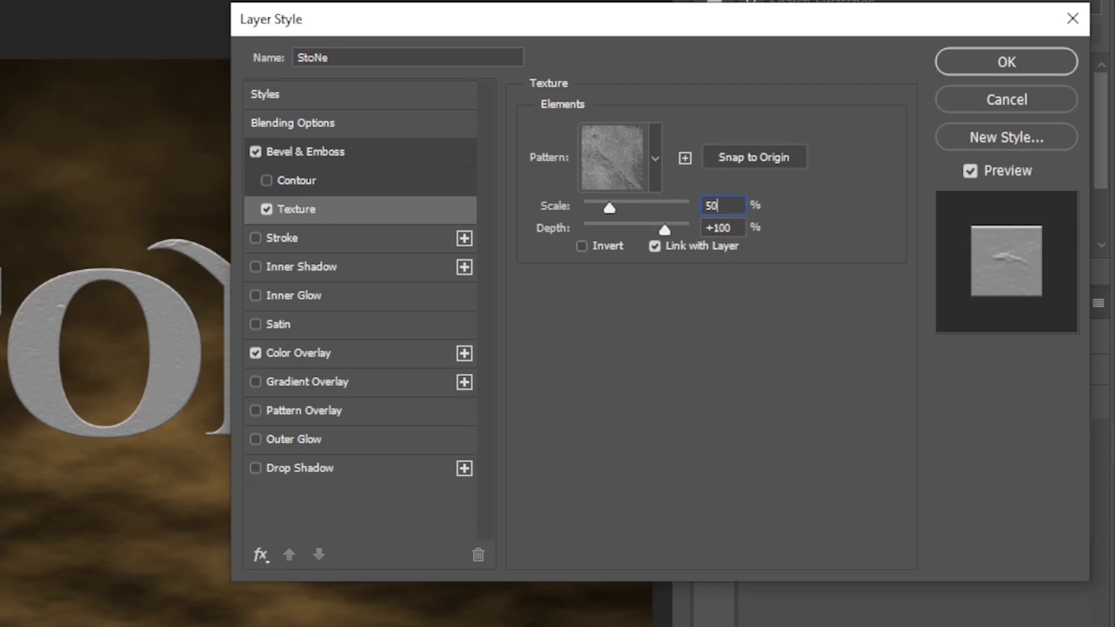
left_click_drag(664, 229, 675, 232)
double_click(723, 227)
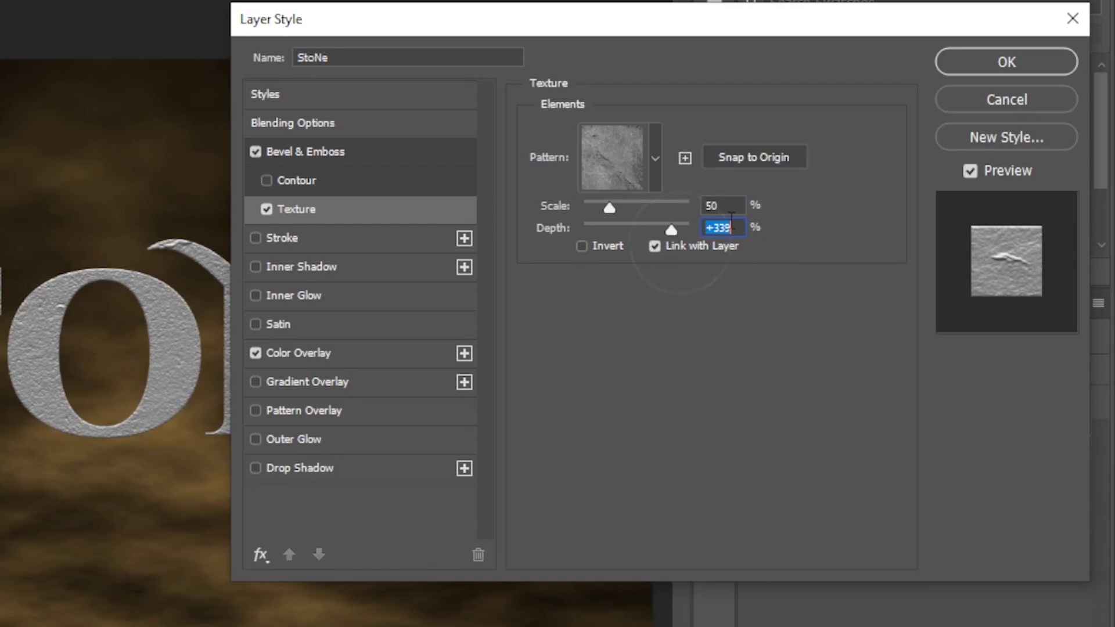
type("400")
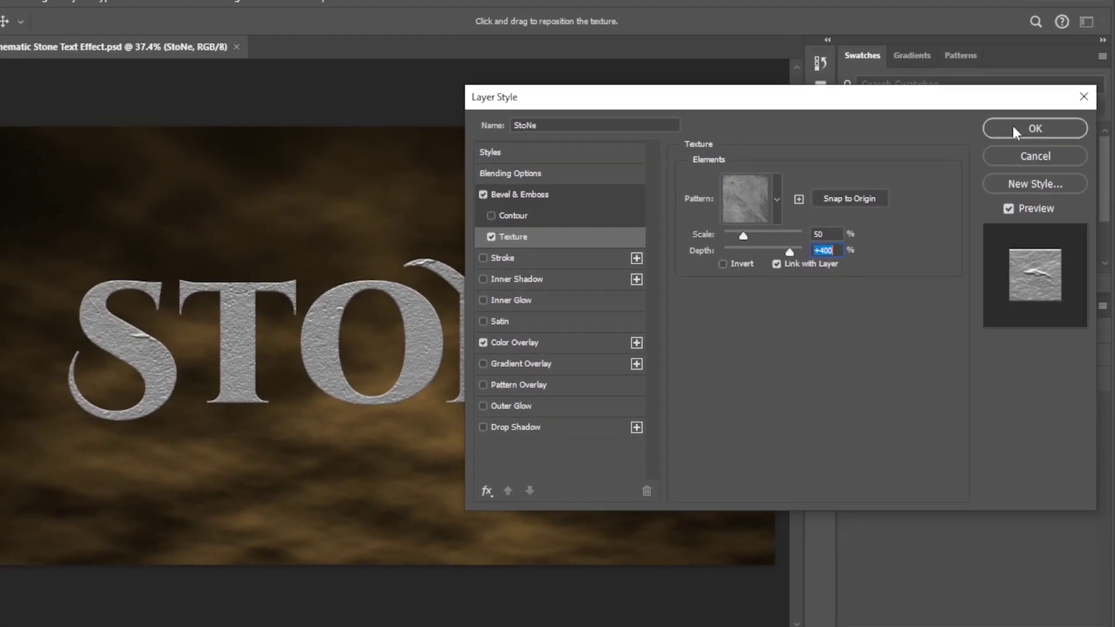
left_click(1034, 128)
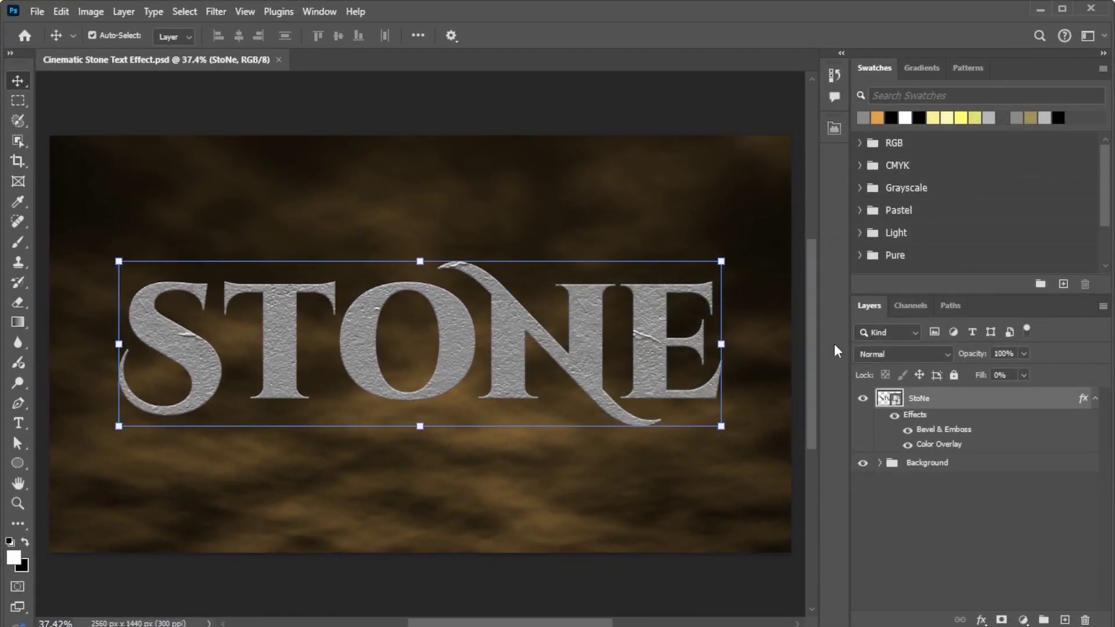
Step: Duplicate the stone text layer and make the copy's bevel Chisel Hard, depth 150, size 130
key("ctrl+j")
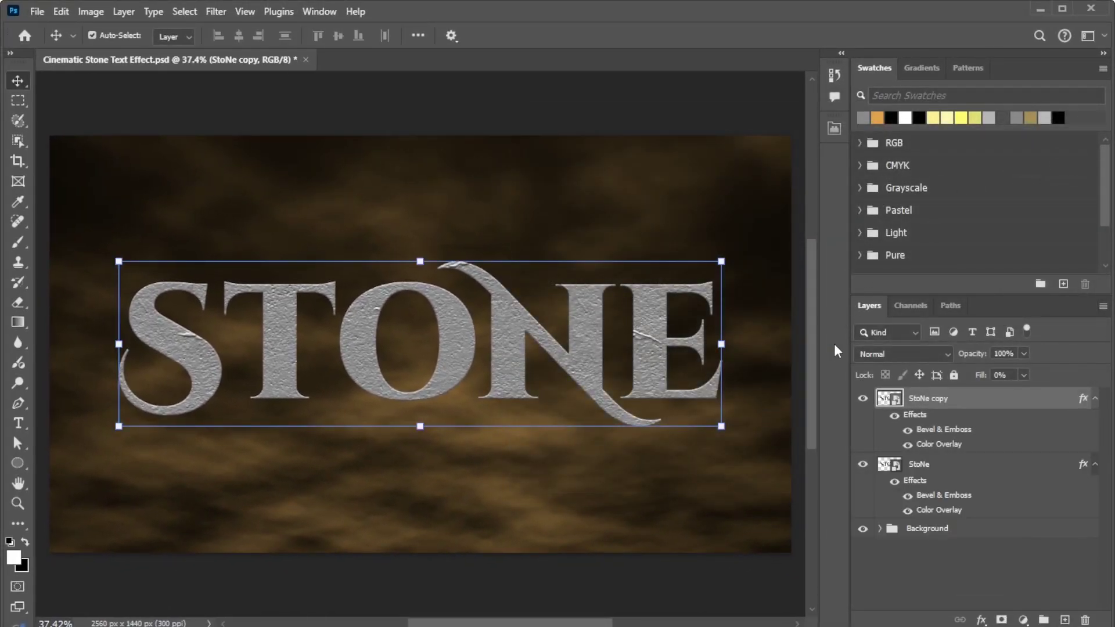
double_click(949, 433)
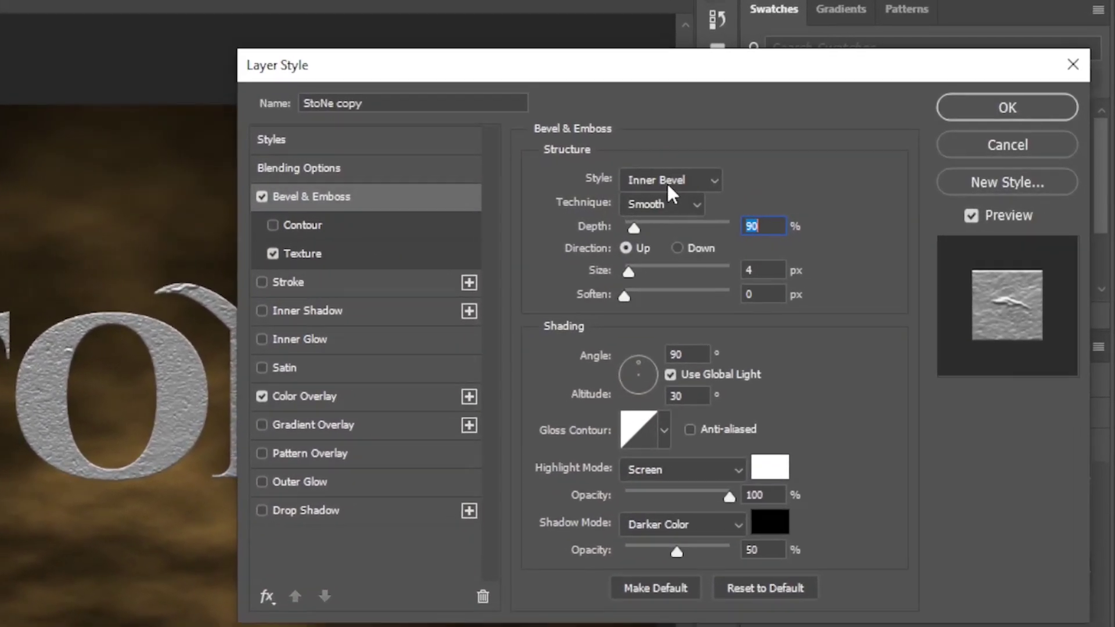
left_click(667, 203)
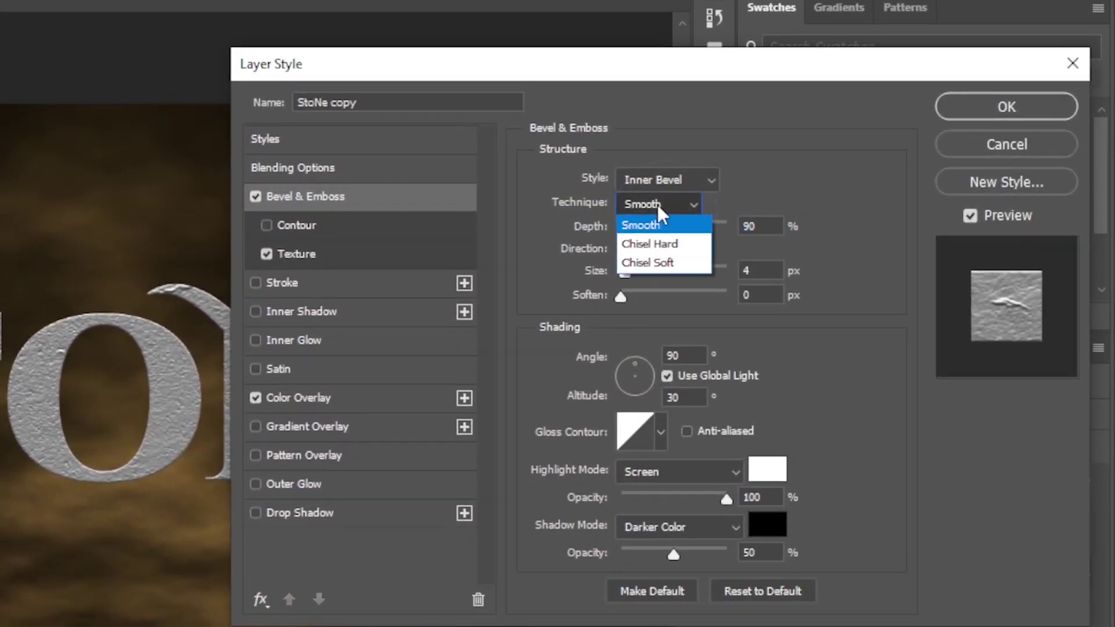
left_click(659, 239)
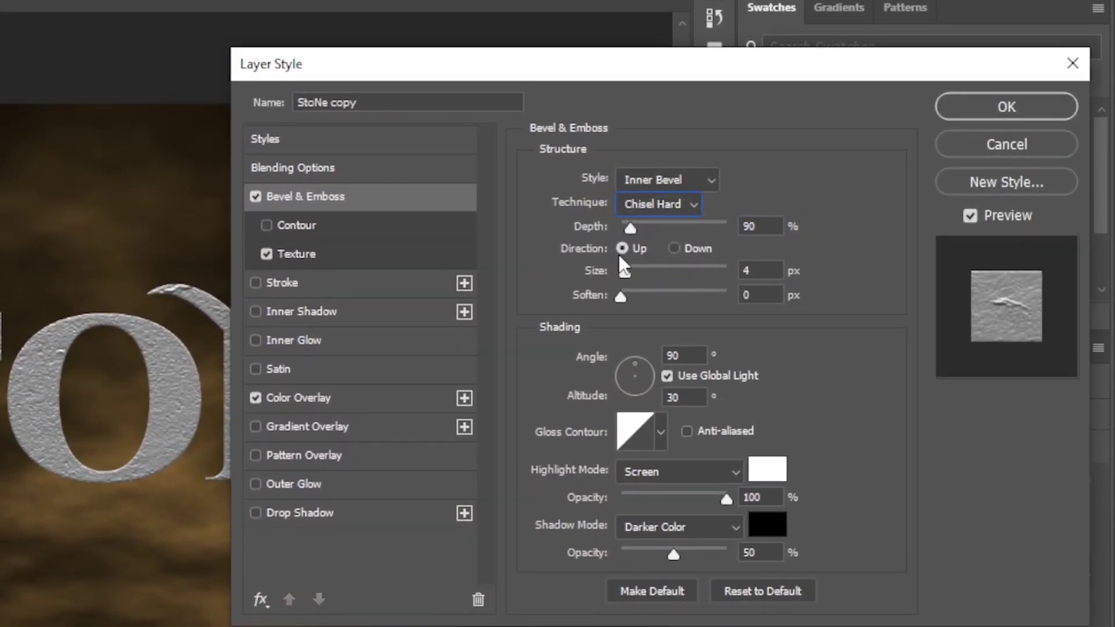
double_click(761, 226)
type("150")
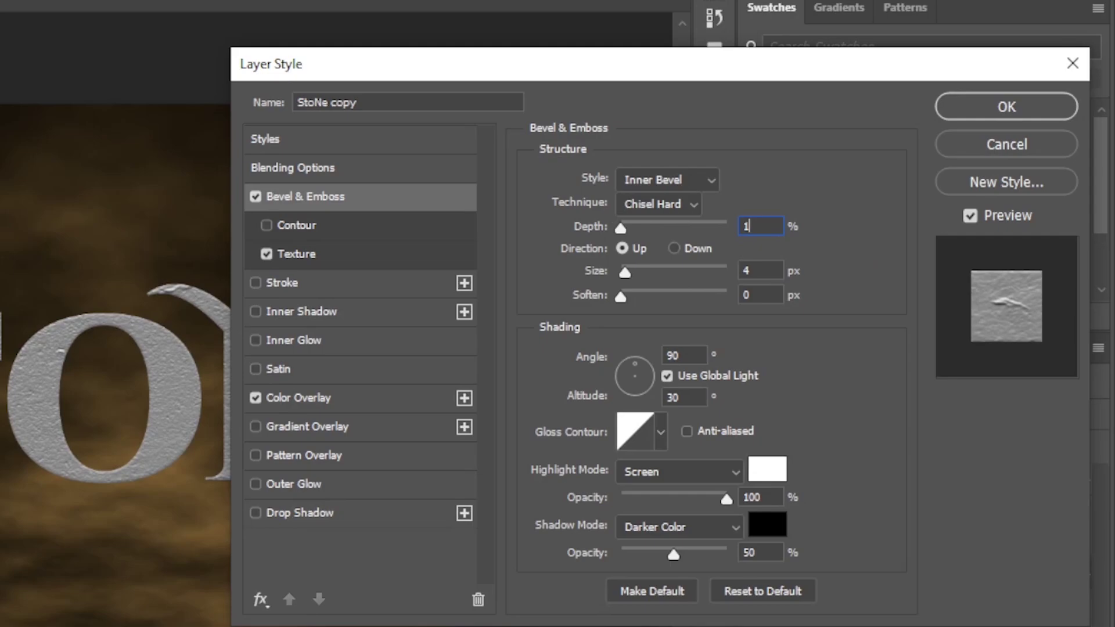
left_click(630, 247)
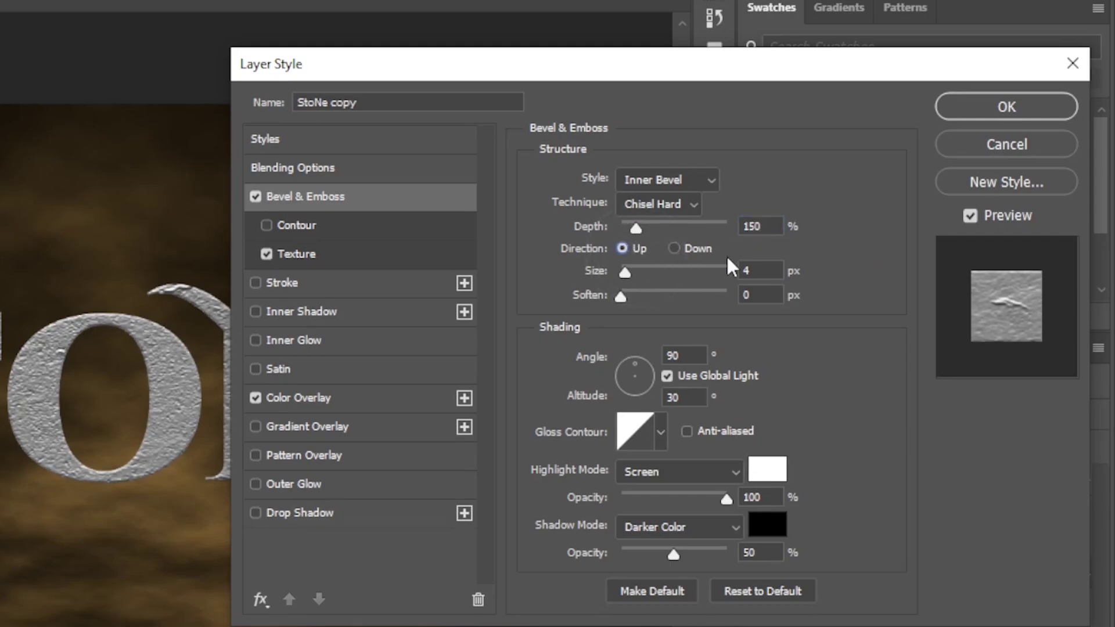
double_click(754, 270)
type("130")
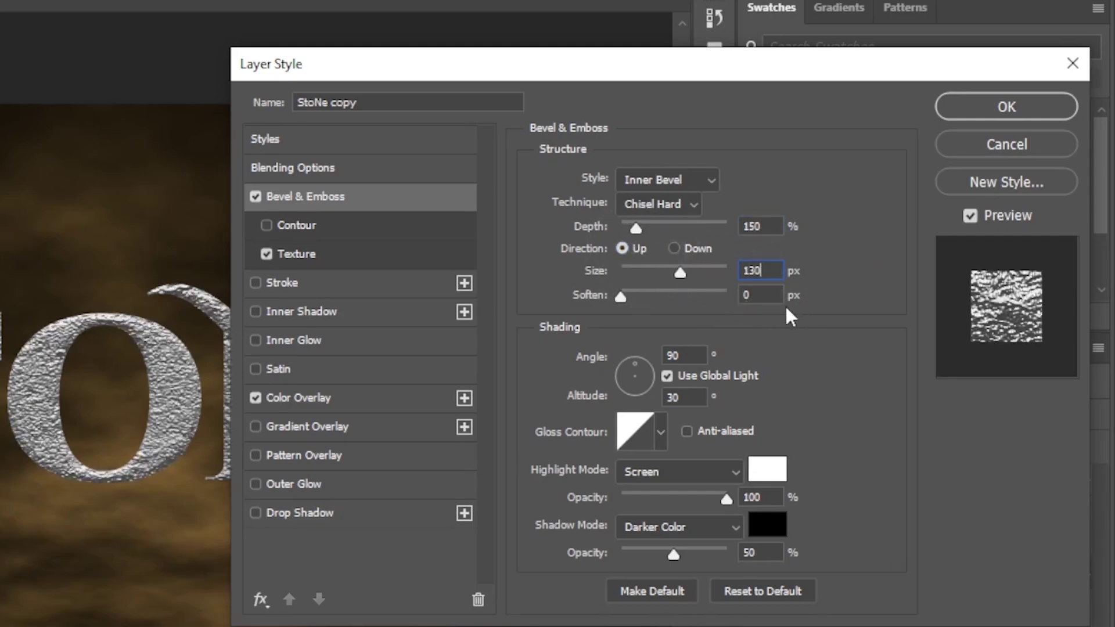
left_click(758, 293)
double_click(758, 293)
Step: Set a -105° shading angle, brown highlight, 6c3000 shadow colour and 75% highlight opacity
double_click(682, 355)
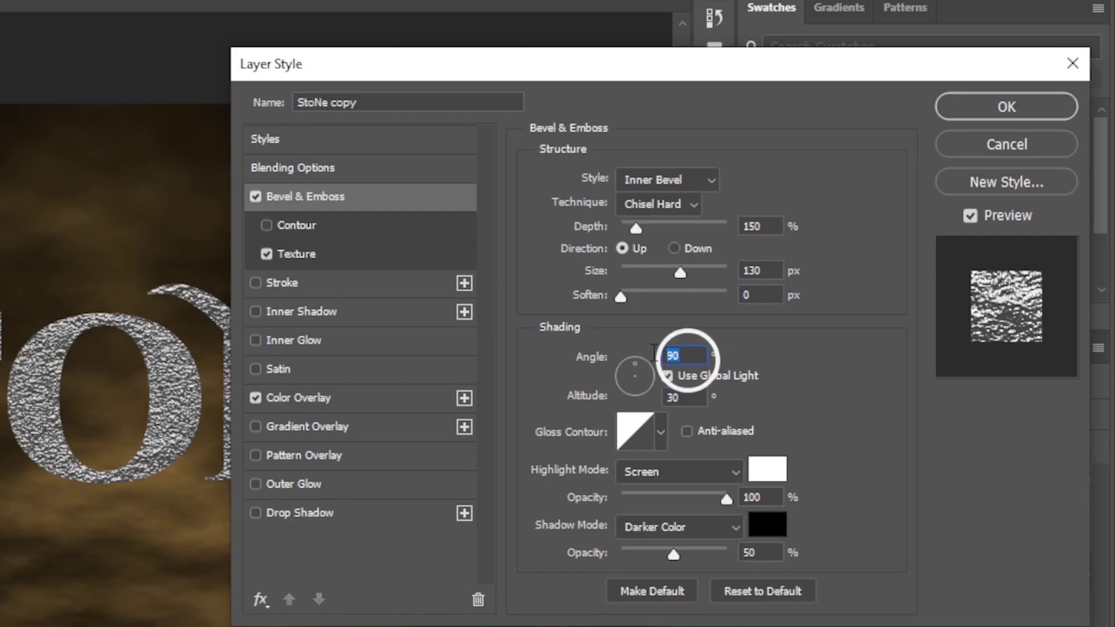
type("-105")
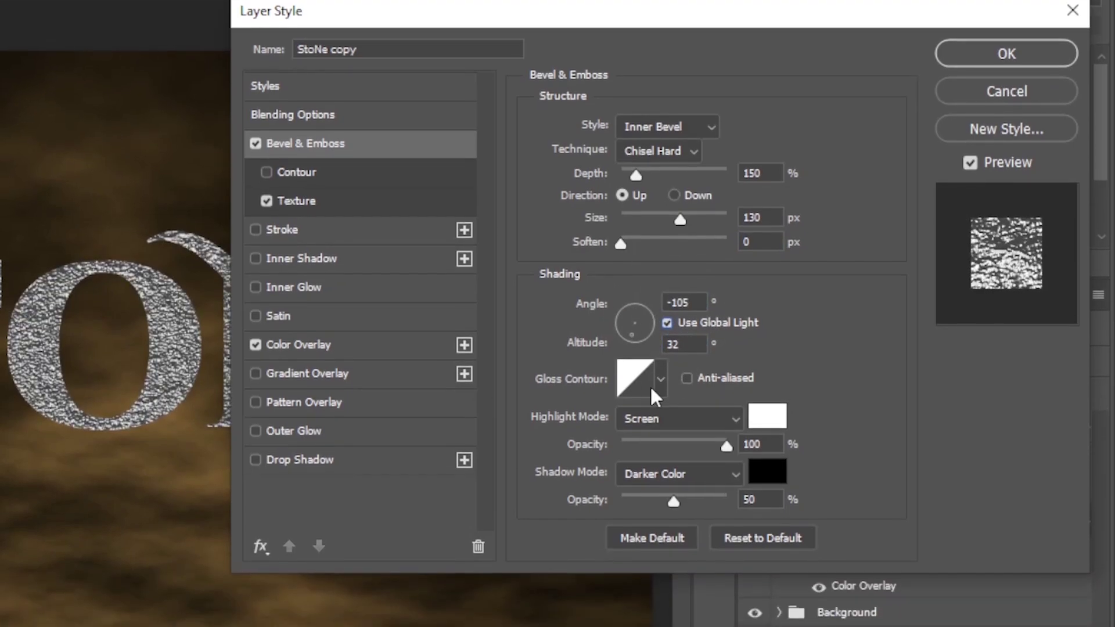
left_click(767, 469)
type("694")
left_click(886, 219)
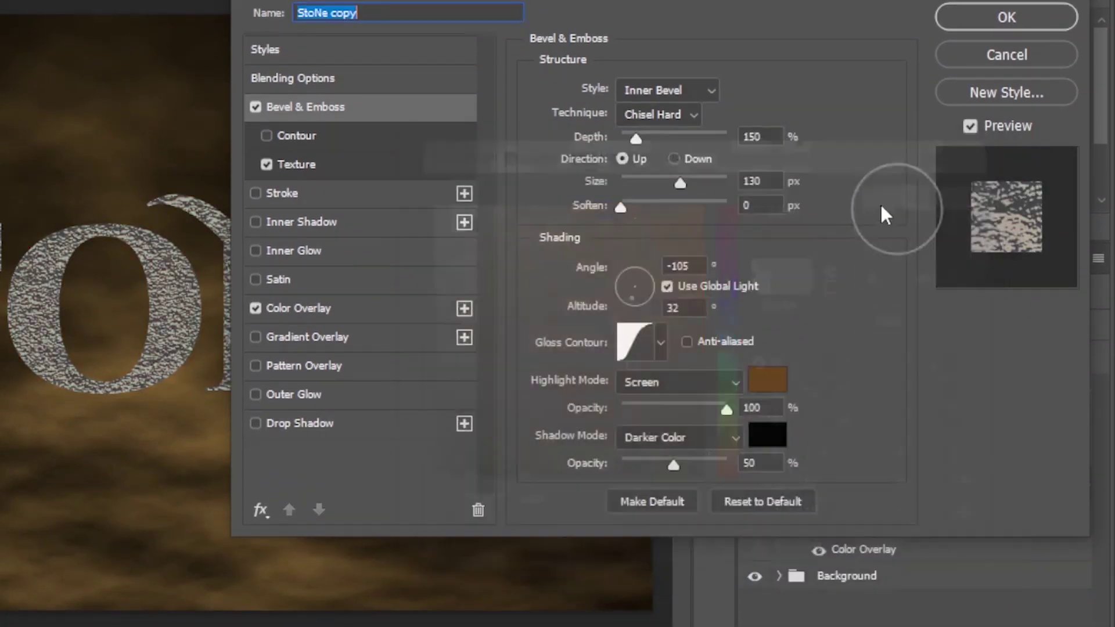
left_click(778, 454)
type("6c3000")
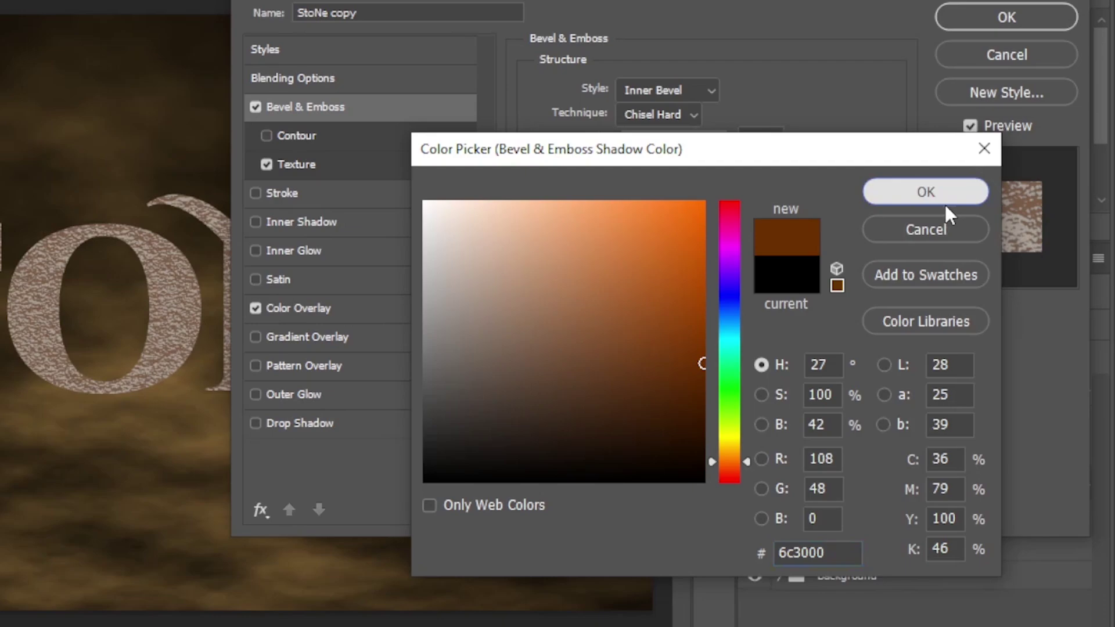
left_click(926, 192)
left_click(749, 463)
left_click(824, 455)
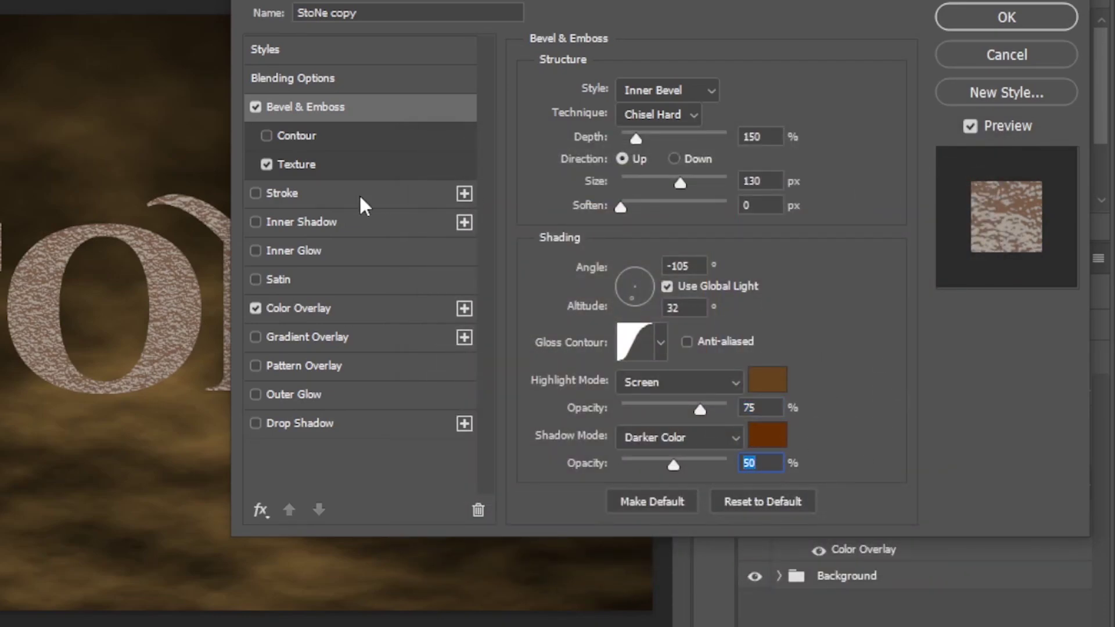
left_click(354, 311)
Step: Give the copy a cream fdeeca Color Overlay in Color mode and remove its bevel texture
left_click(762, 96)
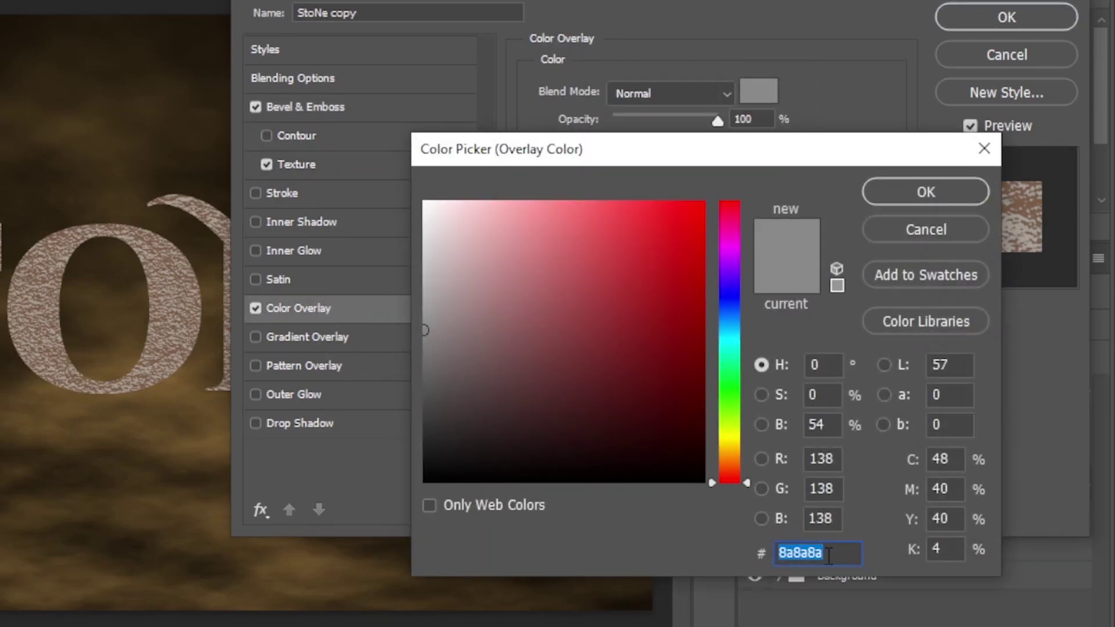
type("fdeeca")
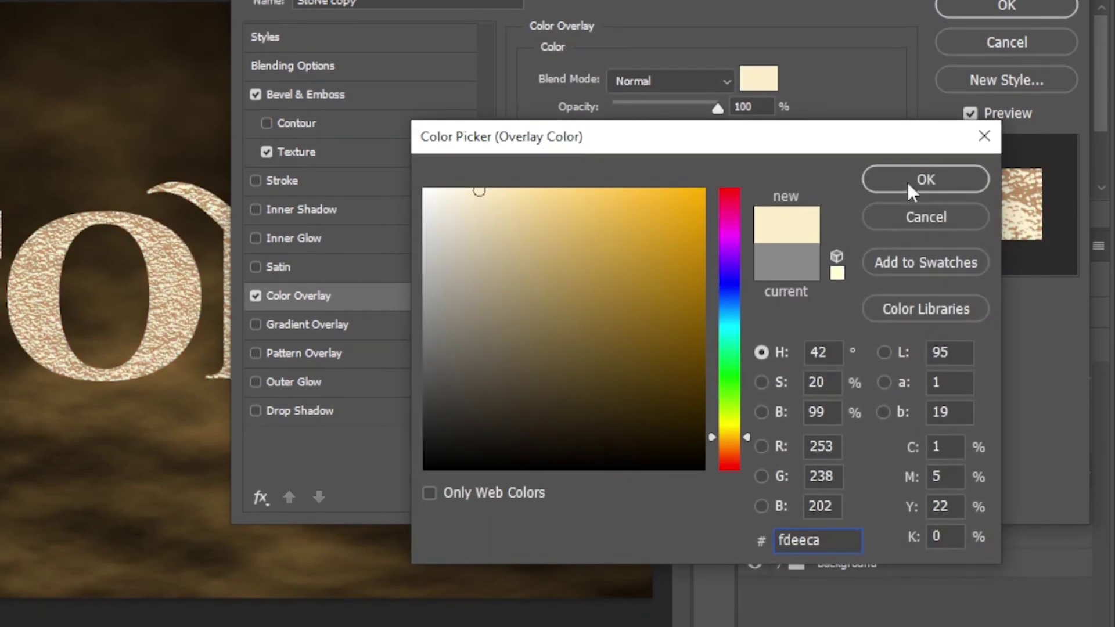
left_click(907, 183)
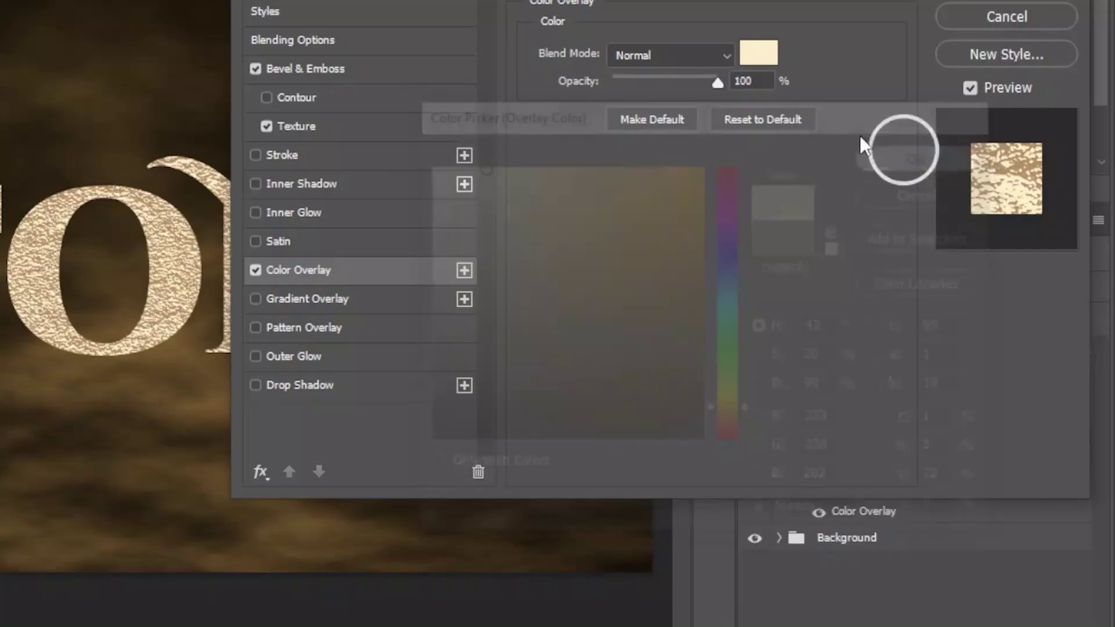
left_click(668, 81)
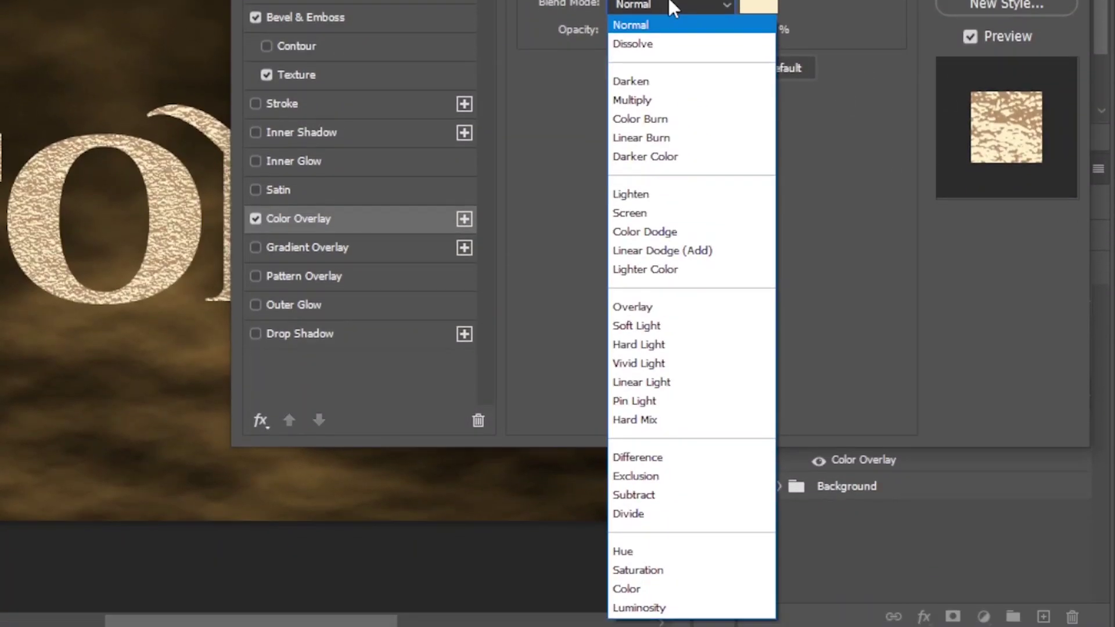
left_click(652, 588)
left_click(767, 29)
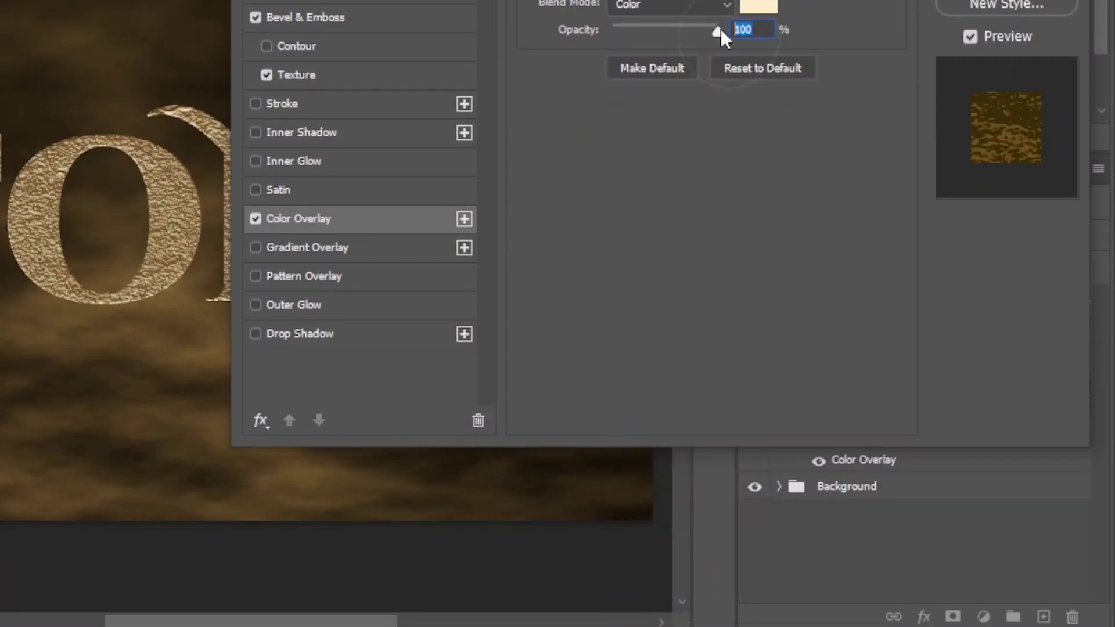
left_click(266, 74)
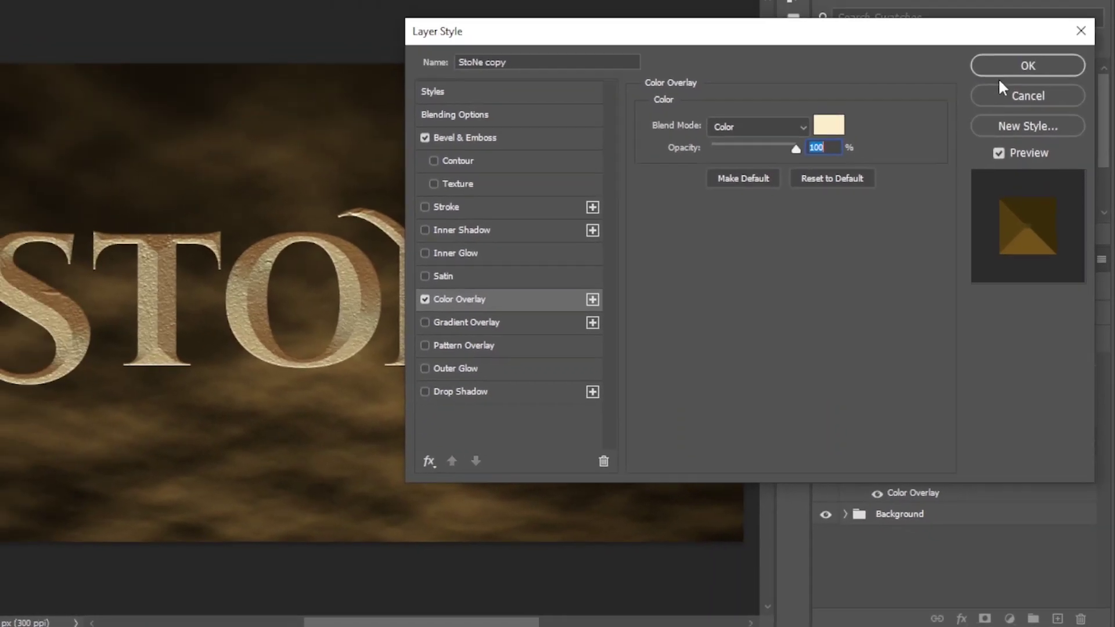
left_click(1026, 127)
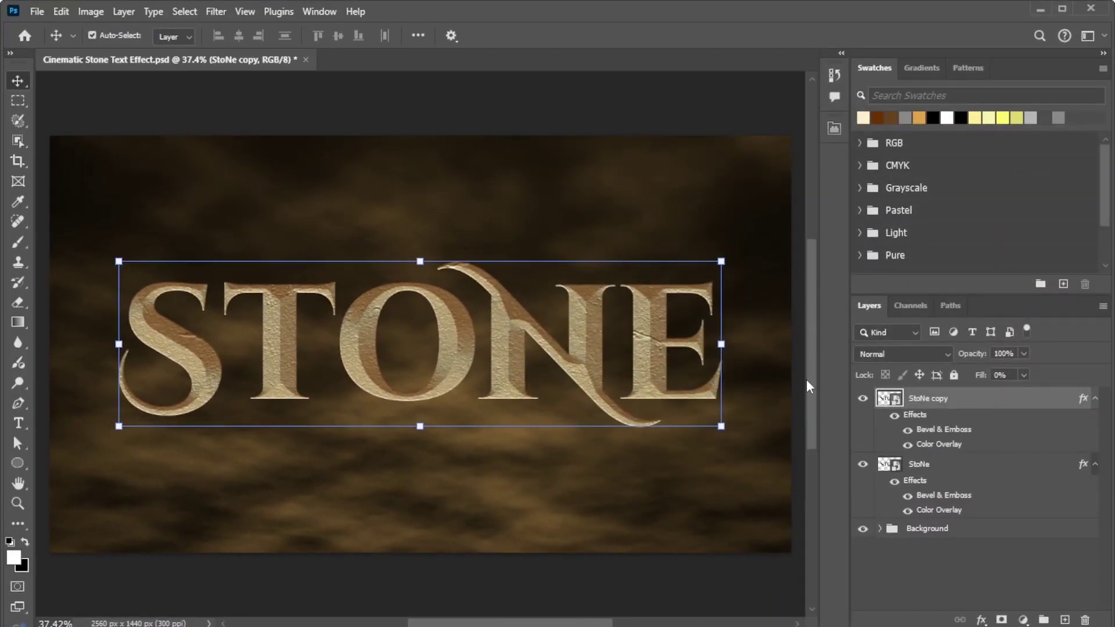
Step: Rename the StoNe layers to 'Text Base Color & Texture' and 'Text Chisel'
left_click(919, 464)
double_click(918, 464)
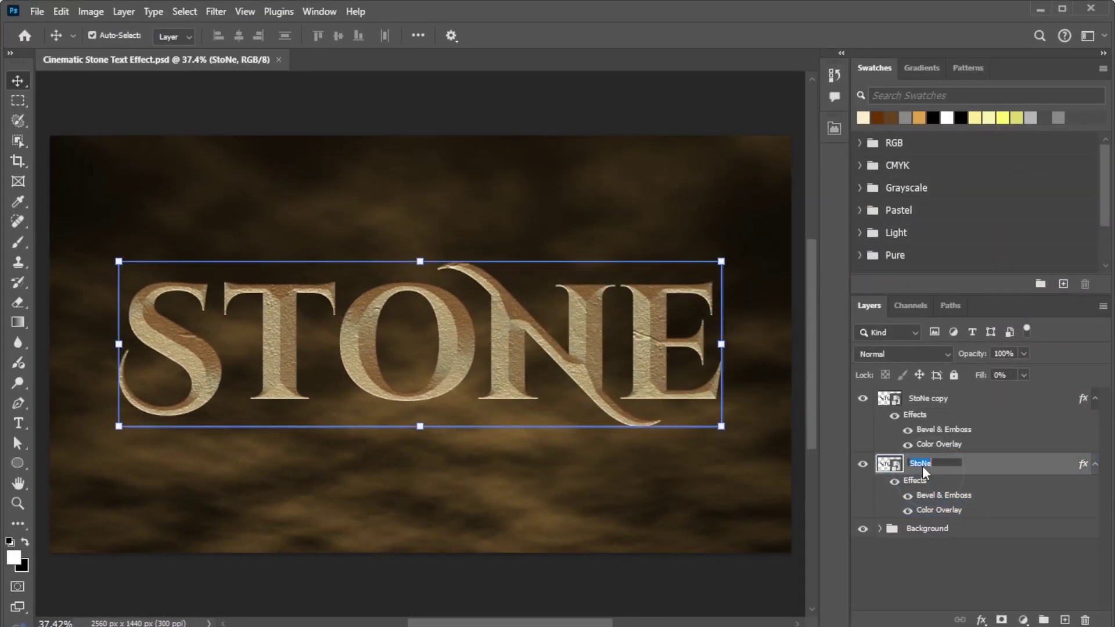
type("Text Base Color &")
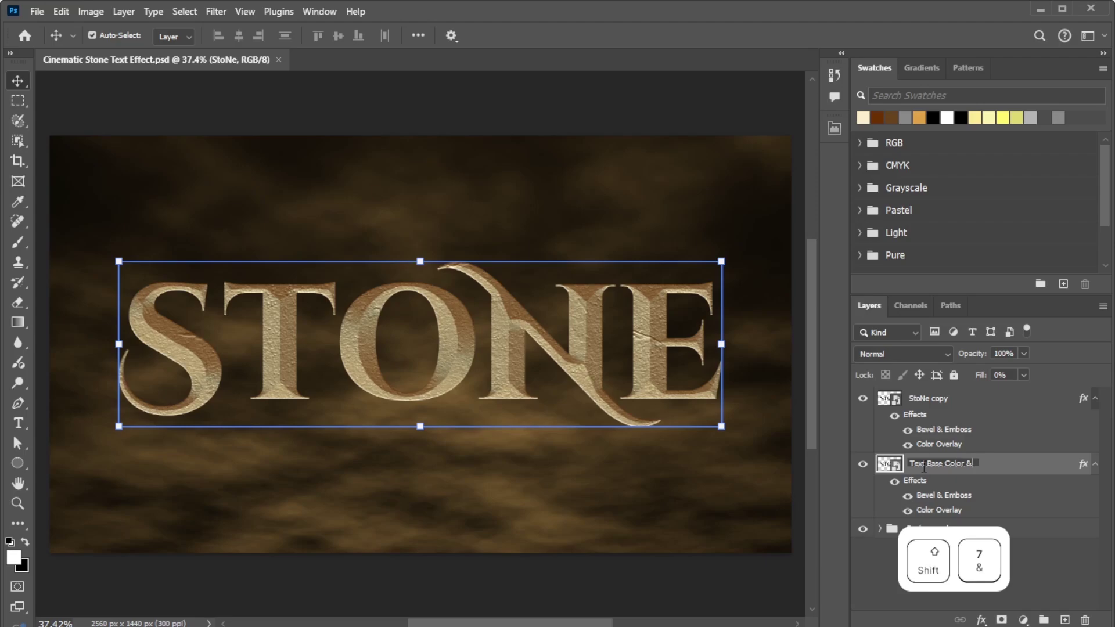
type(" Texture")
left_click(929, 398)
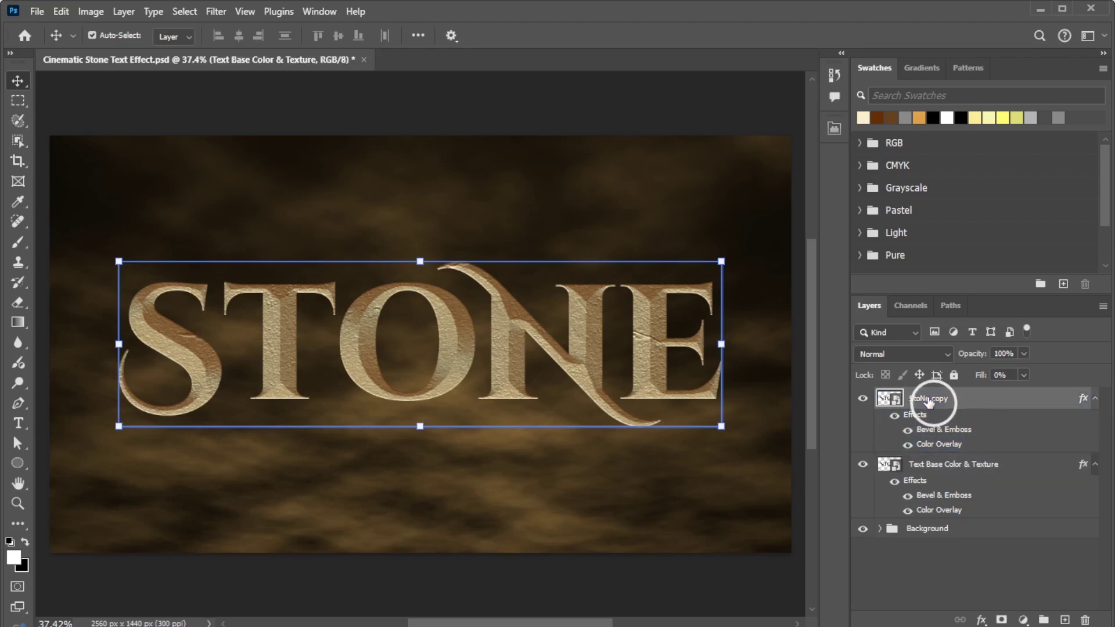
double_click(929, 398)
type("Text ")
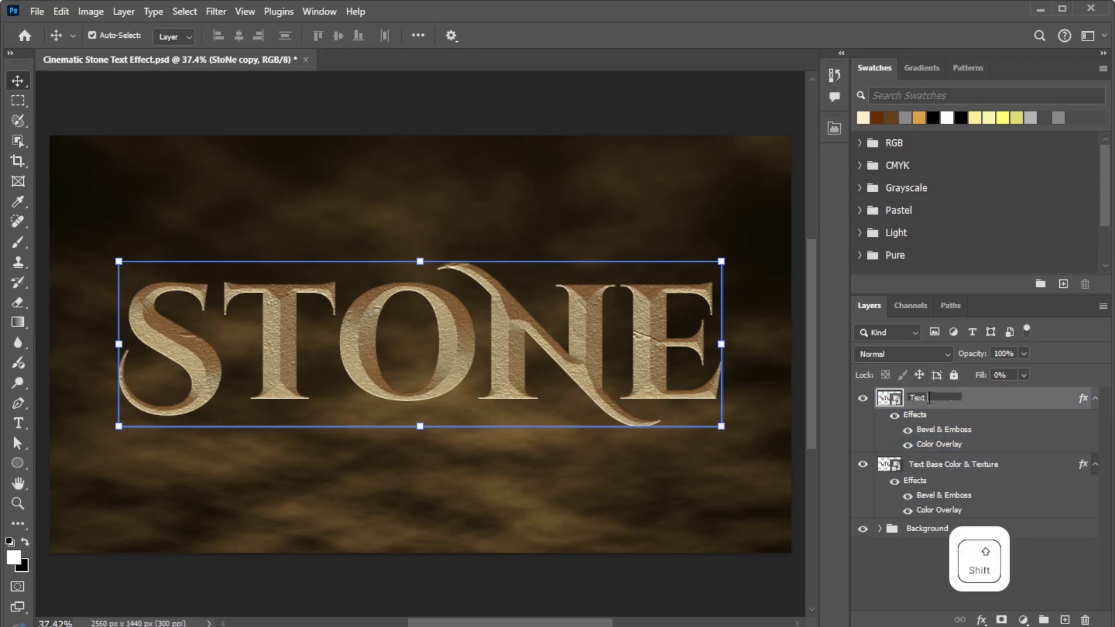
type("Chisel")
key("Return")
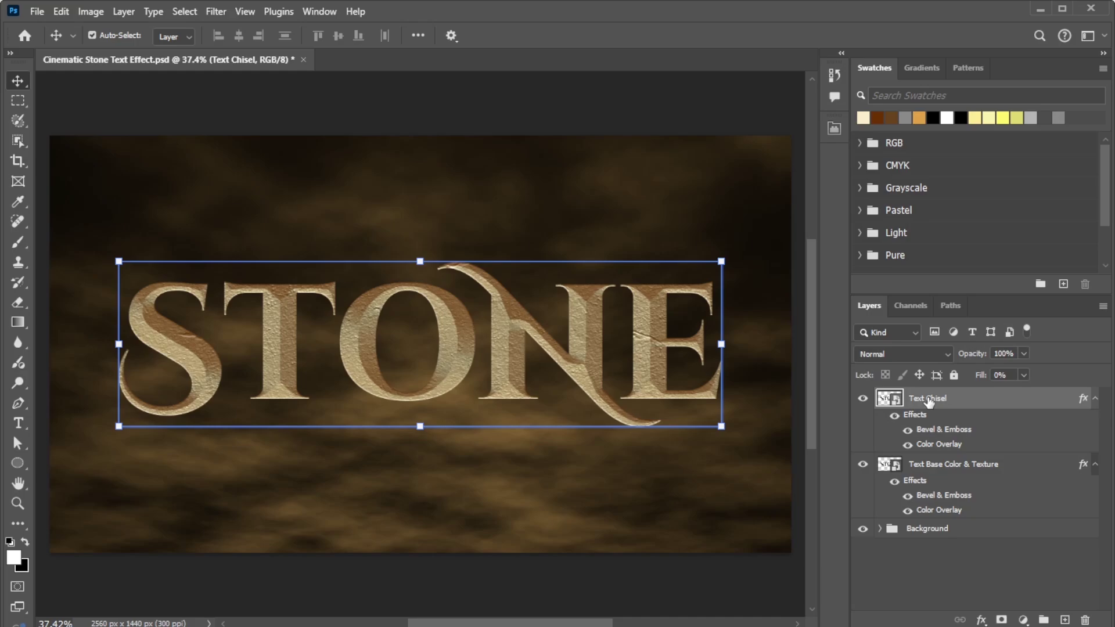
Step: Duplicate Text Chisel as 'Text Shading' and collapse the layers' effects lists
key("ctrl+j")
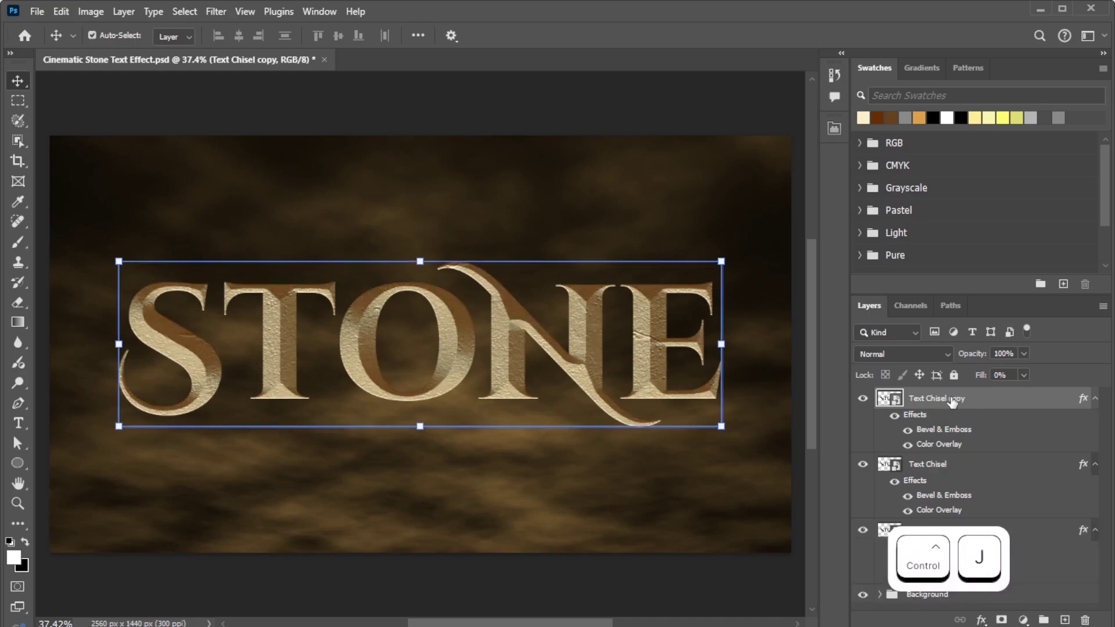
double_click(952, 400)
type("Text")
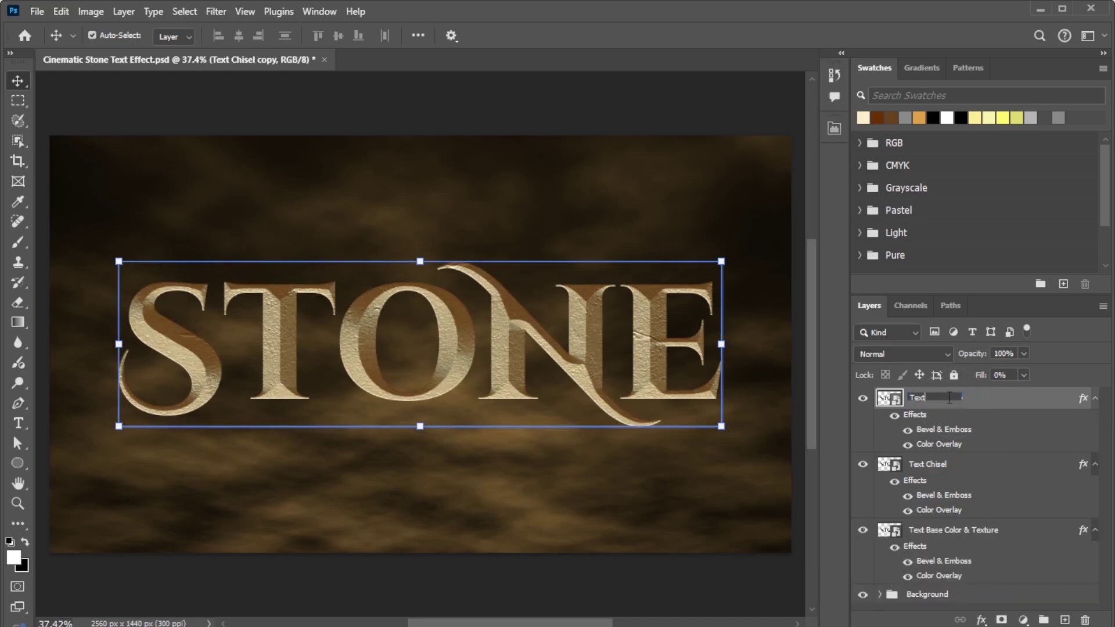
type(" Shading")
key("Return")
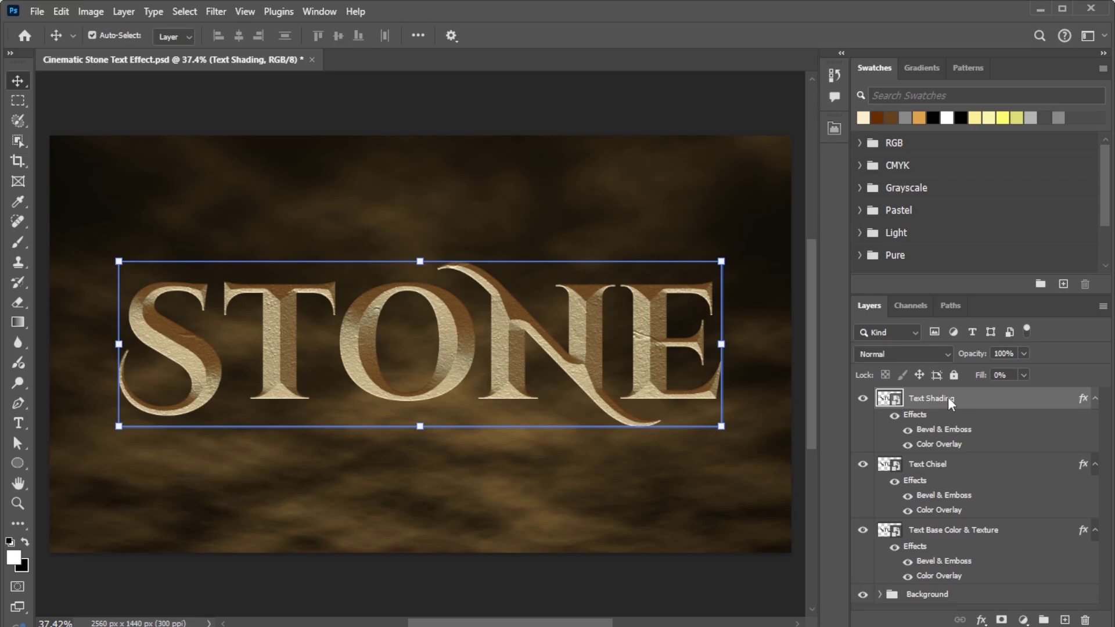
left_click(1095, 464)
left_click(1095, 486)
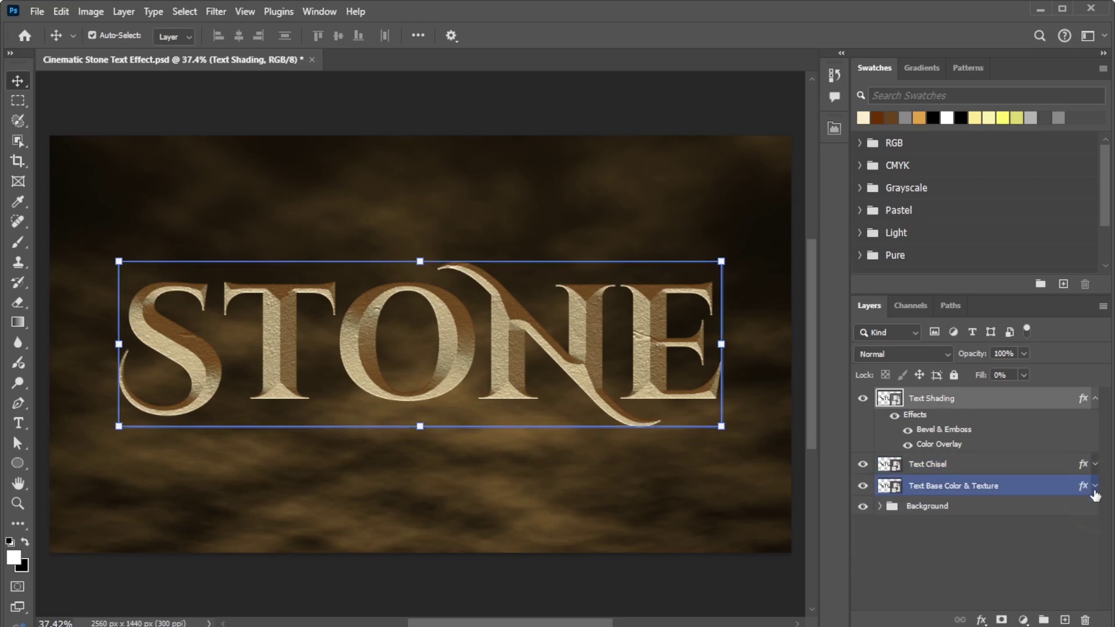
Step: Turn off Text Shading's Color Overlay and Bevel & Emboss and add a grey stone Pattern Overlay
double_click(923, 419)
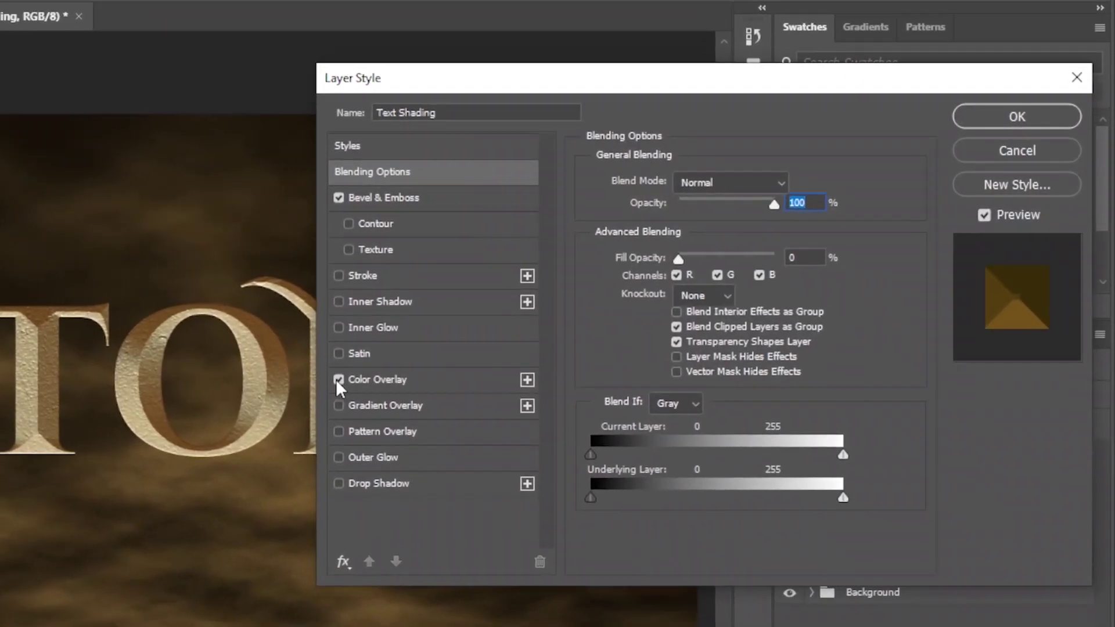
left_click(440, 357)
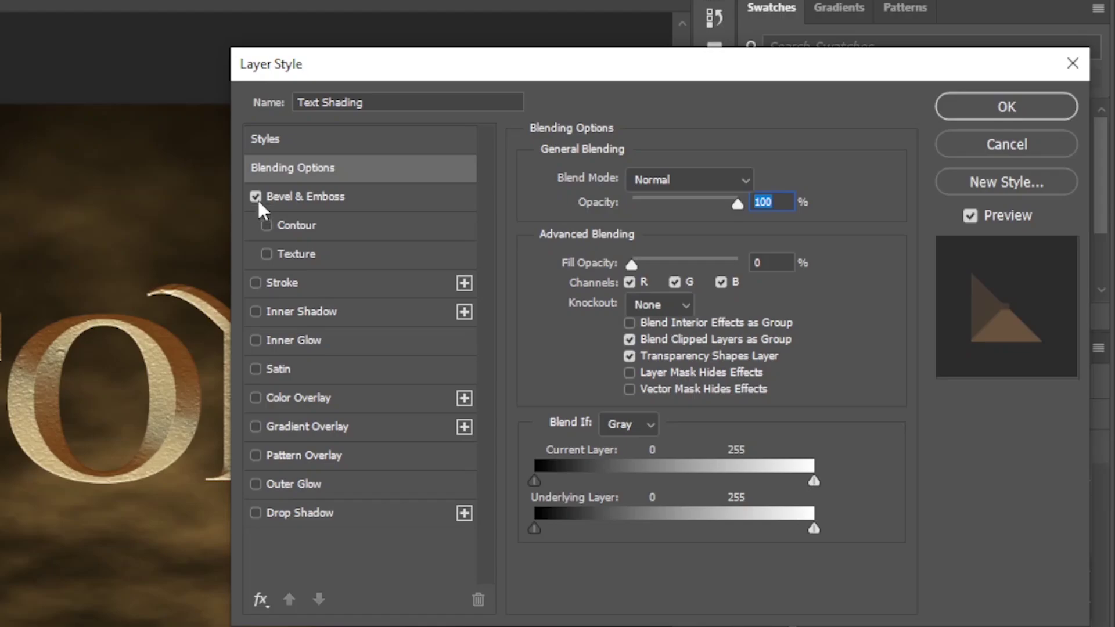
left_click(440, 198)
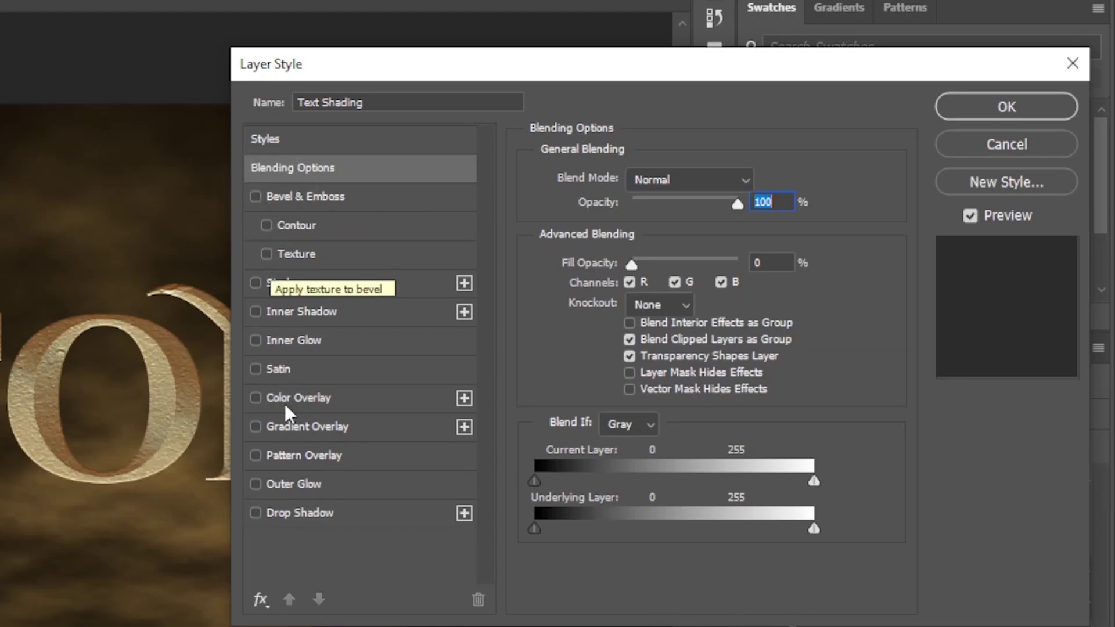
left_click(300, 454)
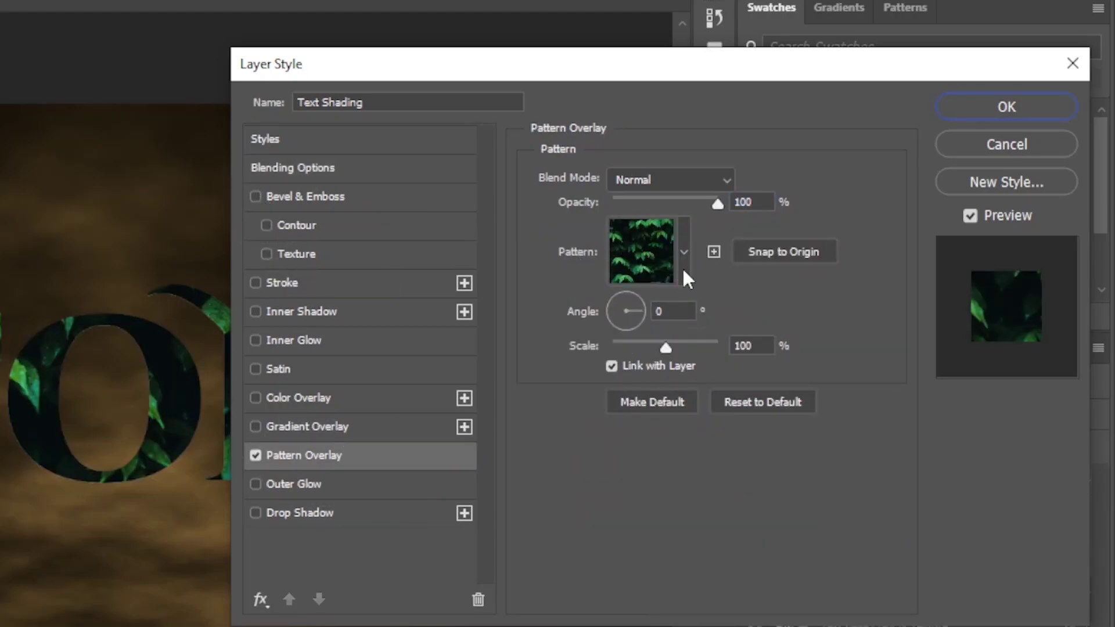
left_click(681, 267)
left_click(641, 446)
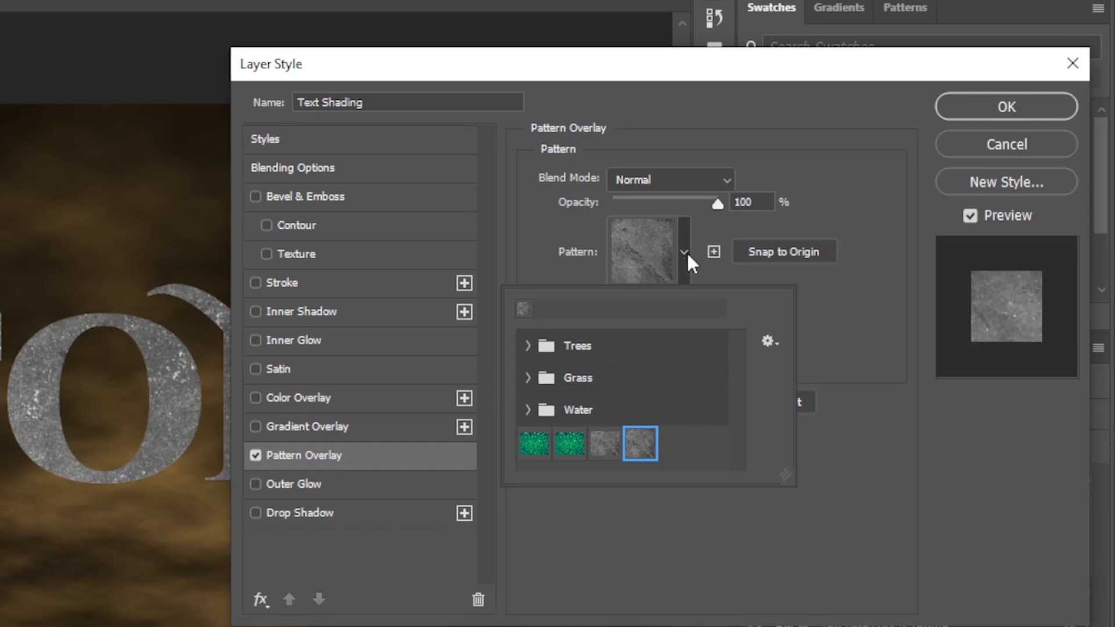
Step: Set the pattern overlay to Overlay mode at 75% opacity and 40% scale
left_click(680, 177)
left_click(667, 479)
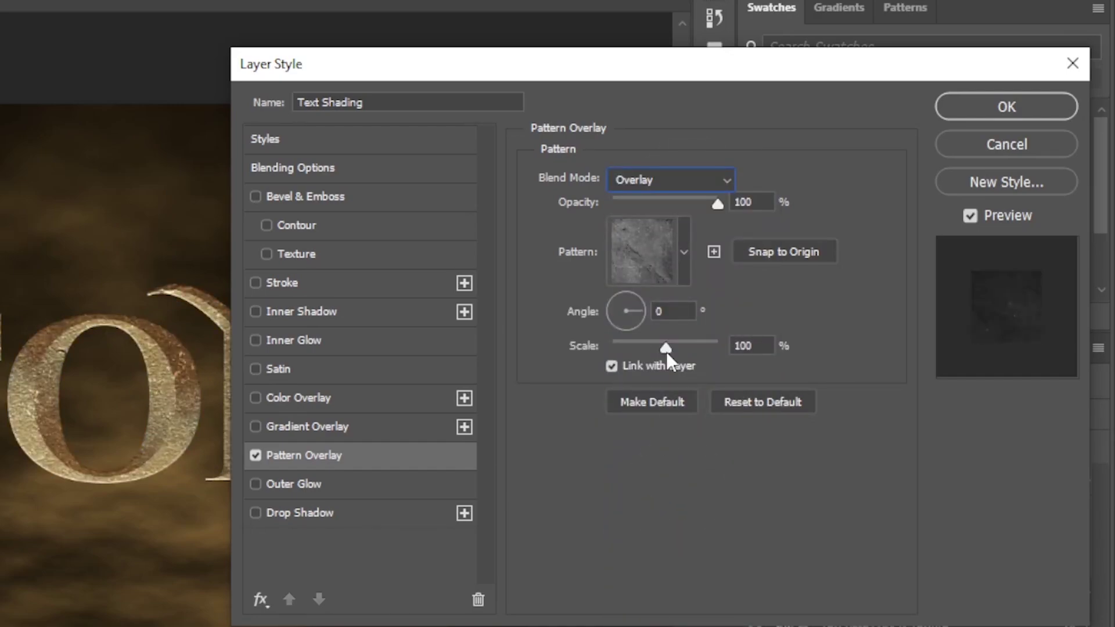
left_click(750, 201)
type("75")
left_click(732, 346)
type("40")
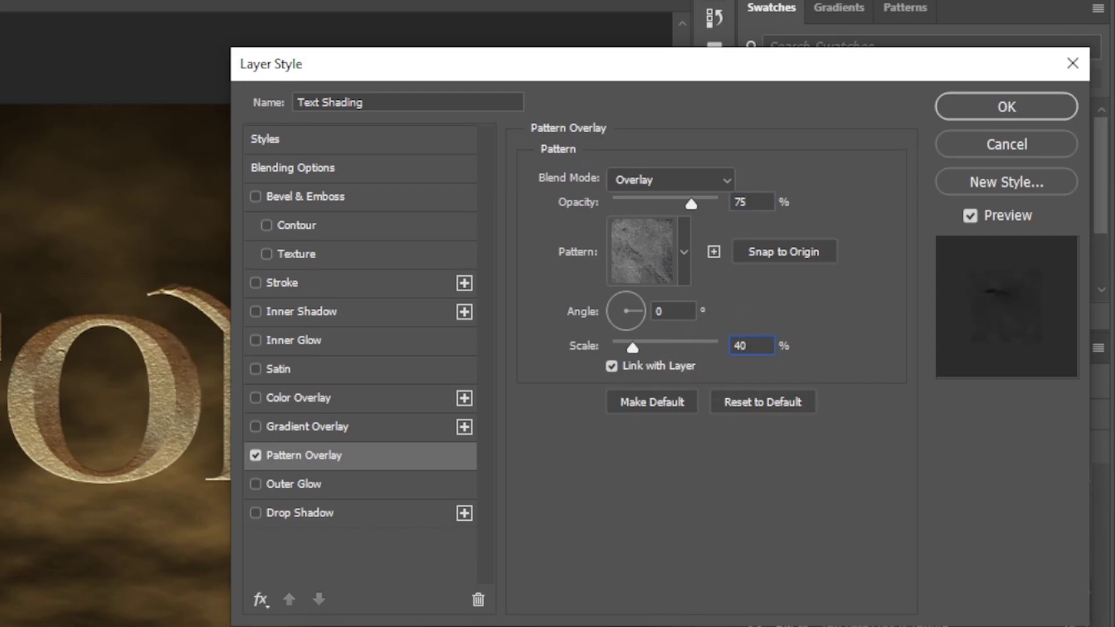
Step: Add a Gradient Overlay in Soft Light mode at 75% opacity
left_click(372, 431)
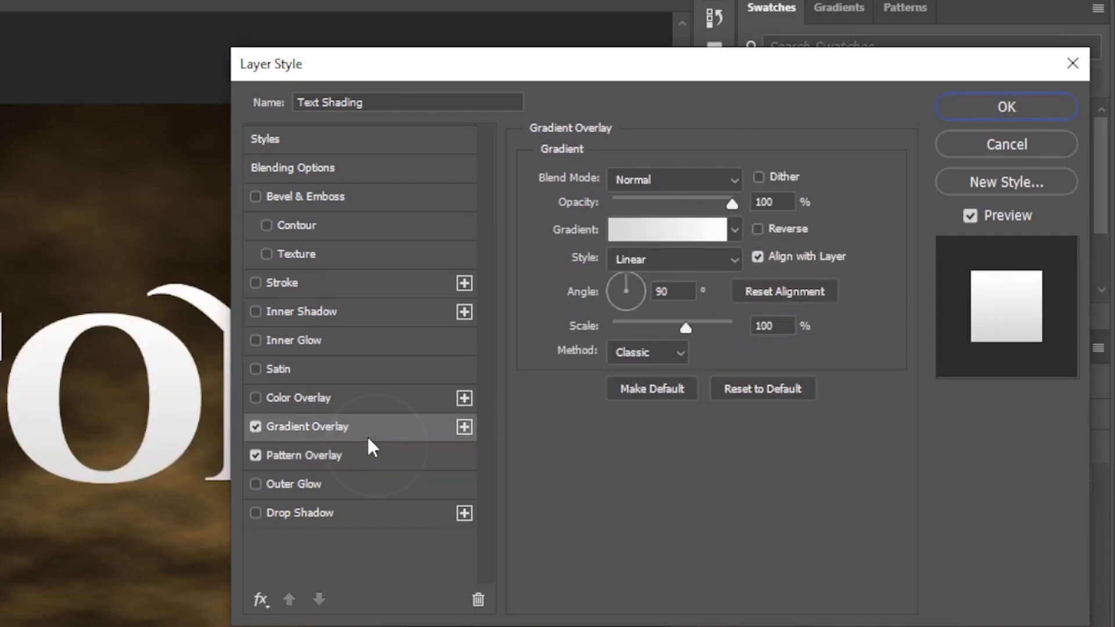
left_click(691, 171)
left_click(659, 499)
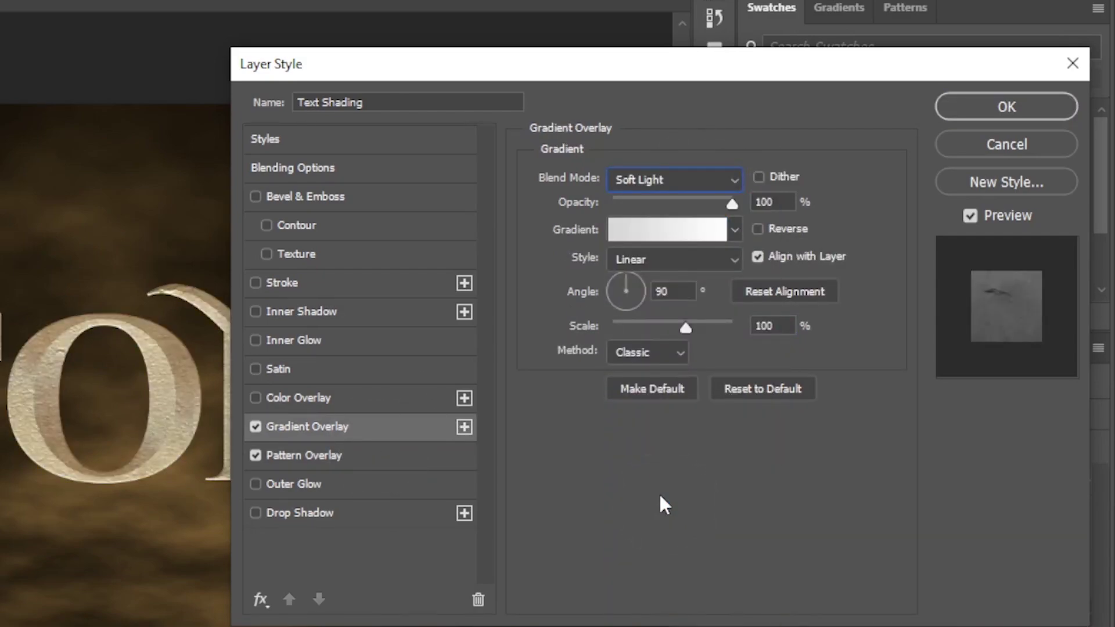
double_click(782, 204)
type("75")
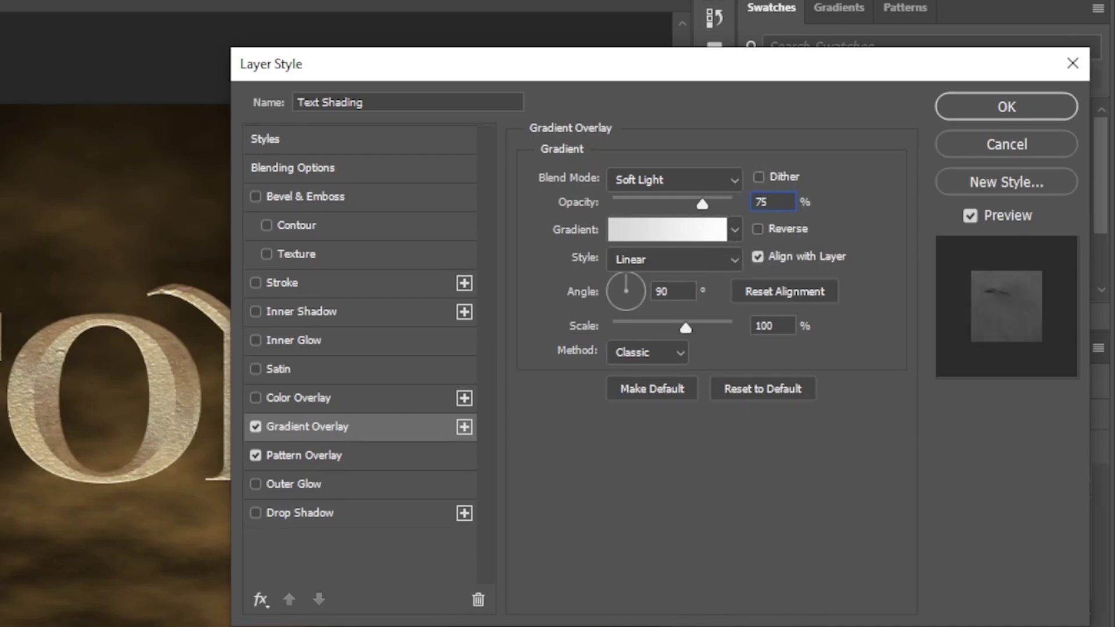
Step: Make the gradient transparent-to-black, set its scale to 150%, and apply the style
left_click(717, 231)
left_click(615, 133)
left_click(673, 169)
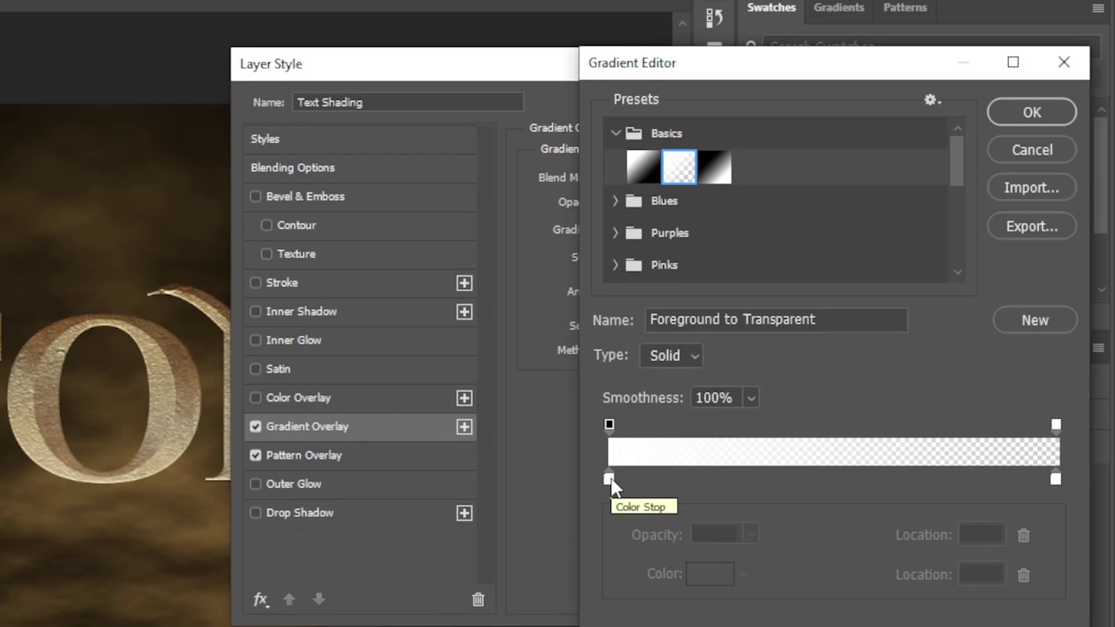
left_click(609, 425)
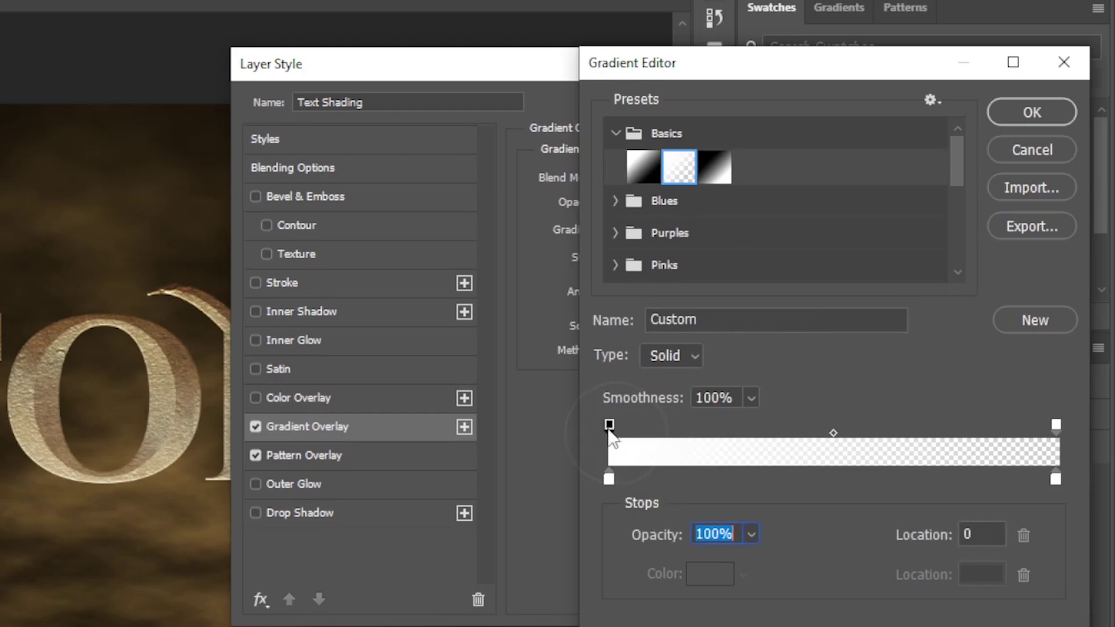
left_click_drag(613, 543, 613, 515)
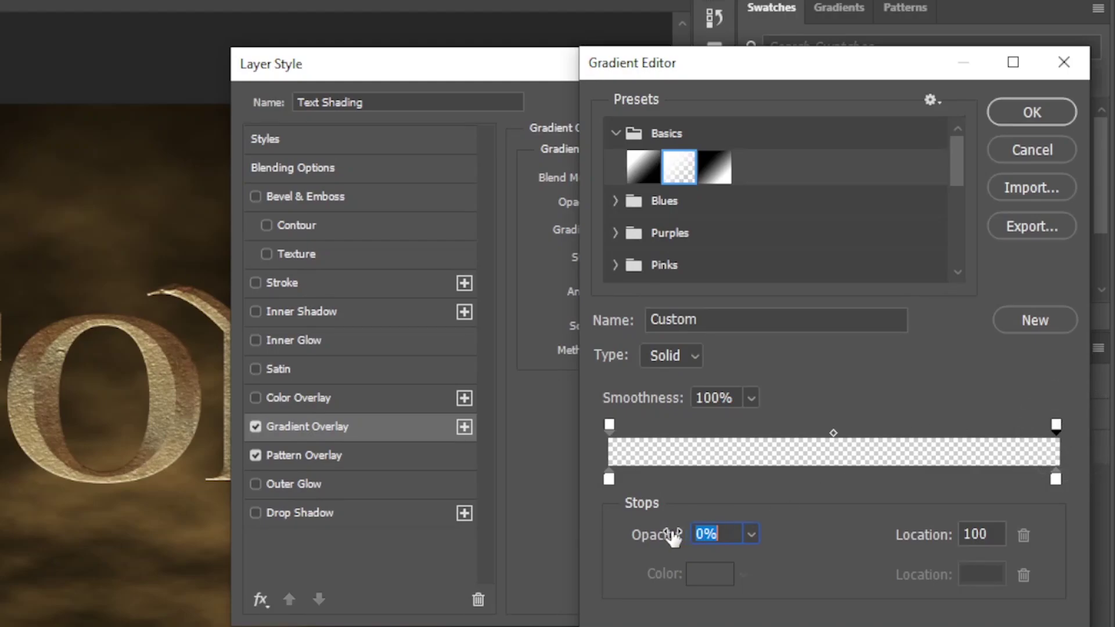
left_click_drag(672, 536, 1079, 525)
left_click(1055, 478)
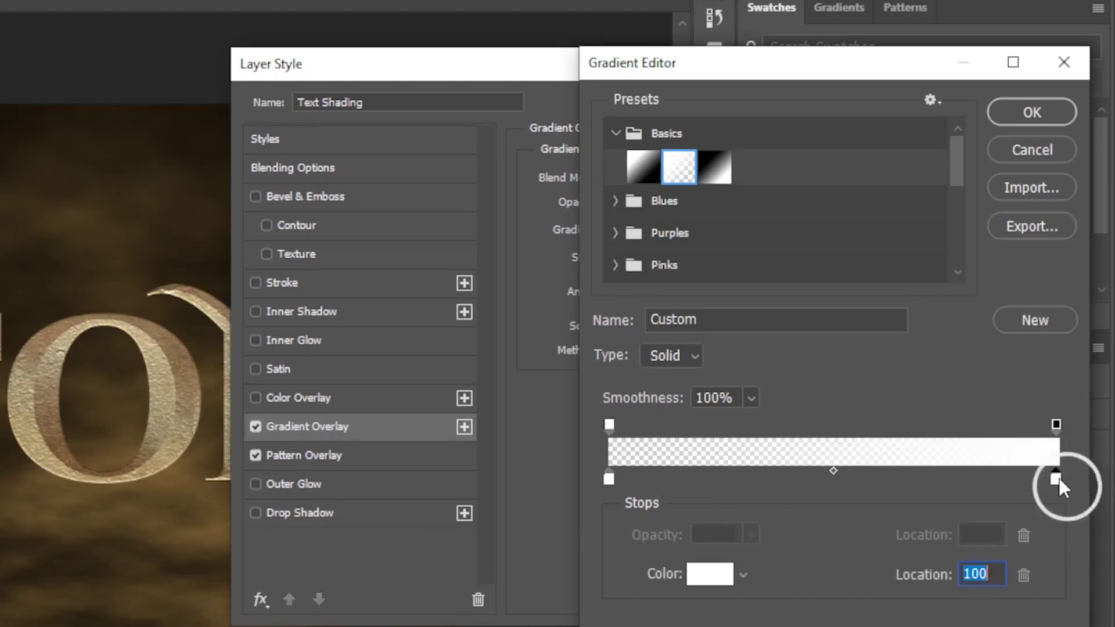
left_click(710, 573)
left_click(431, 564)
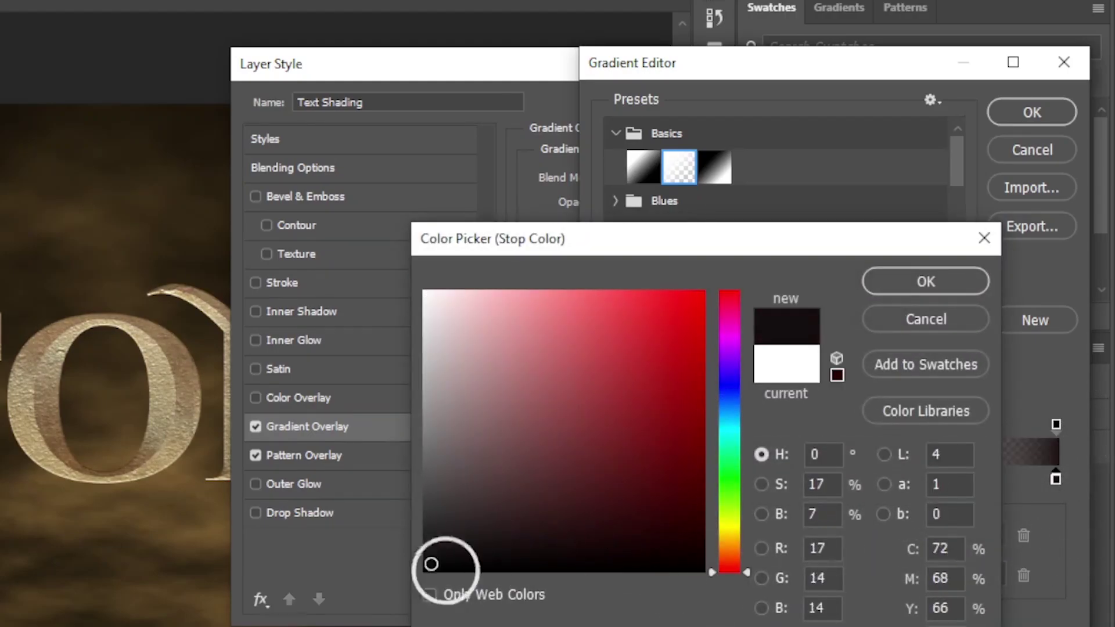
left_click(937, 285)
left_click(1028, 113)
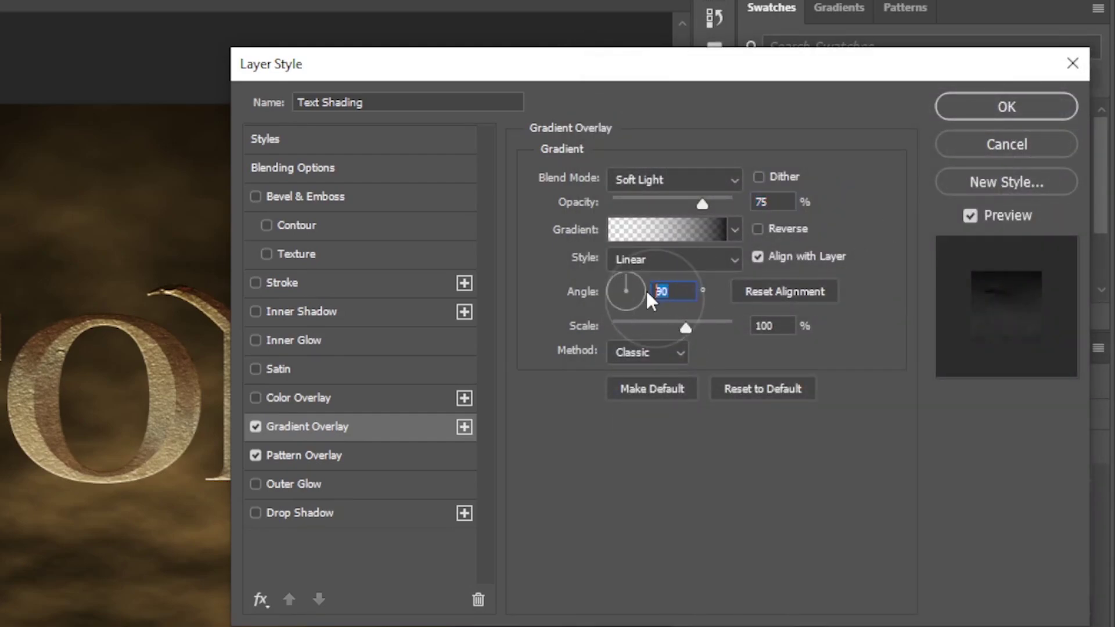
type("150")
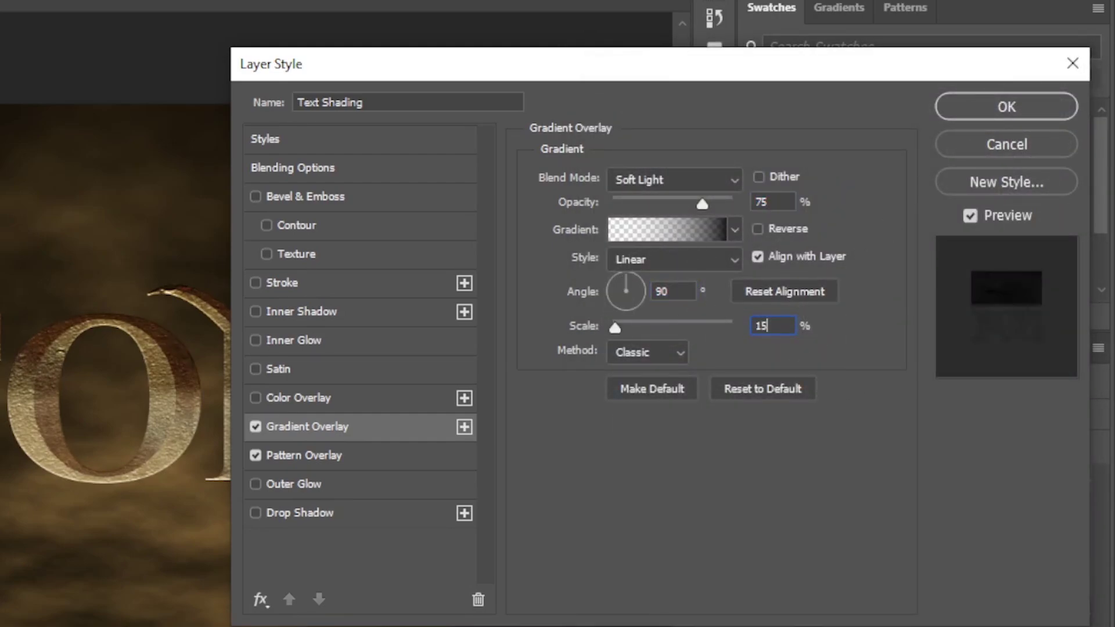
left_click(1067, 109)
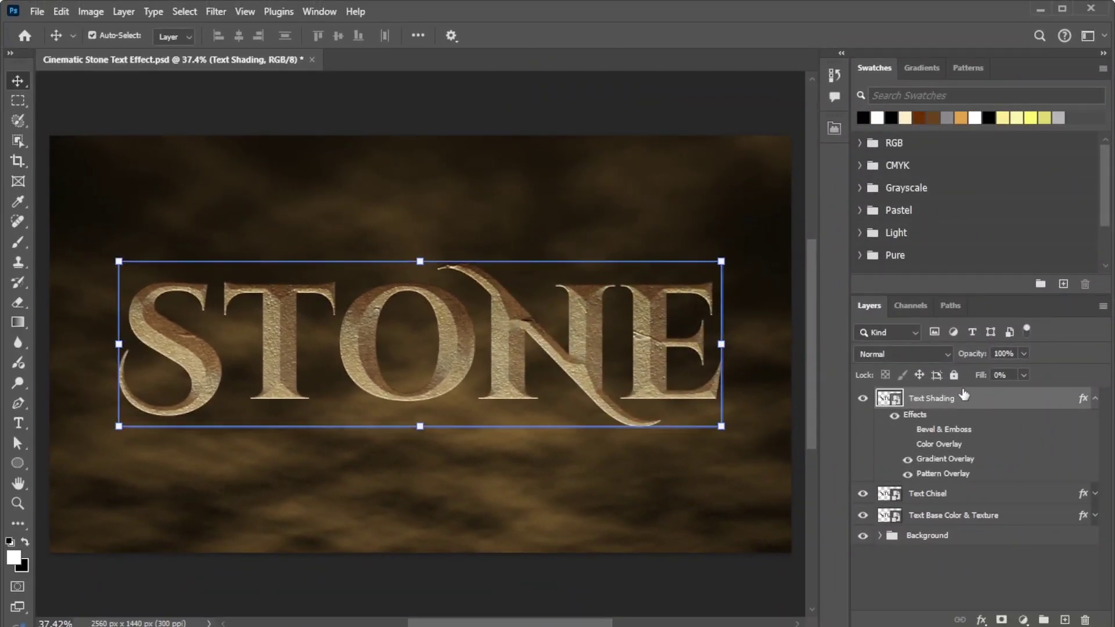
Step: Duplicate Text Shading as 'Text Light Exposure', hiding its gradient and pattern overlays and showing Bevel & Emboss
key("ctrl+j")
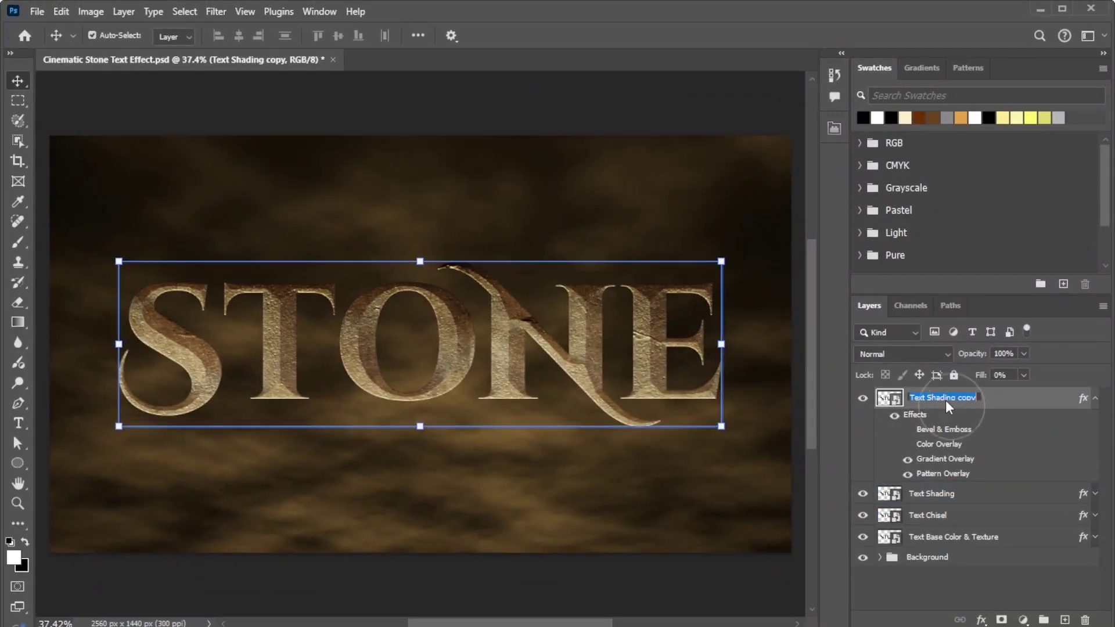
type("Light Exposure")
key("Return")
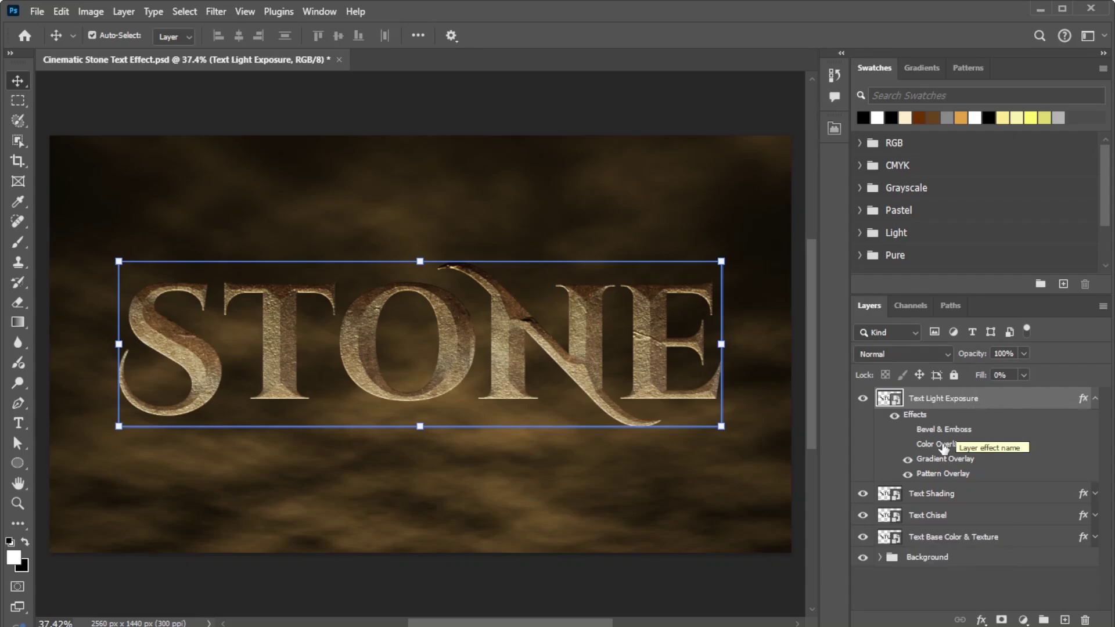
left_click(907, 460)
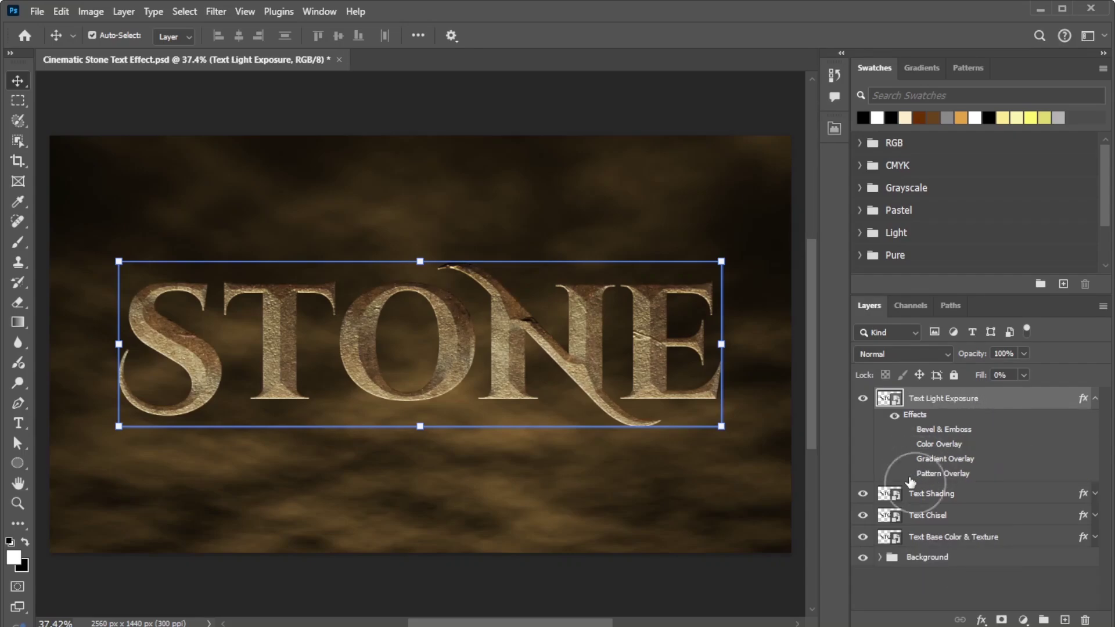
left_click(909, 479)
left_click(908, 431)
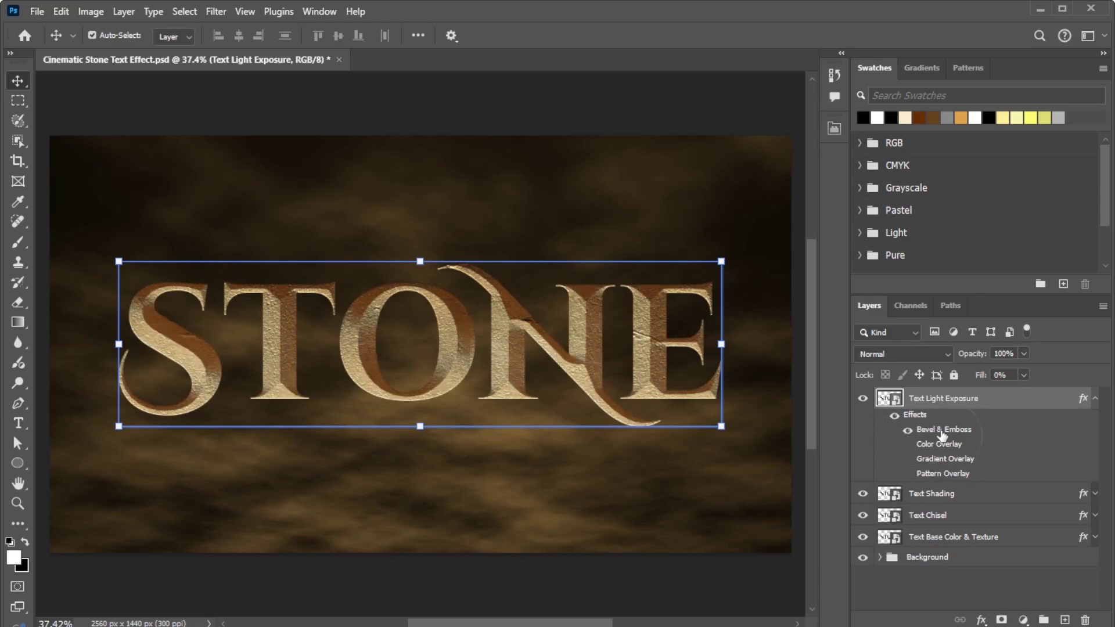
Step: Set the bevel size to 150 with a white Soft Light highlight at 50% opacity
double_click(939, 434)
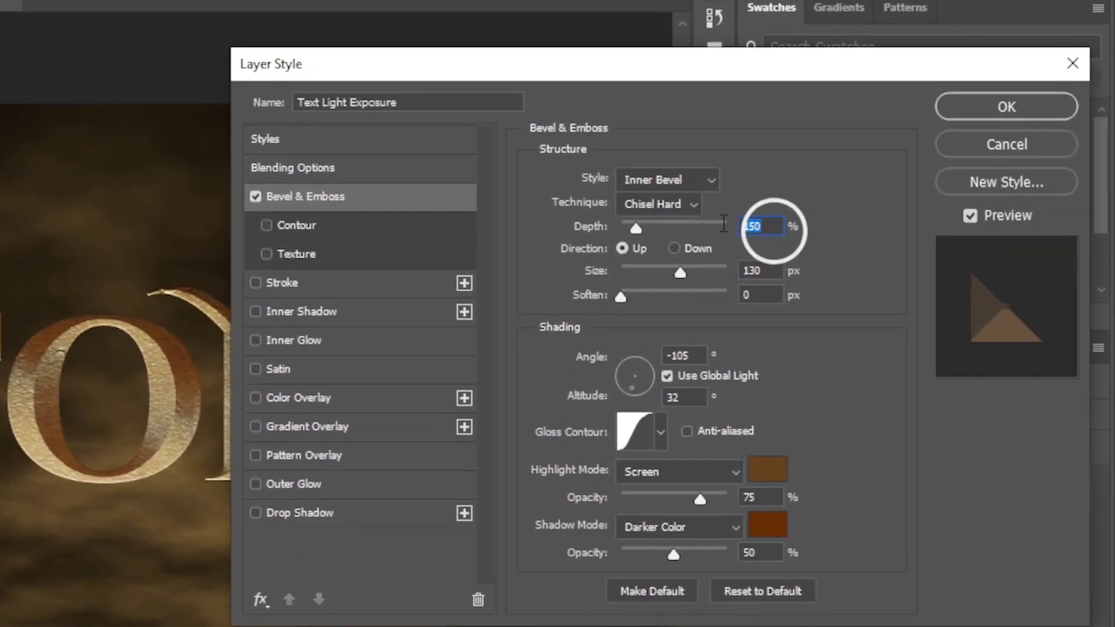
type("150")
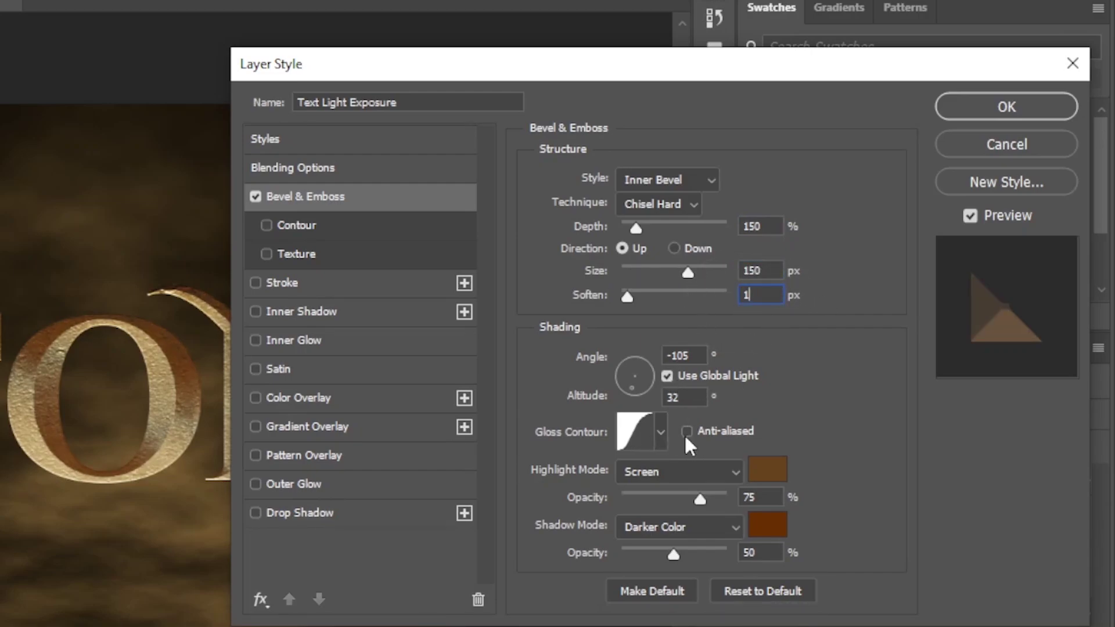
left_click(767, 469)
left_click(428, 222)
left_click(1011, 281)
left_click(720, 473)
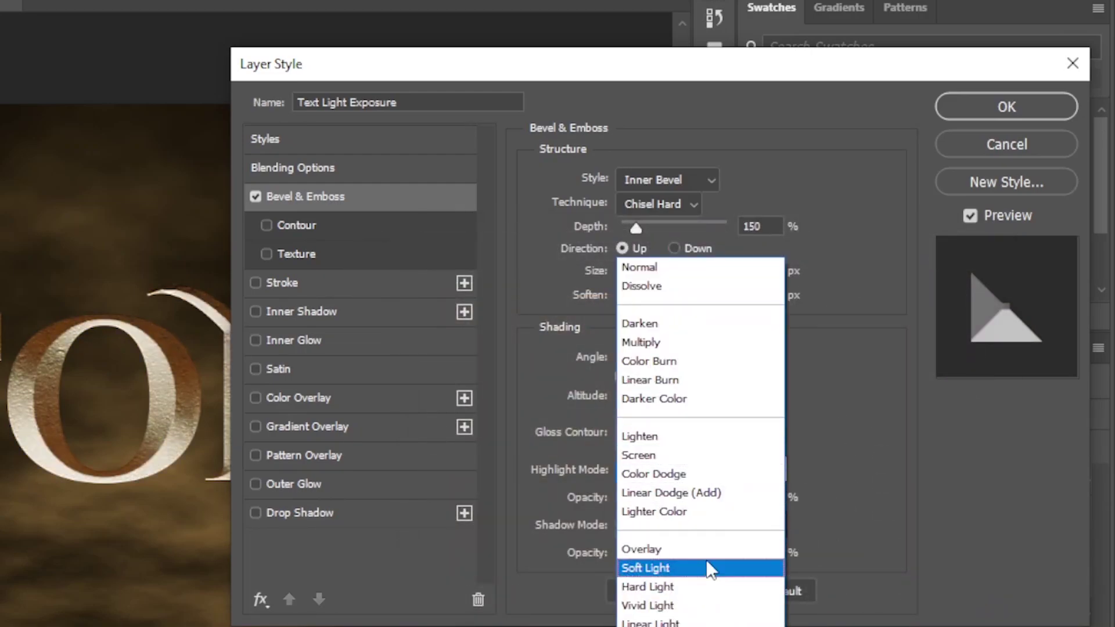
left_click(710, 569)
double_click(754, 497)
type("50")
Step: Make the shadow black in Color Dodge mode and set another bevel value to 100
left_click(767, 524)
key("Return")
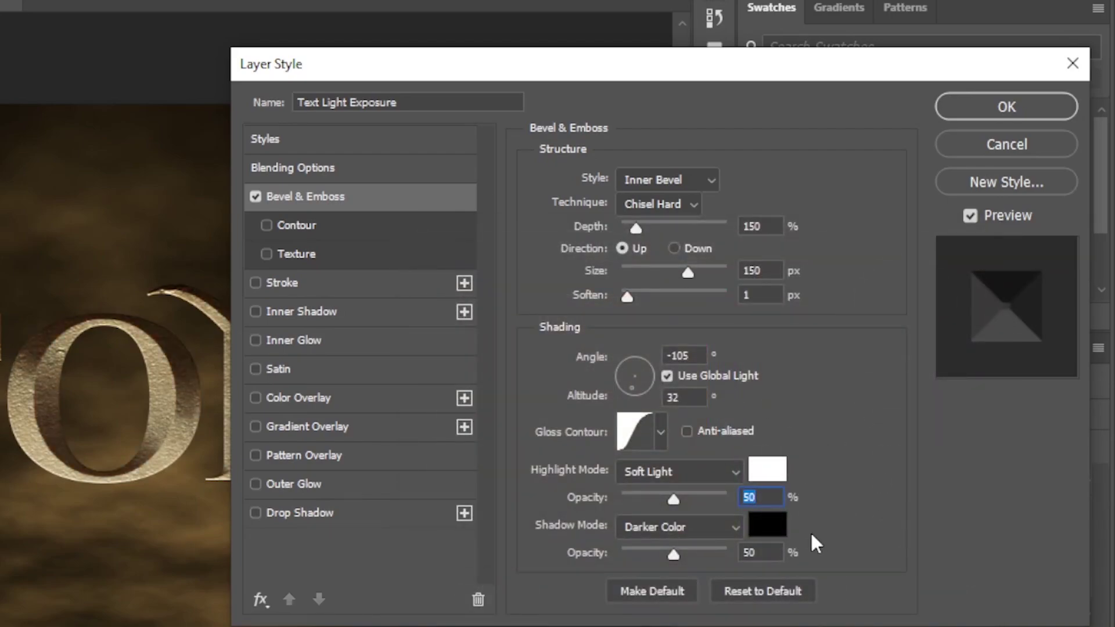
left_click(715, 531)
left_click(717, 569)
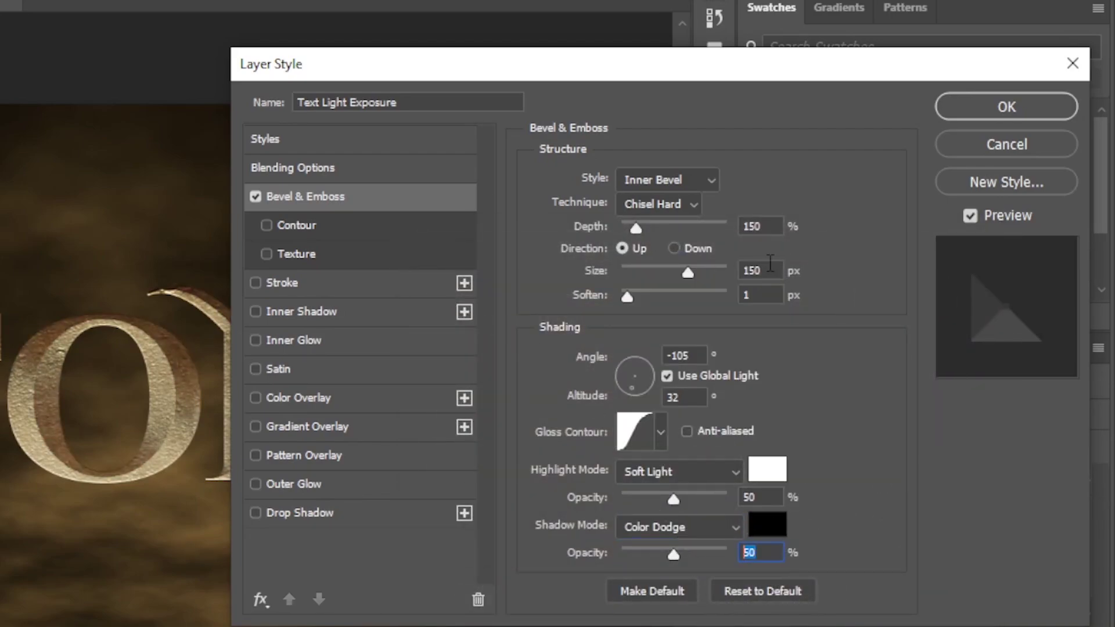
double_click(770, 266)
type("100")
Step: Enable the bevel texture with the grey stone pattern at depth 100
left_click(376, 261)
left_click(654, 204)
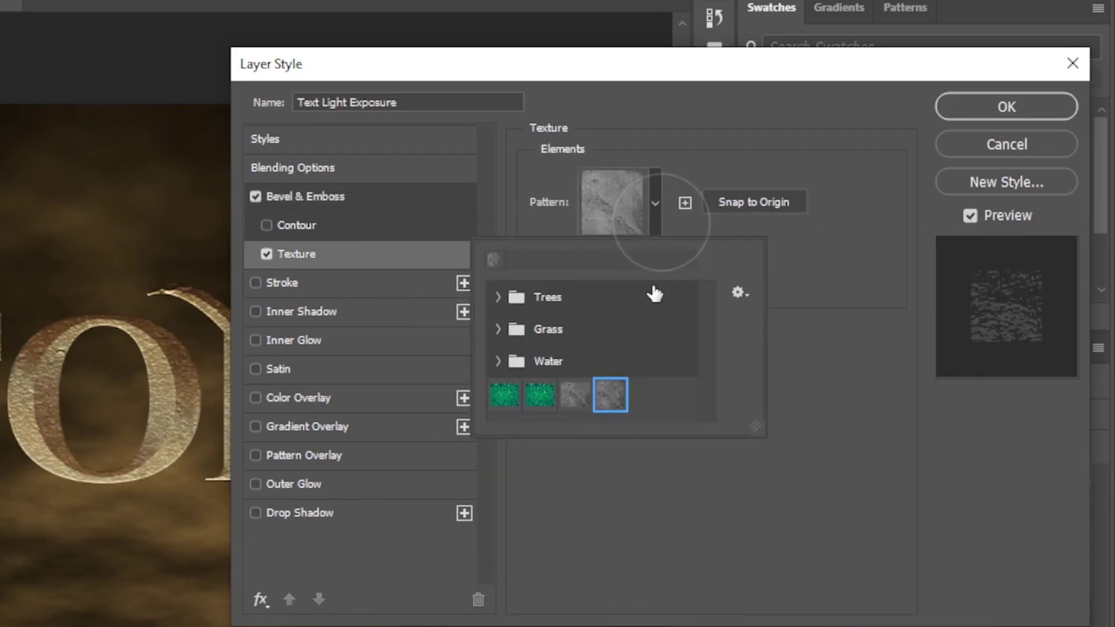
left_click(696, 459)
left_click(726, 250)
type("100")
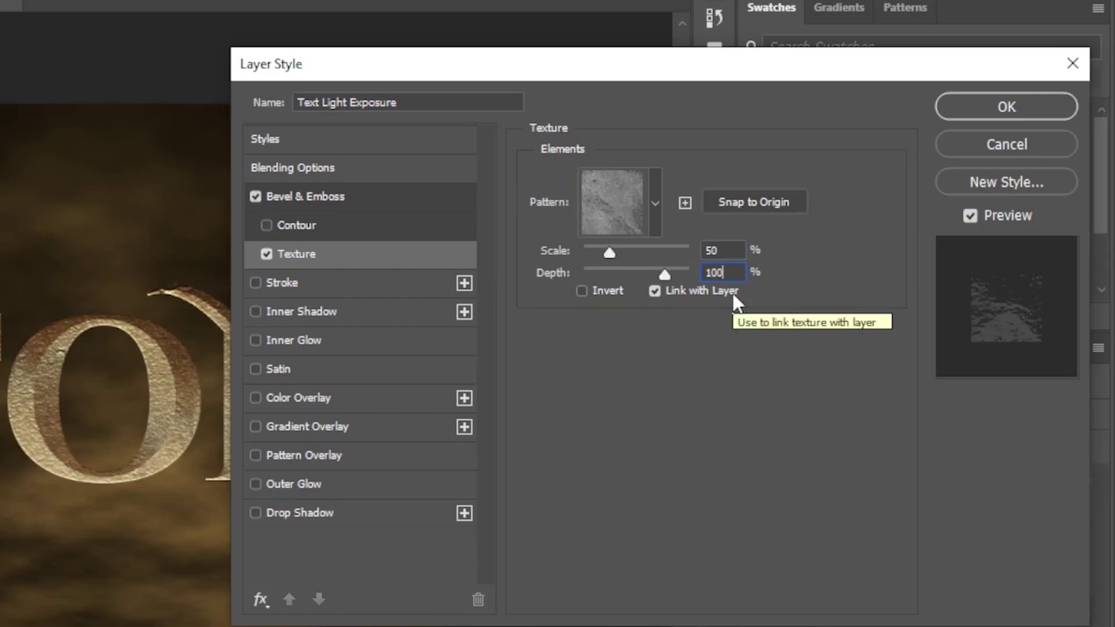
double_click(723, 250)
Step: Enable Inner Shadow on the lettering with colour fdec94 and Linear Dodge (Add) blending
type("100")
left_click(387, 315)
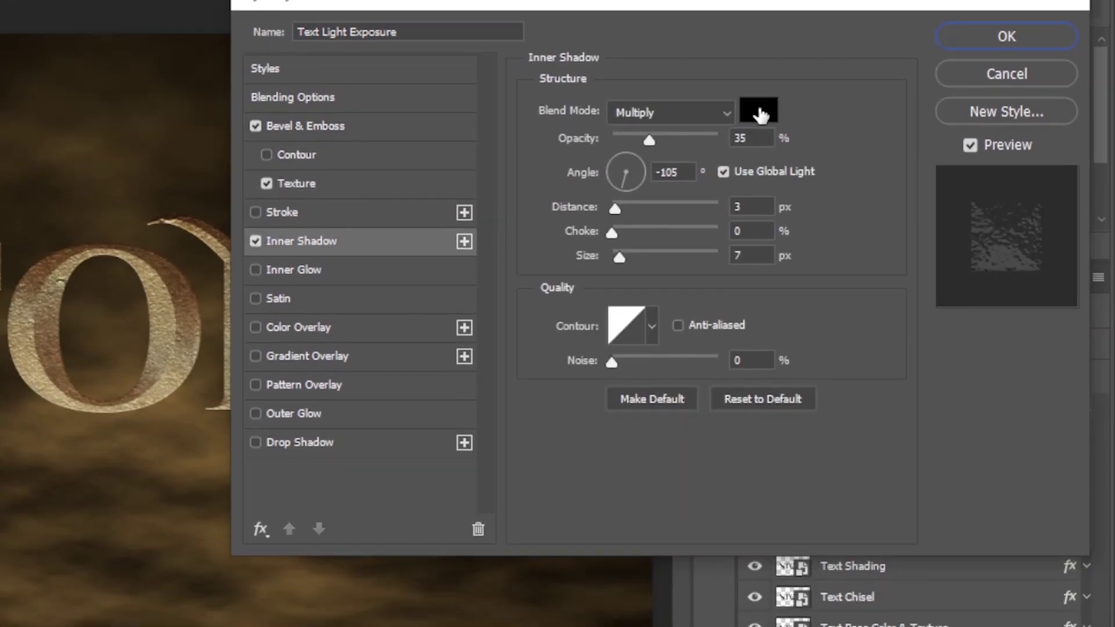
left_click(759, 181)
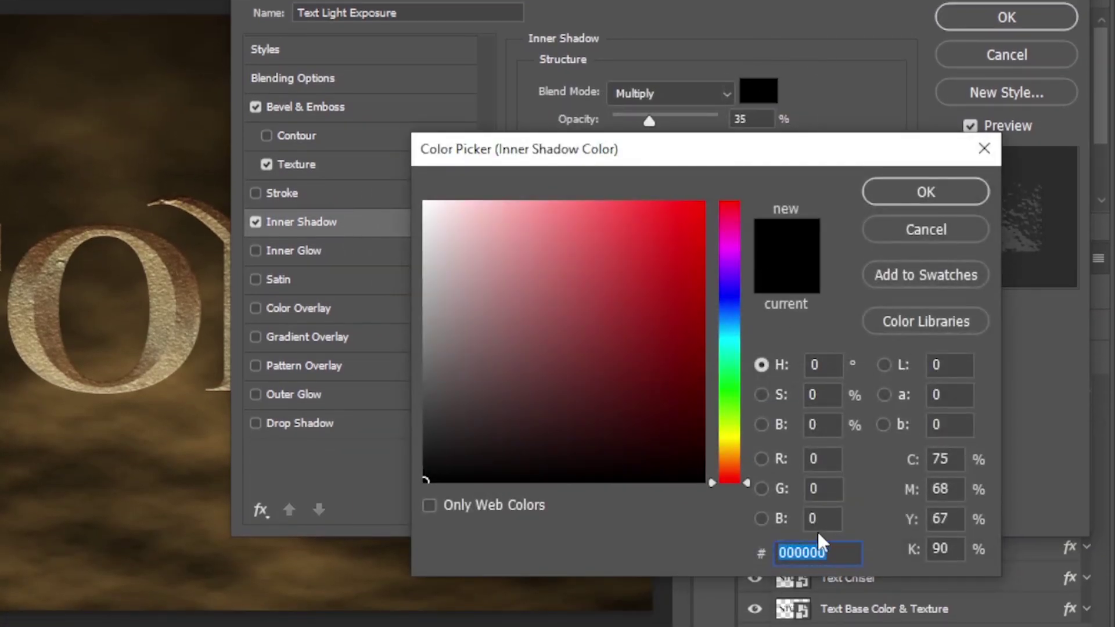
type("fdec94")
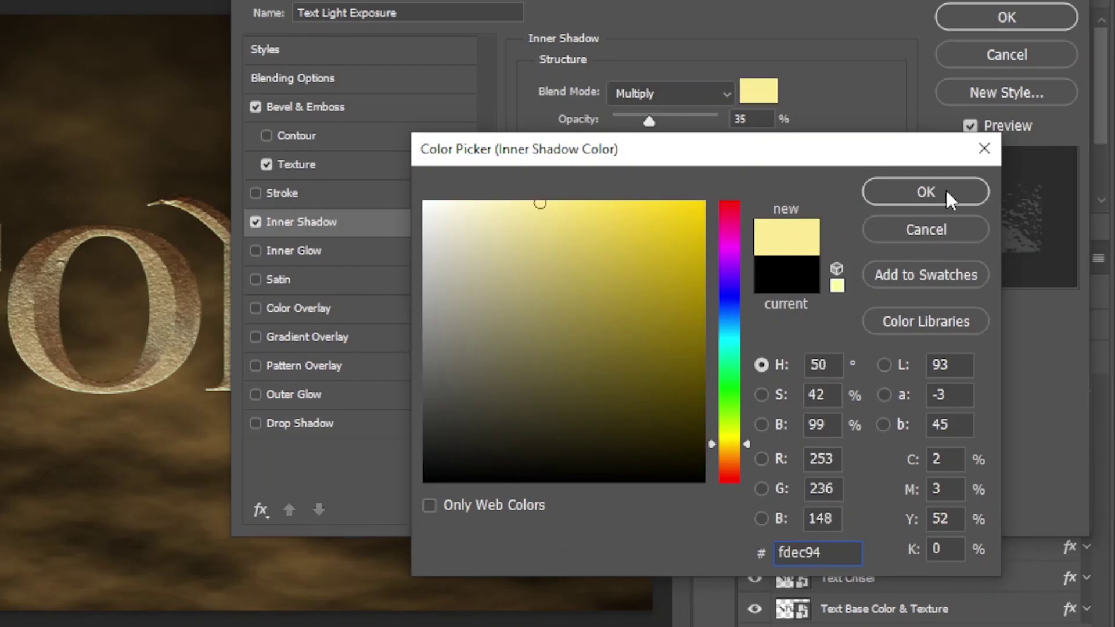
left_click(948, 193)
left_click(672, 91)
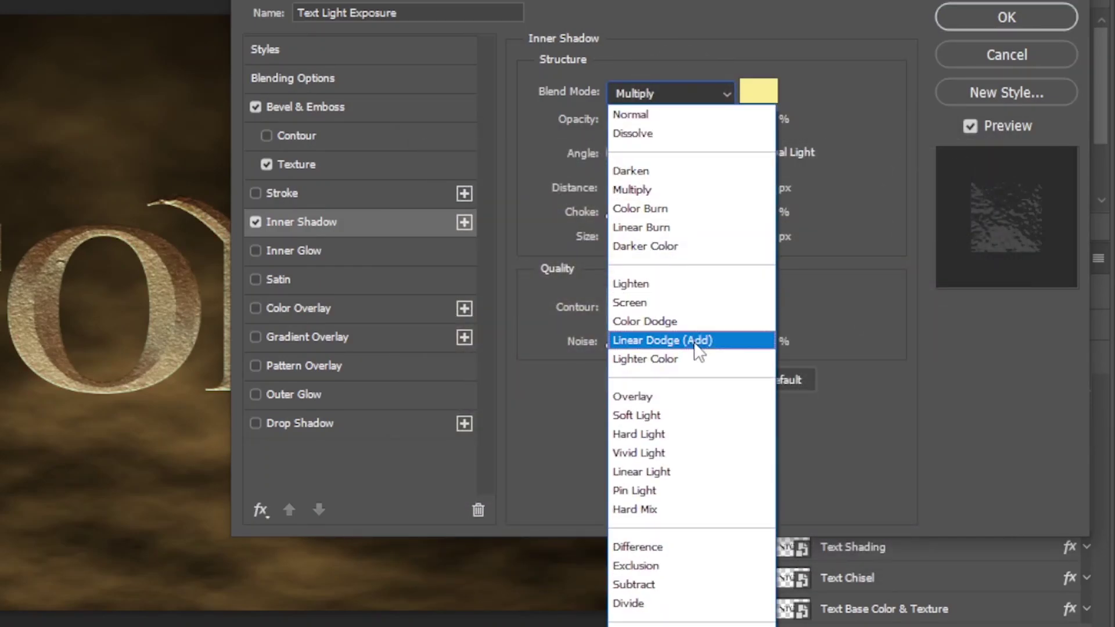
left_click(698, 342)
Step: Give the inner shadow 30% opacity, 25 px distance, 20 px size and 10% noise, and apply
key("Tab")
type("30")
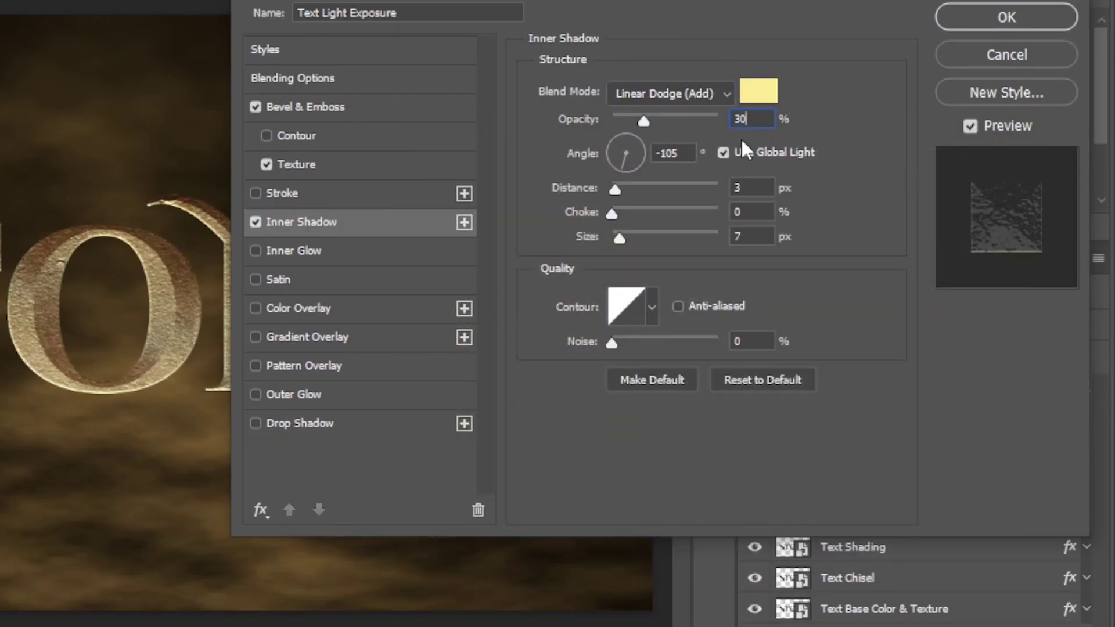
key("Tab")
key("Tab")
type("25")
left_click(754, 216)
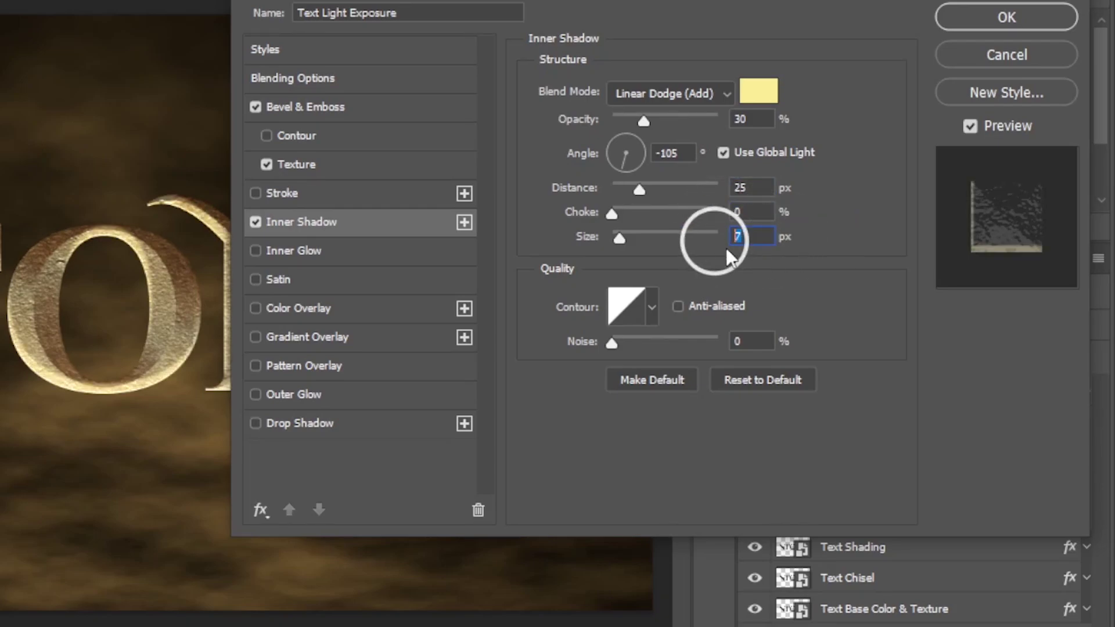
type("20")
left_click(755, 341)
type("10")
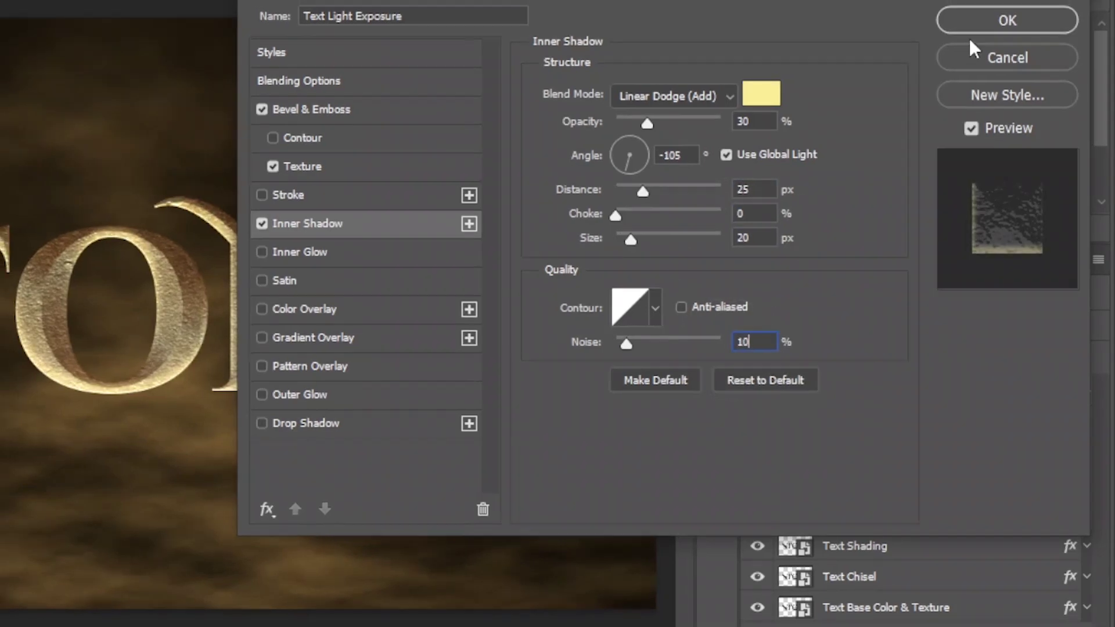
left_click(987, 22)
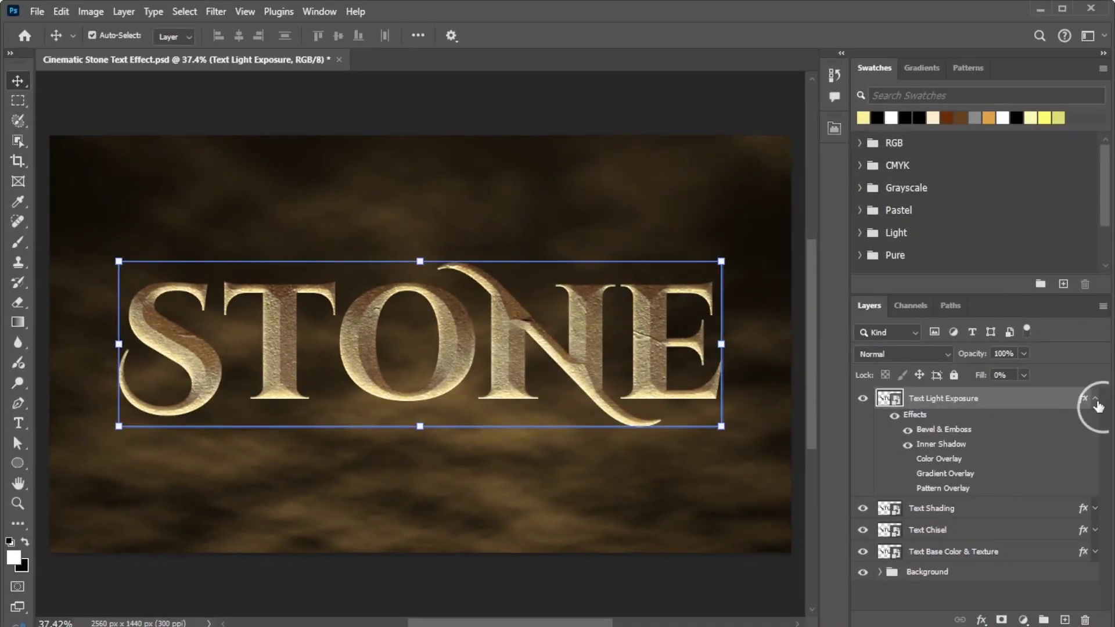
Step: Group the four text layers into a group named 'Text'
left_click(1096, 400)
left_click(992, 464, "shift")
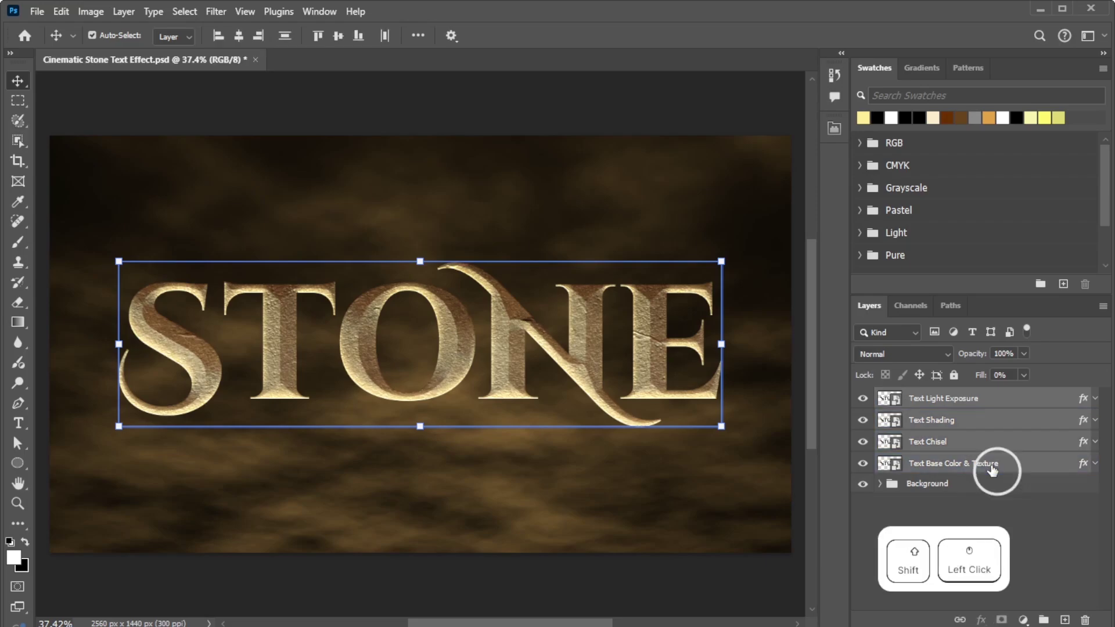
key("ctrl+g")
double_click(919, 397)
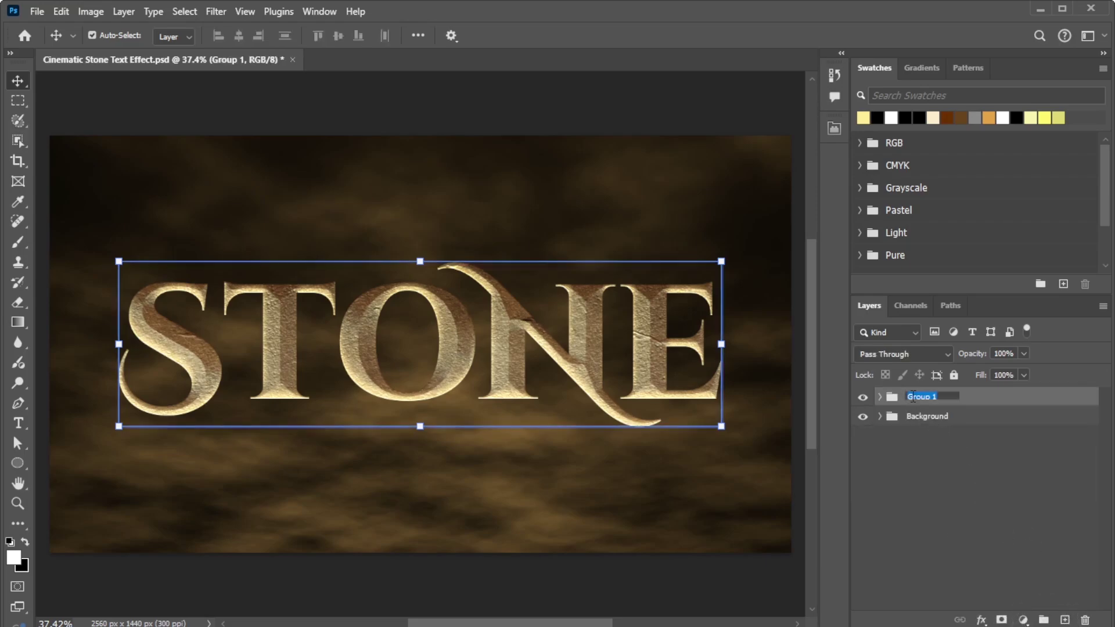
type("Text")
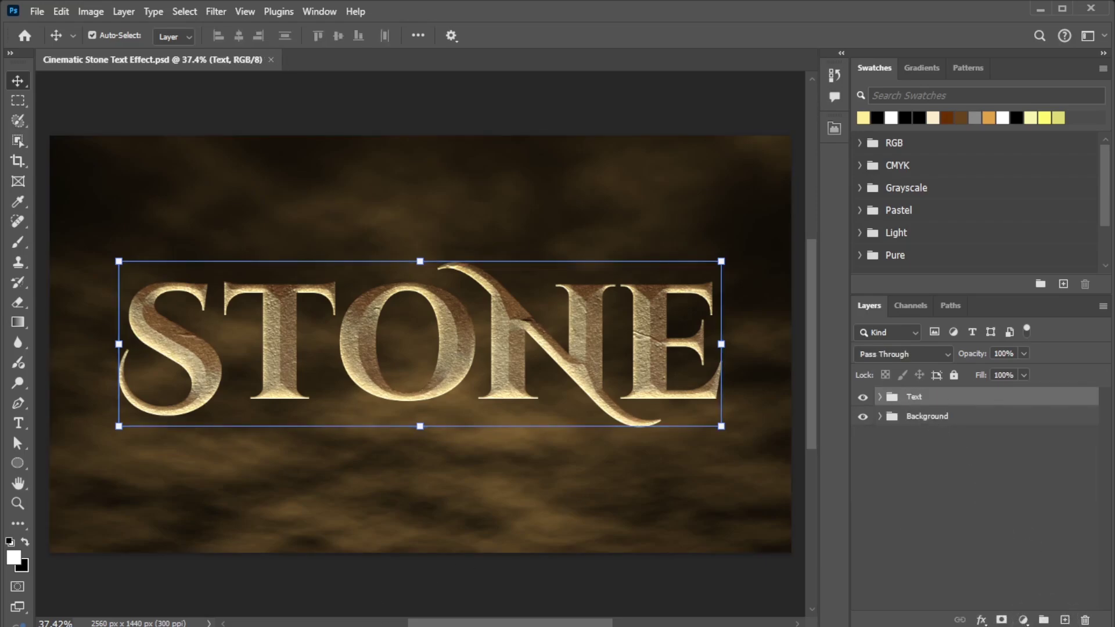
Step: Place Bonfire.jpg into the document and move its layer below the Text group
key("alt+Tab")
left_click_drag(662, 278, 567, 508)
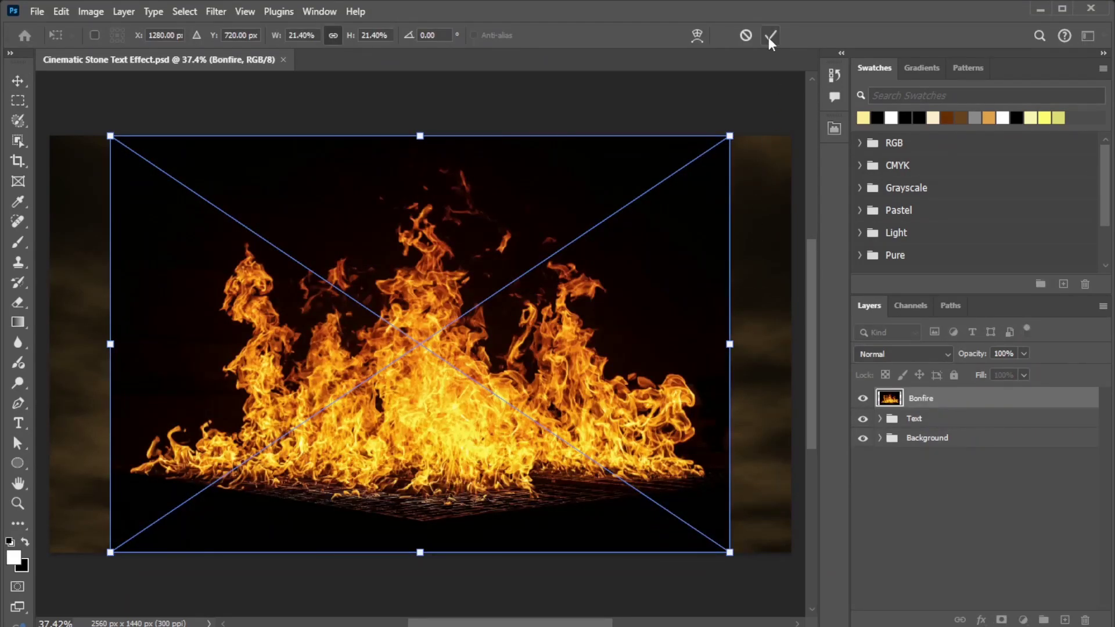
left_click(770, 38)
left_click_drag(929, 401, 933, 432)
Step: Set the Bonfire layer to Screen, then shrink it to about 13.52% and move it below STONE
key("ctrl")
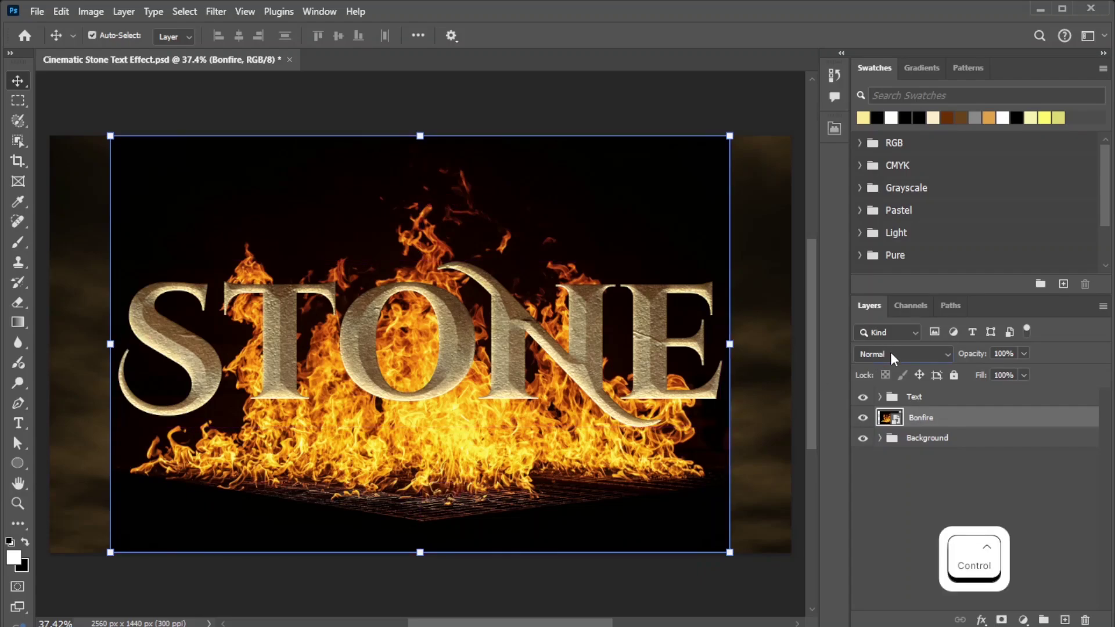
left_click(893, 354)
left_click(877, 380)
key("ctrl+t")
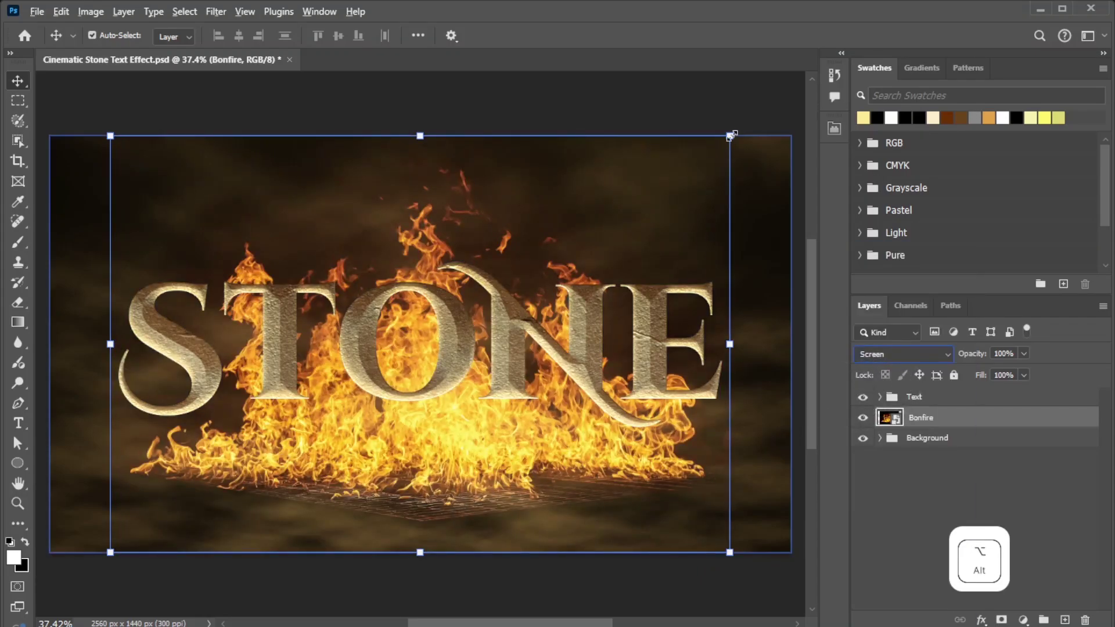
left_click_drag(731, 136, 621, 211)
left_click_drag(440, 431, 446, 614)
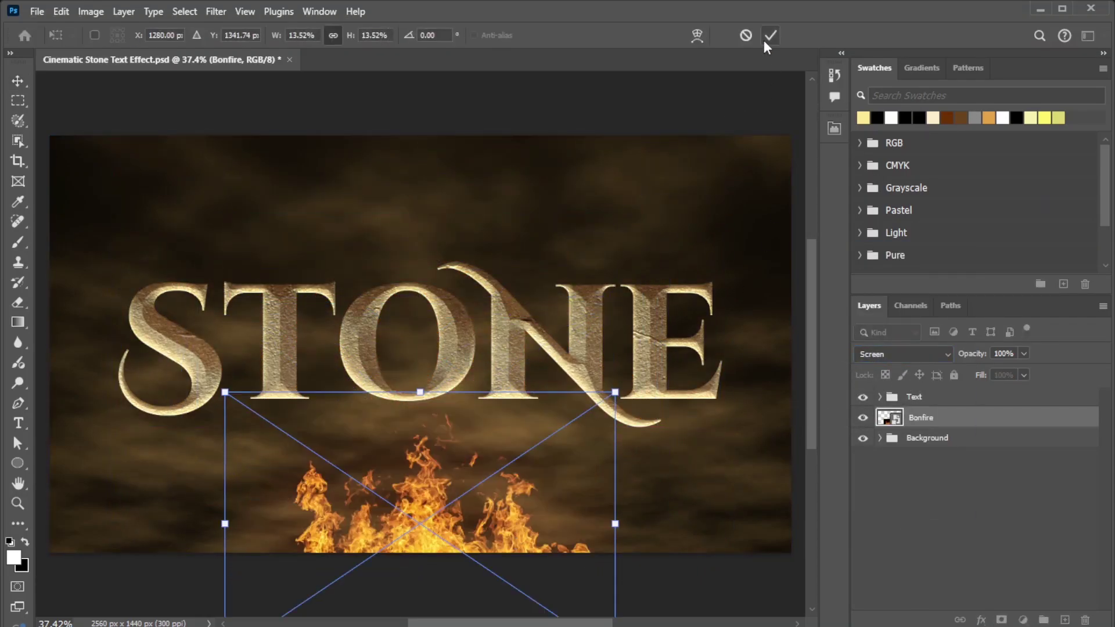
Step: Place Sparks.jpg in Screen mode as a layer above the Text group
left_click(770, 36)
key("alt+Tab")
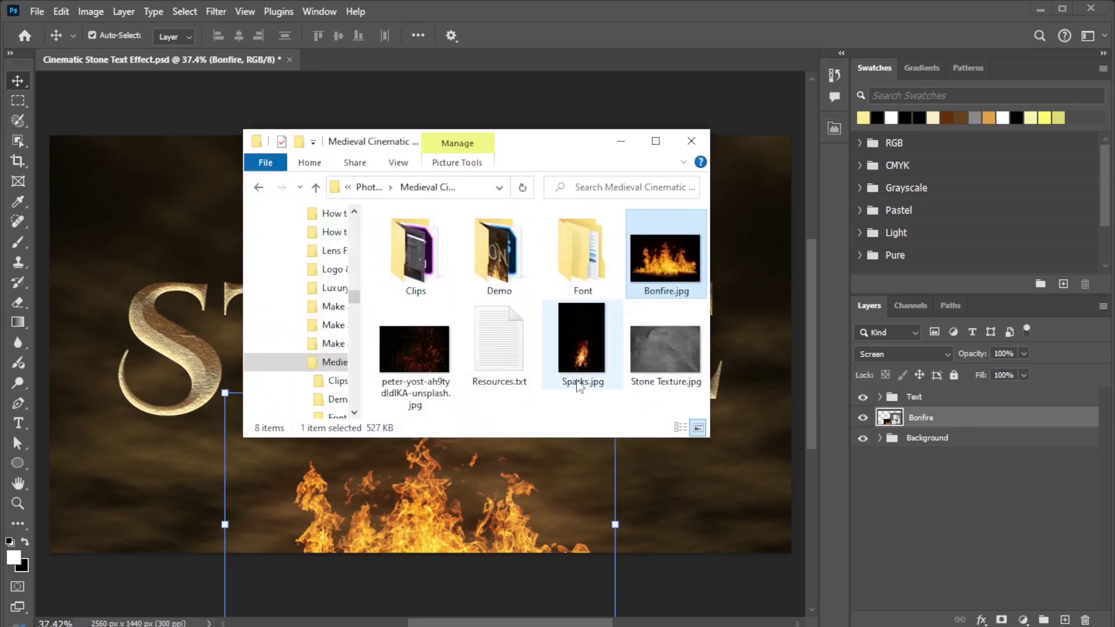
left_click_drag(577, 386, 516, 477)
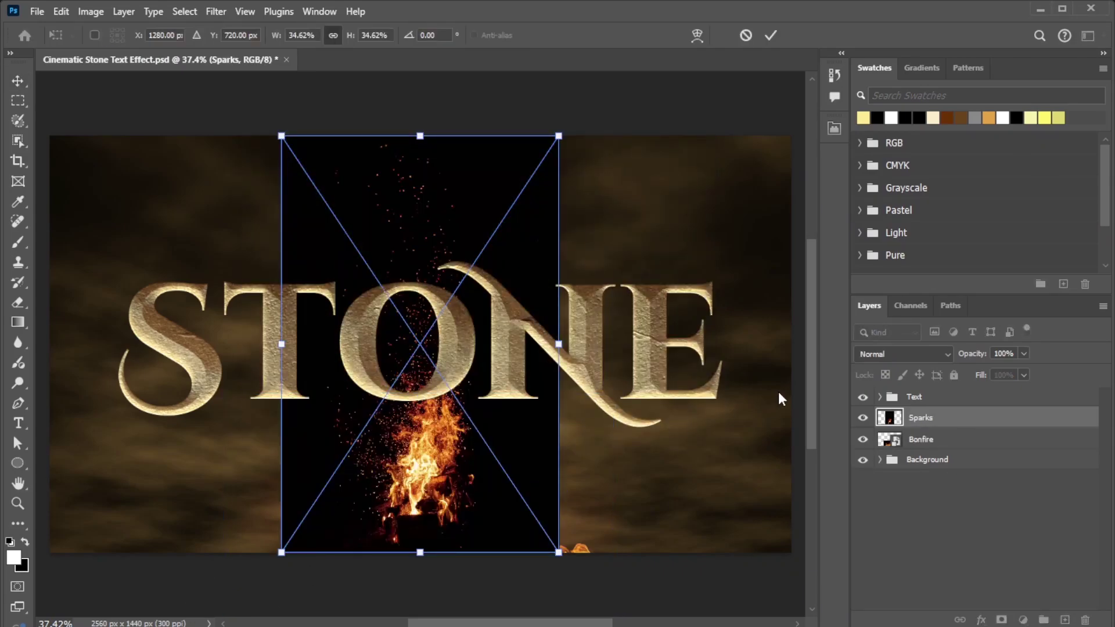
left_click(880, 356)
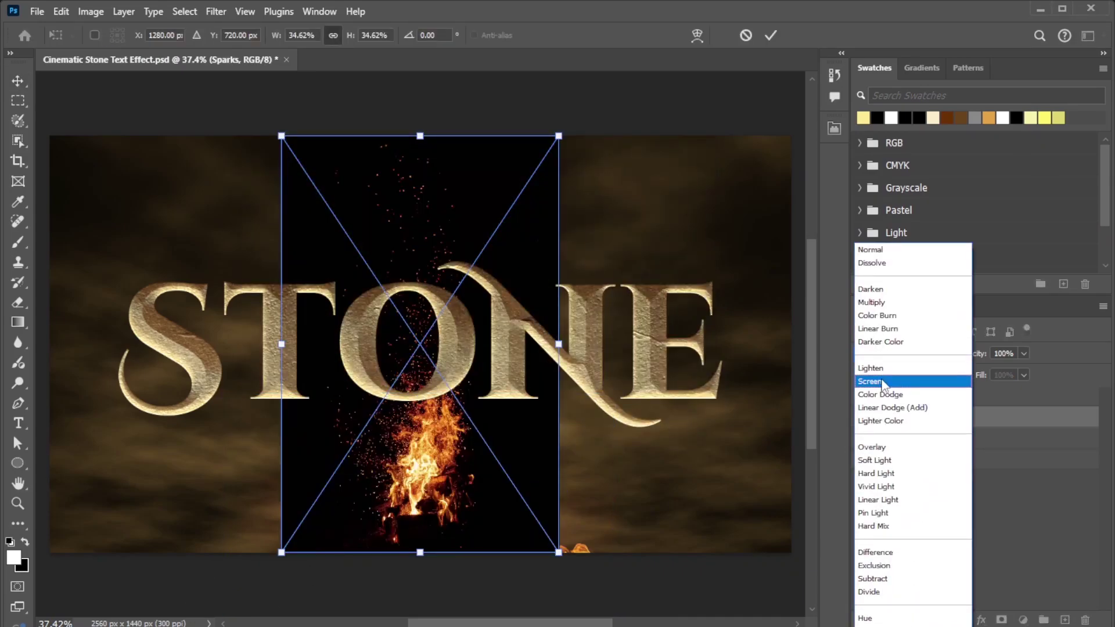
left_click(880, 377)
left_click_drag(927, 417, 932, 392)
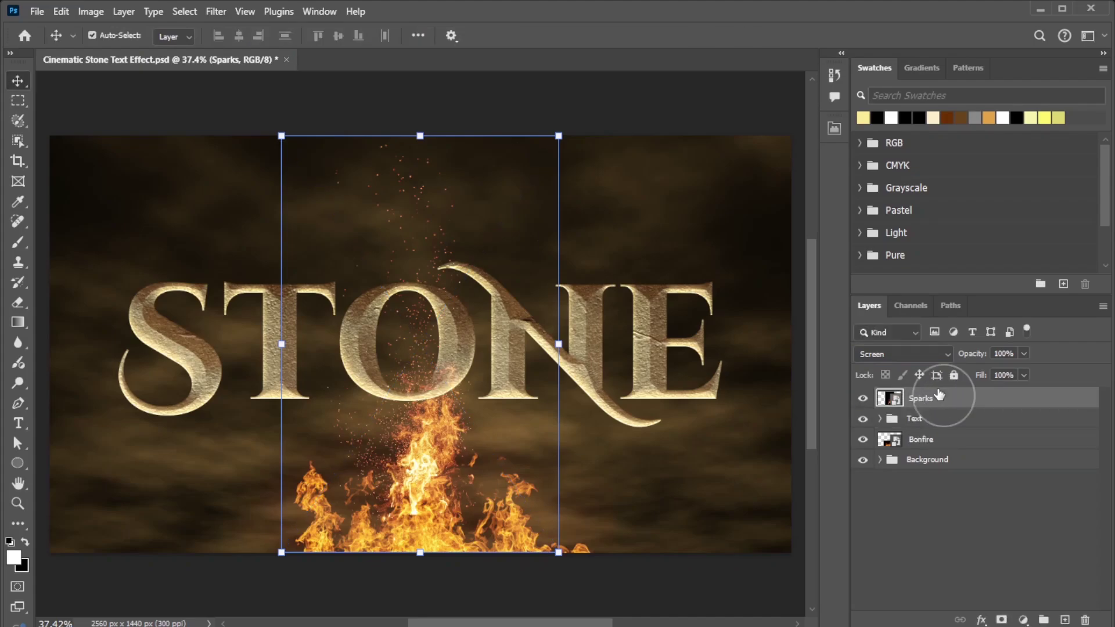
Step: Scale the sparks to 45.40% and centre them horizontally on the canvas
left_click_drag(559, 344, 604, 345)
mouse_move(441, 456)
left_mouse_down()
mouse_move(442, 443)
mouse_move(439, 460)
left_mouse_up()
left_click(771, 36)
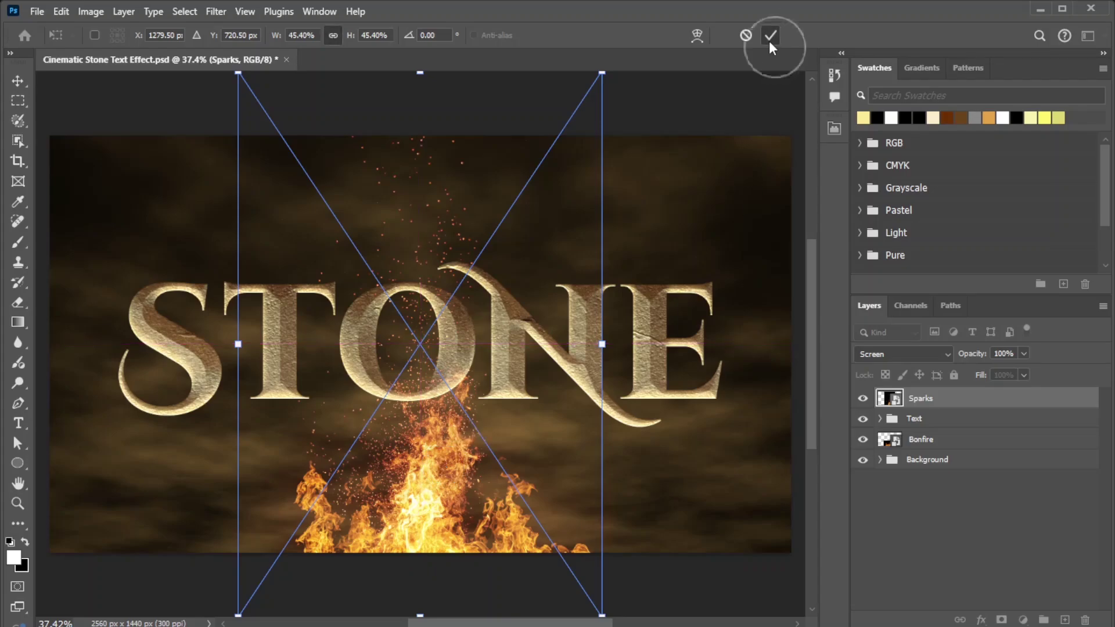
Step: Add a clipped Hue/Saturation adjustment to the sparks: Hue +22, Saturation −22, Lightness −13
left_click(1022, 620)
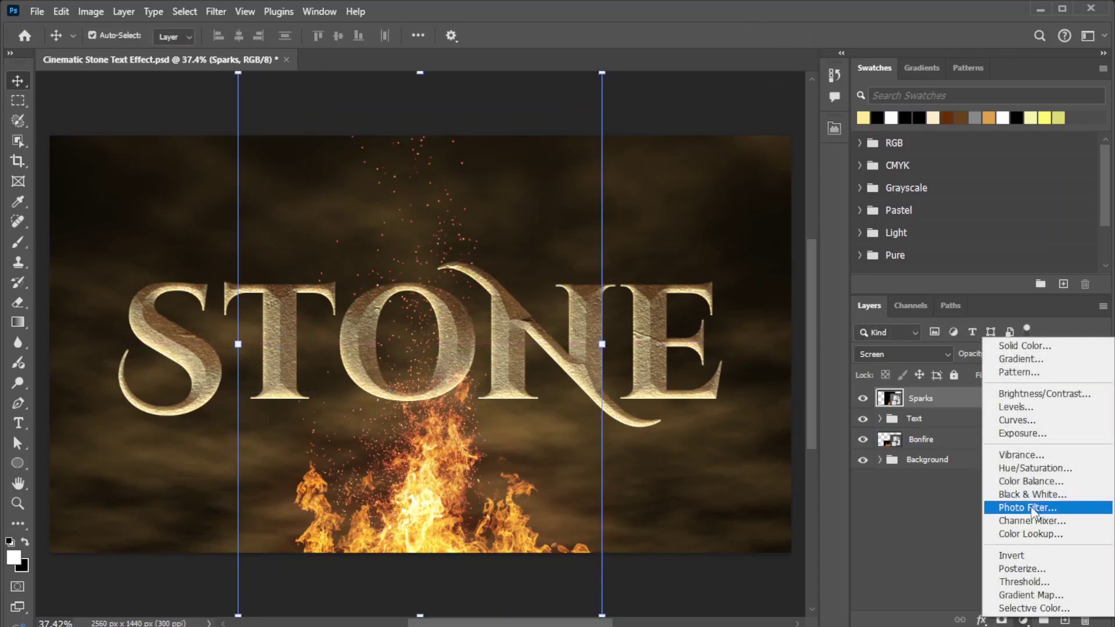
left_click(1030, 476)
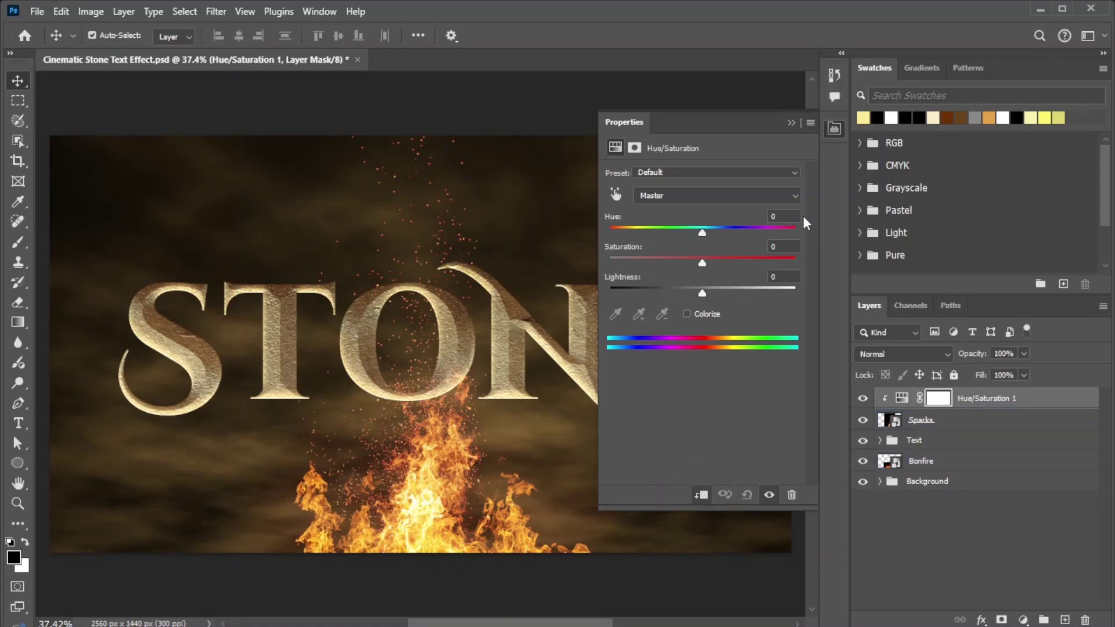
type("22")
left_click(784, 246)
type("-22")
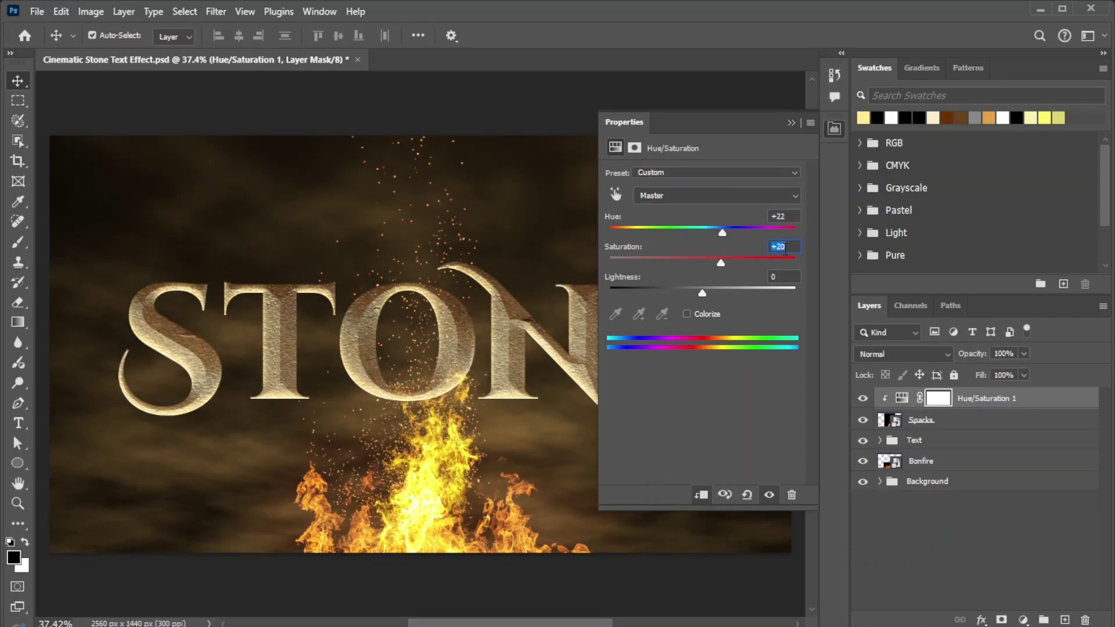
left_click(784, 277)
type("-13")
key("Return")
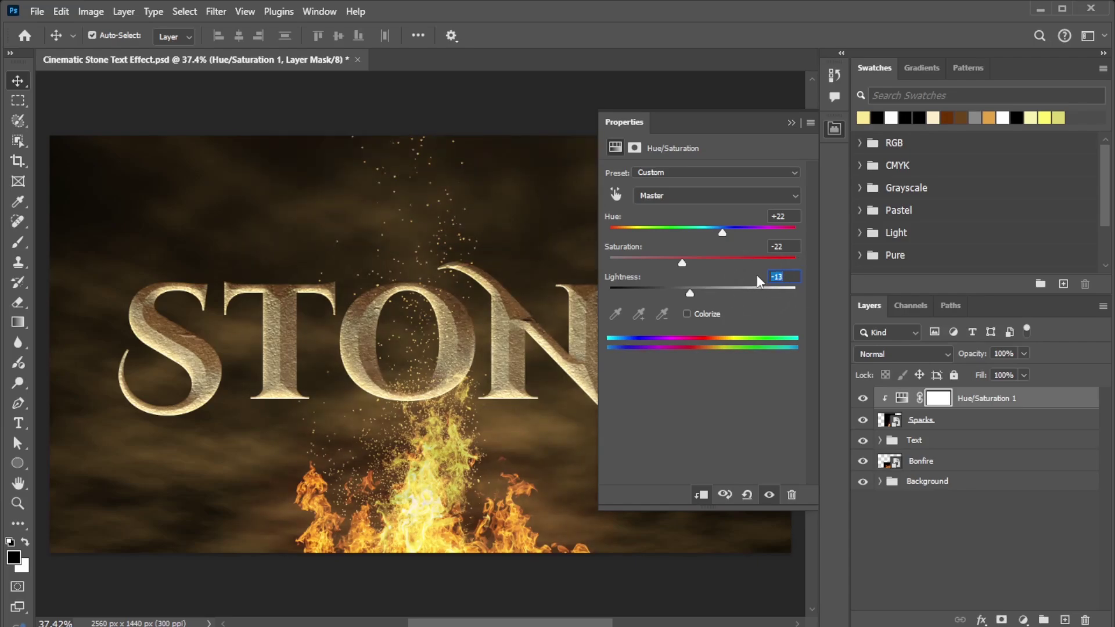
left_click(792, 122)
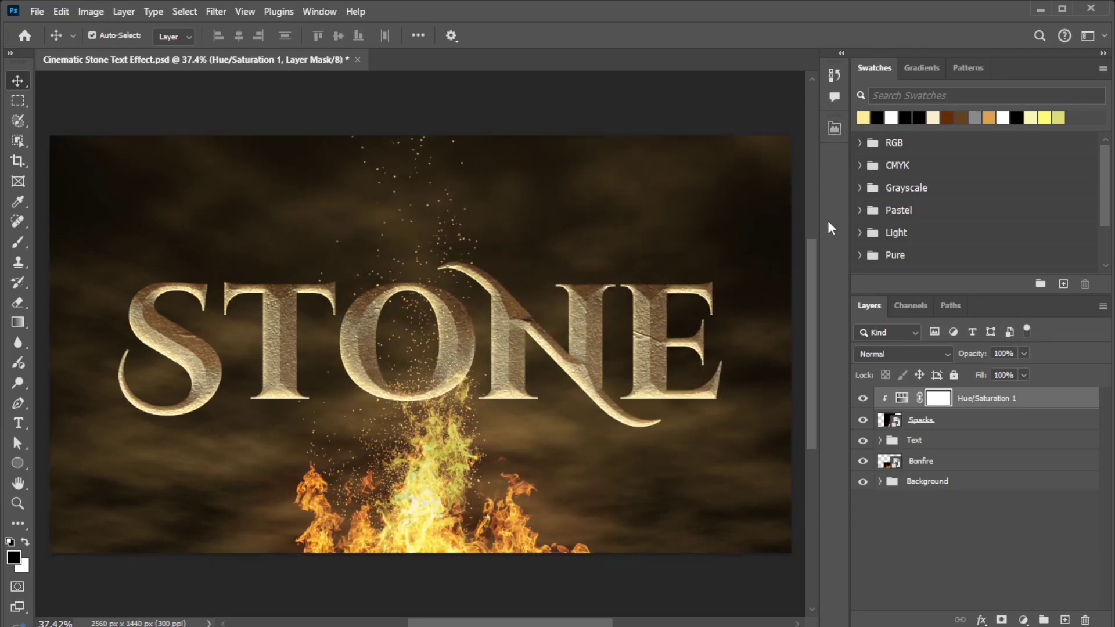
Step: Widen the Sparks layer to about 75.19% from the centre and shift it down
left_click(929, 419)
key("ctrl+t")
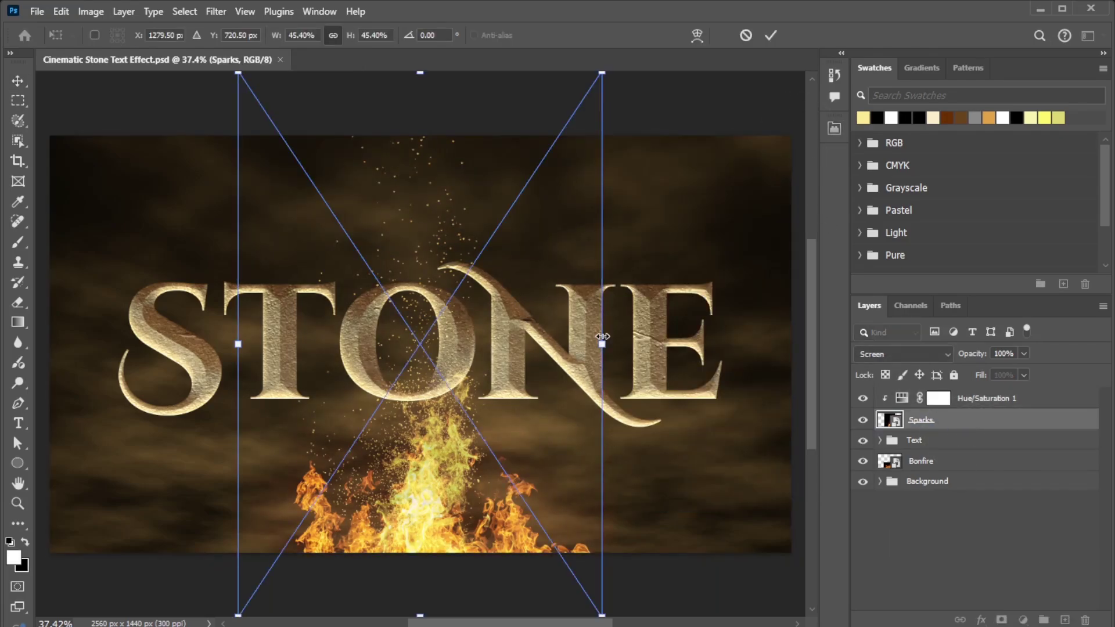
left_click_drag(605, 342, 705, 352)
left_click_drag(430, 487, 429, 516)
key("Return")
Step: Widen the bonfire flames evenly from the centre
left_click(921, 461)
key("ctrl+t")
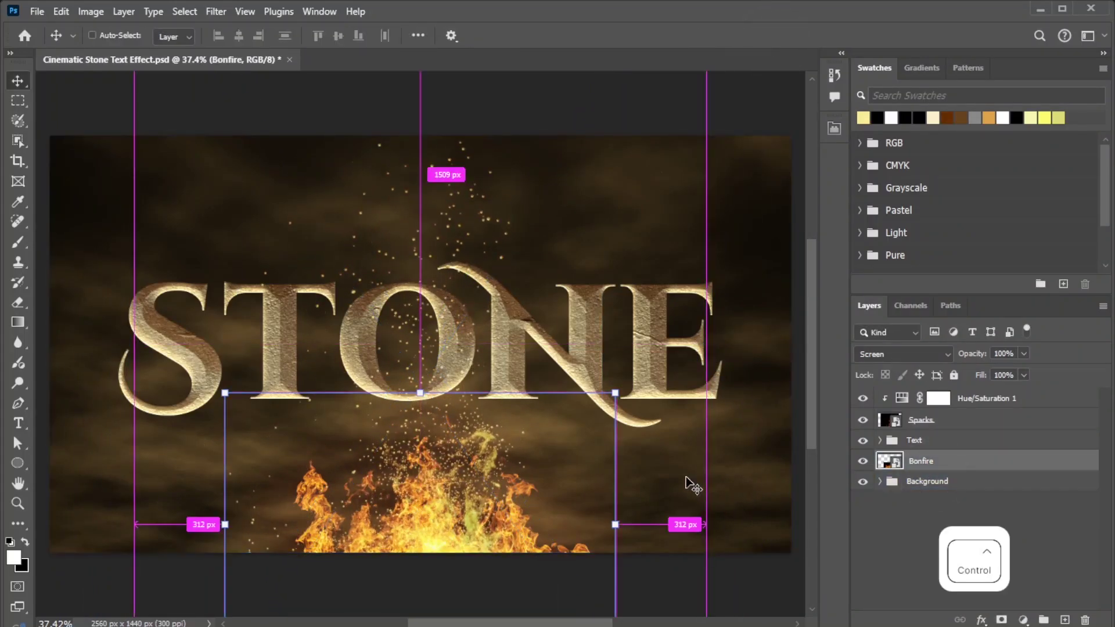
left_click_drag(621, 528, 679, 526)
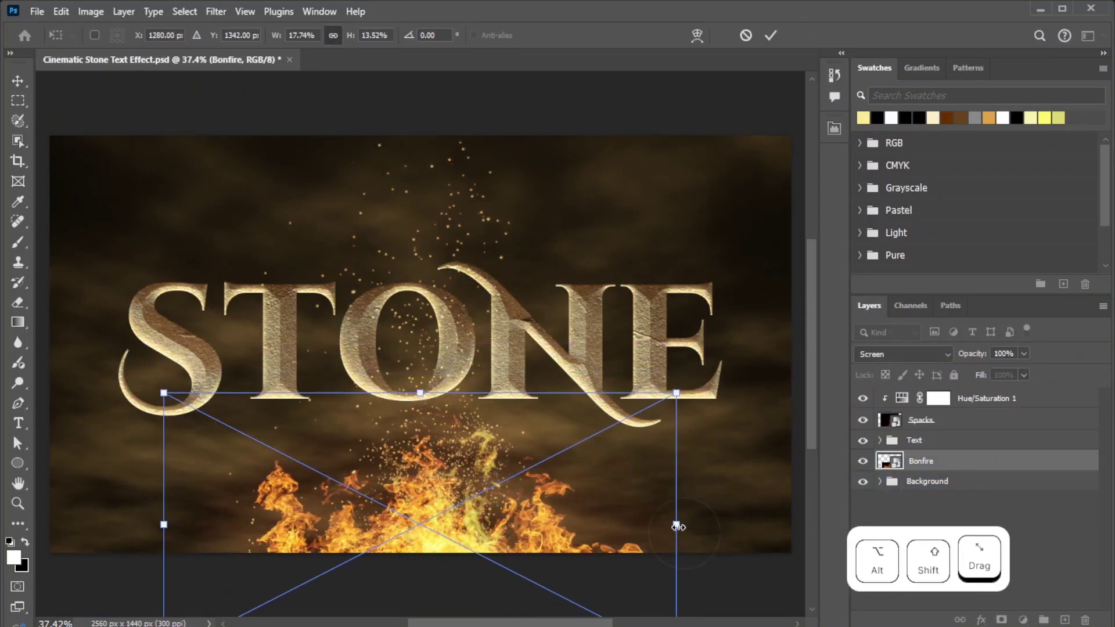
left_click(770, 35)
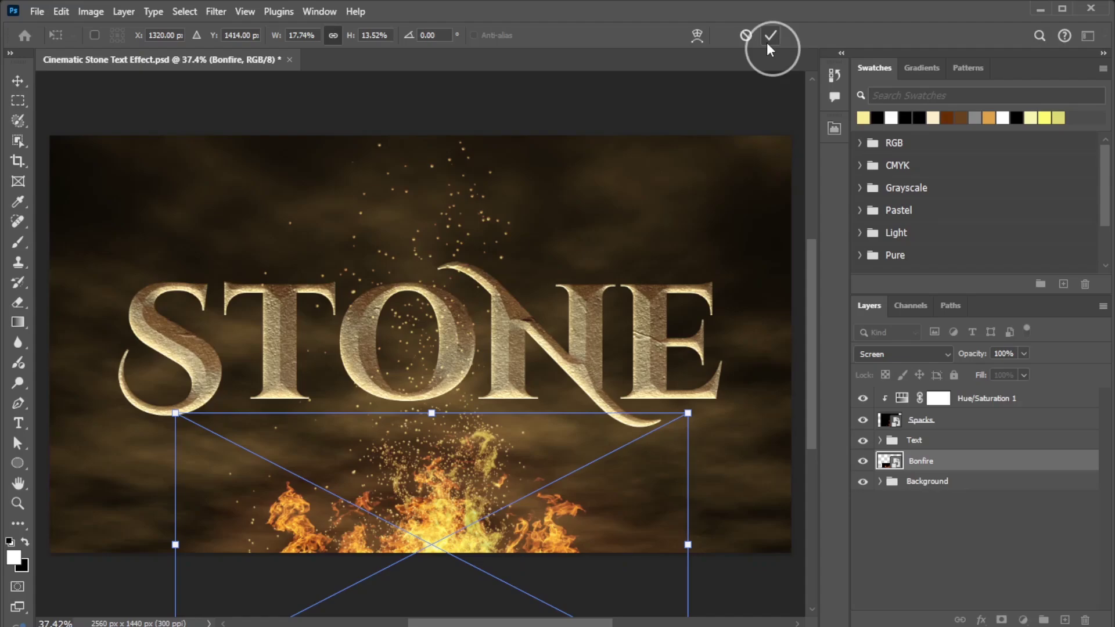
left_click(747, 184)
left_click_drag(1013, 398, 1024, 620)
Step: Add a Foreground to Background gradient fill layer, Radial style at 300% scale
left_click(1023, 620)
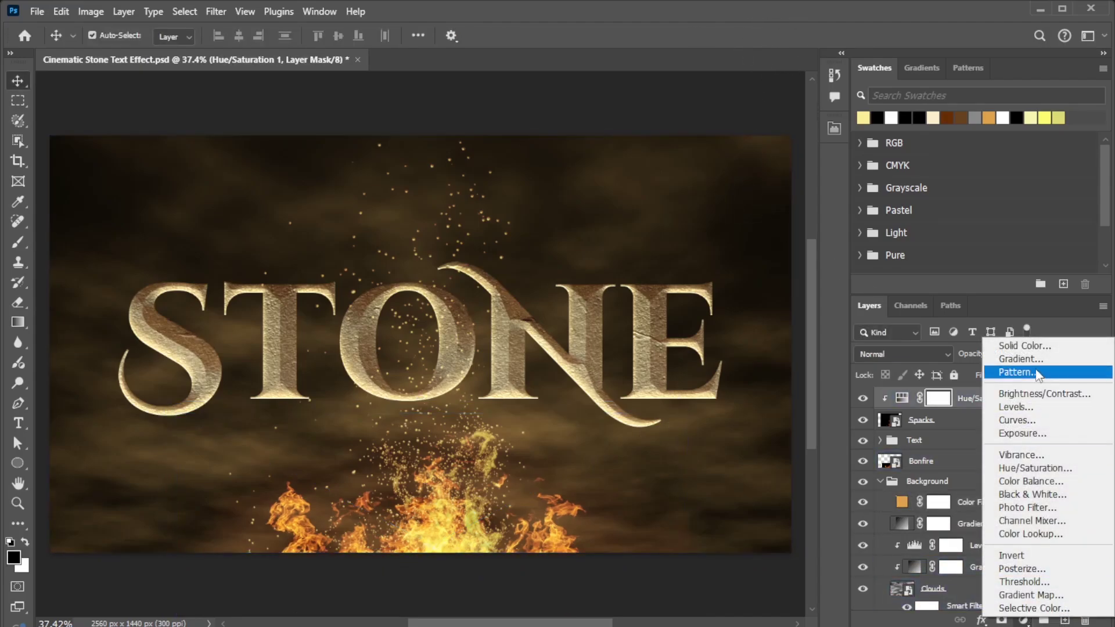
left_click(1022, 367)
left_click(530, 165)
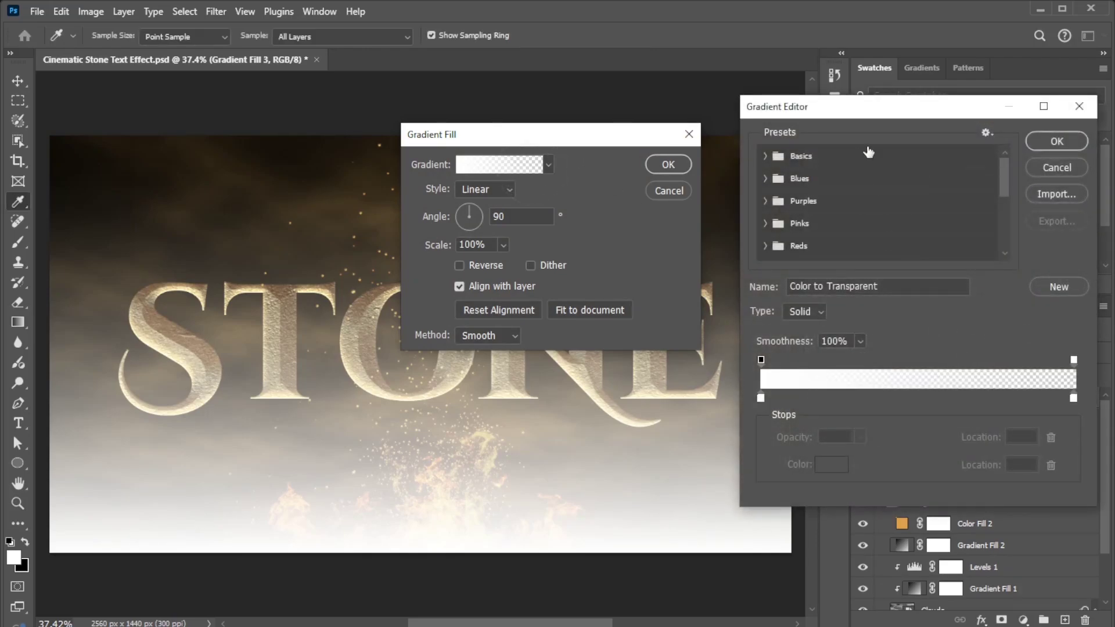
left_click(760, 154)
left_click(792, 181)
key("Return")
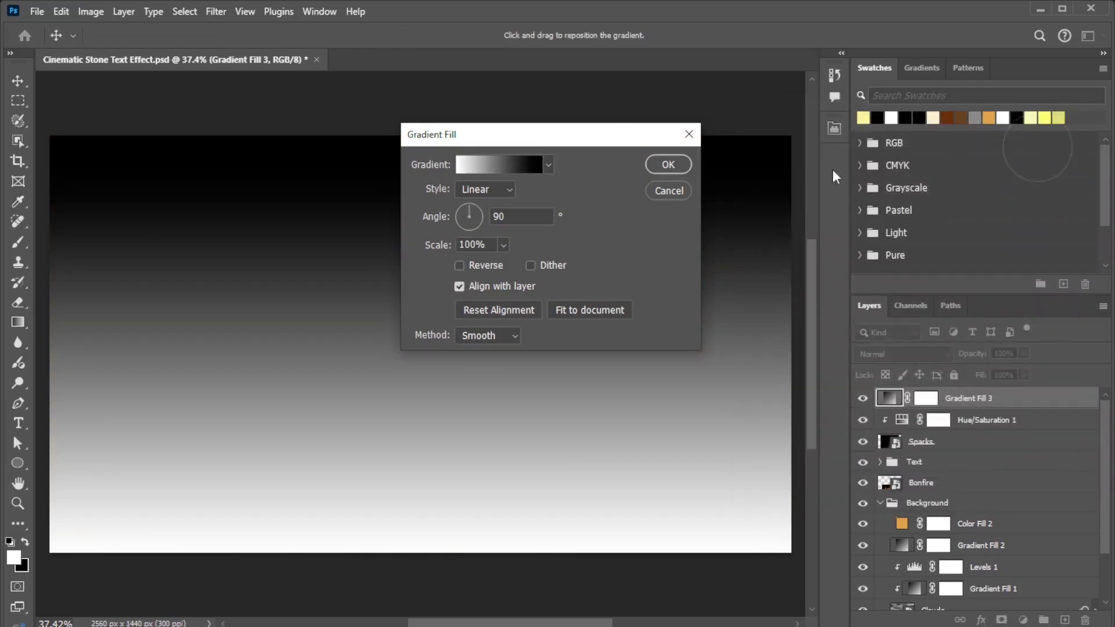
left_click(481, 194)
left_click(497, 216)
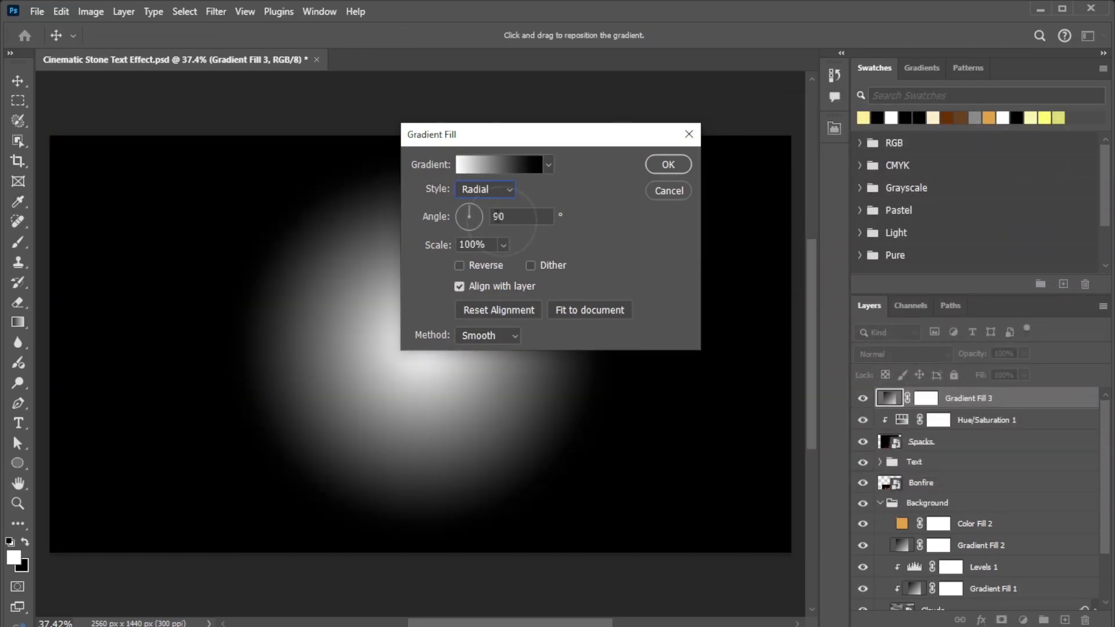
left_click_drag(517, 261, 506, 264)
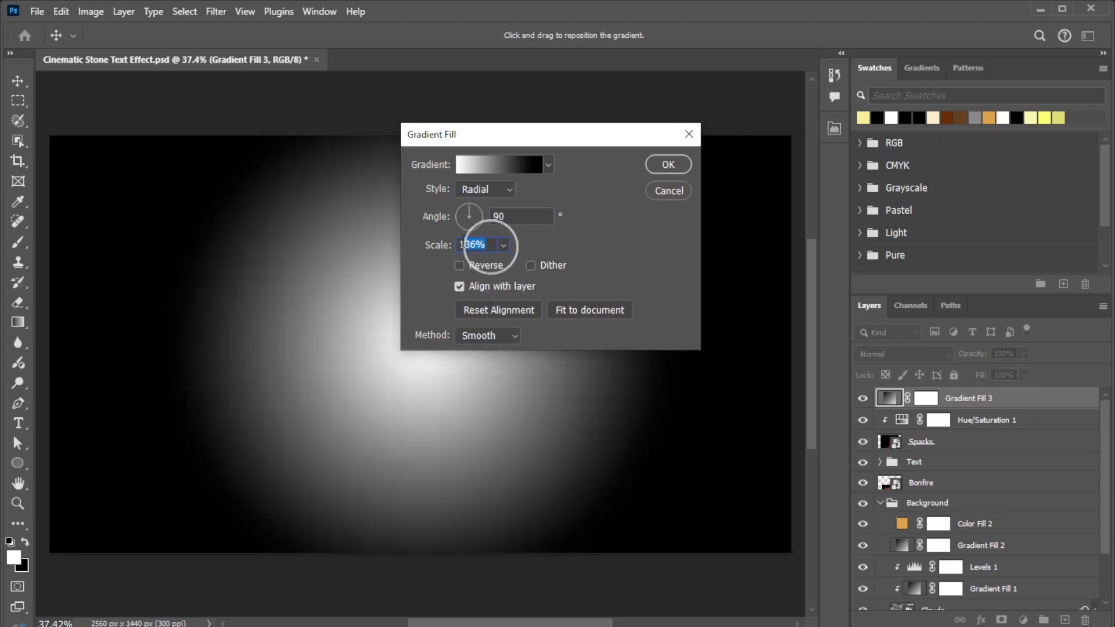
type("300")
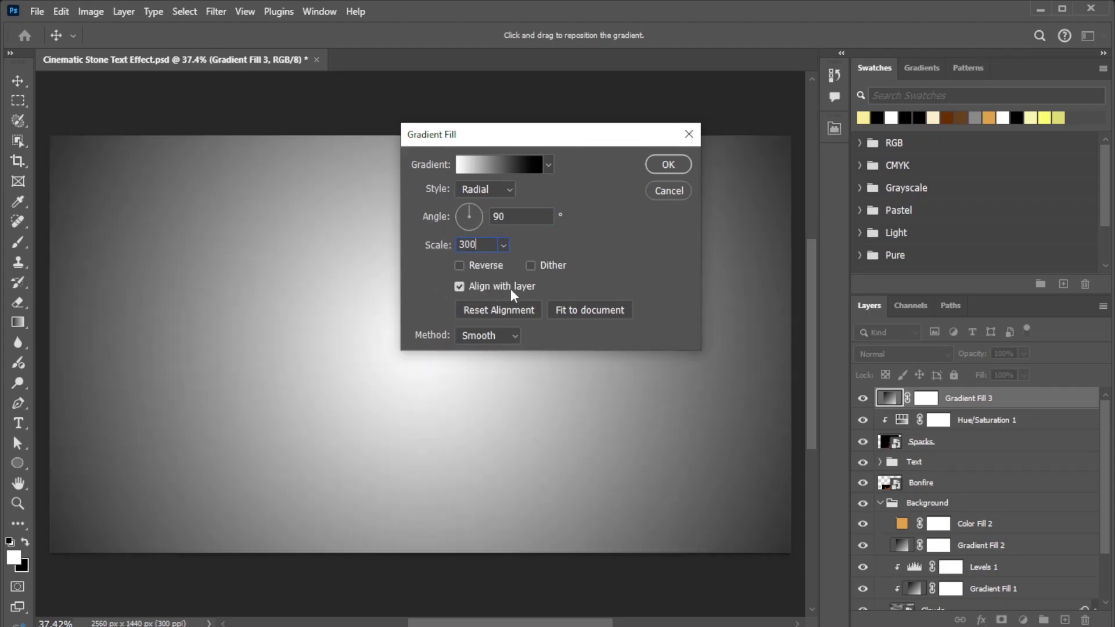
left_click(663, 168)
Step: Convert Gradient Fill 3 to a smart object blended in Soft Light at 20% opacity
right_click(959, 400)
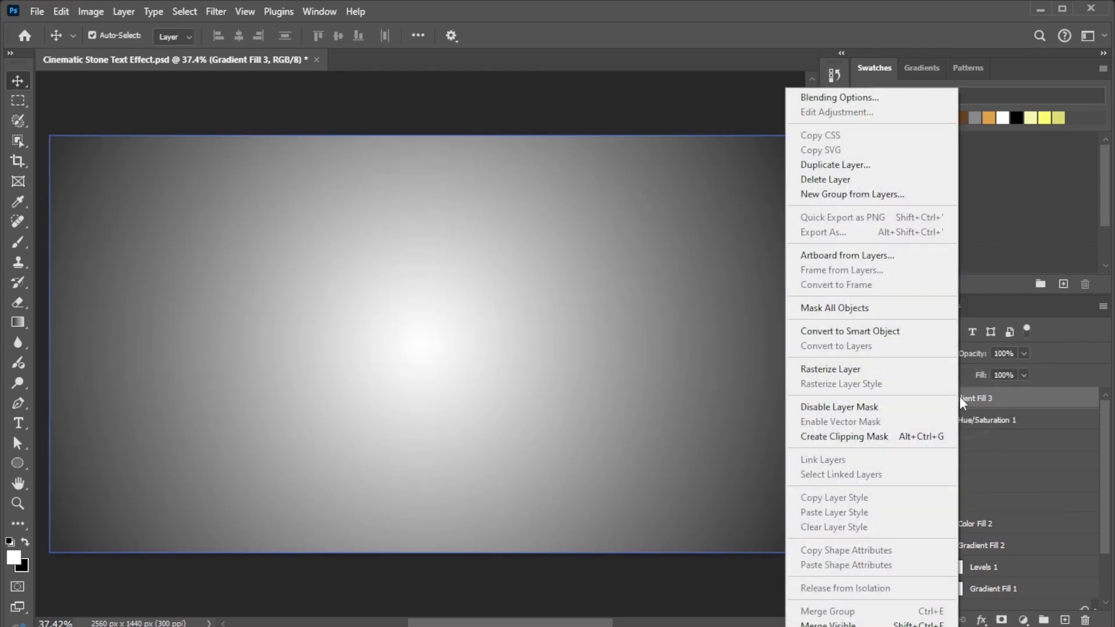
left_click(916, 330)
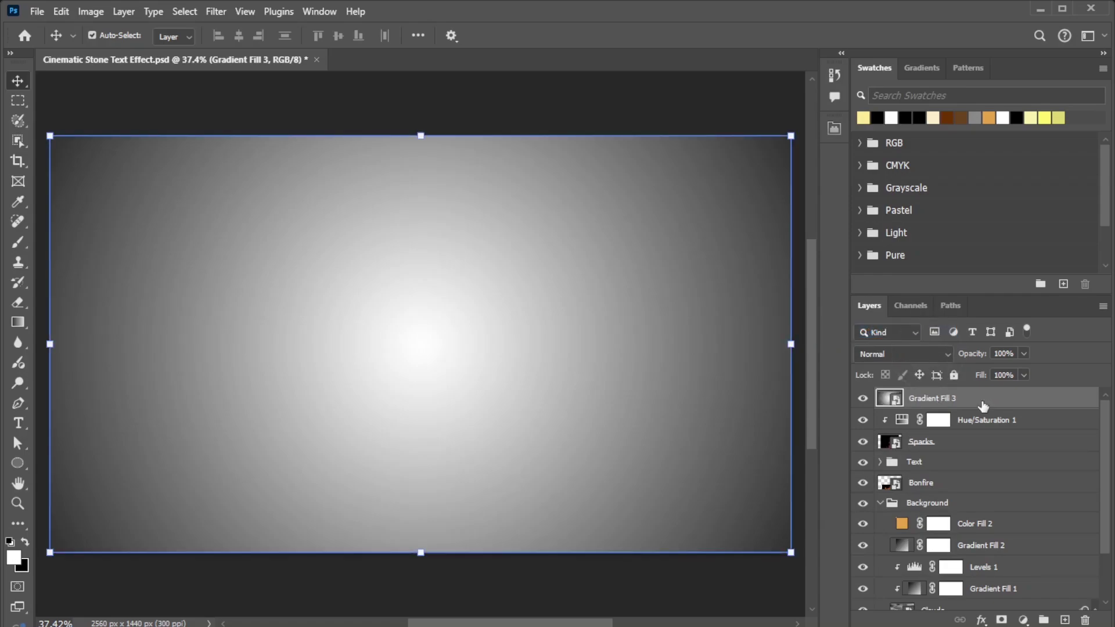
left_click(928, 353)
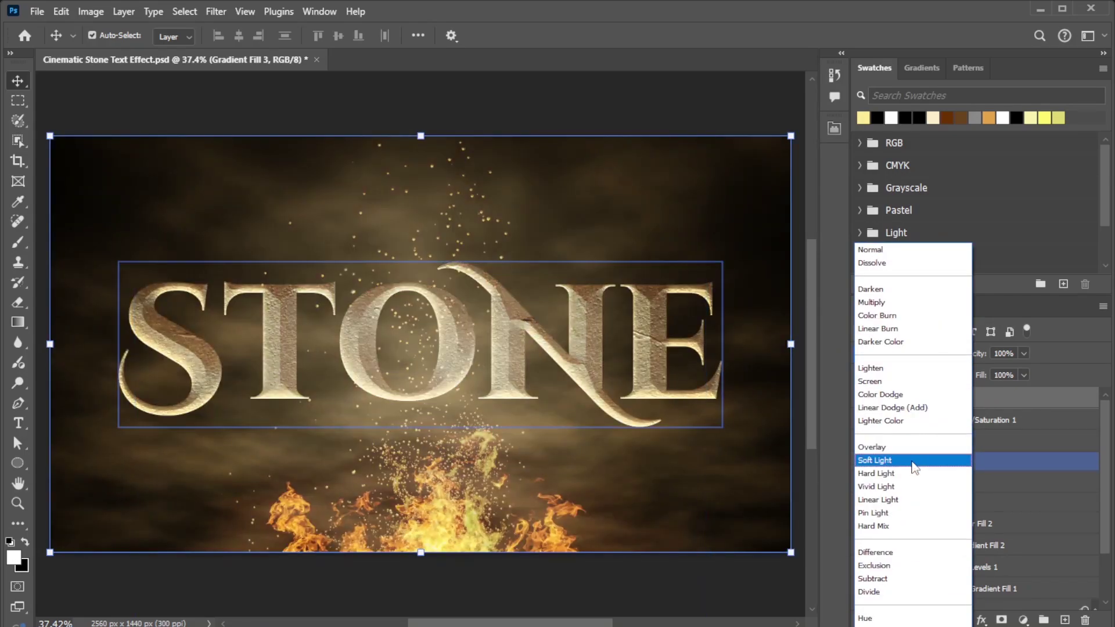
left_click(914, 468)
type("20")
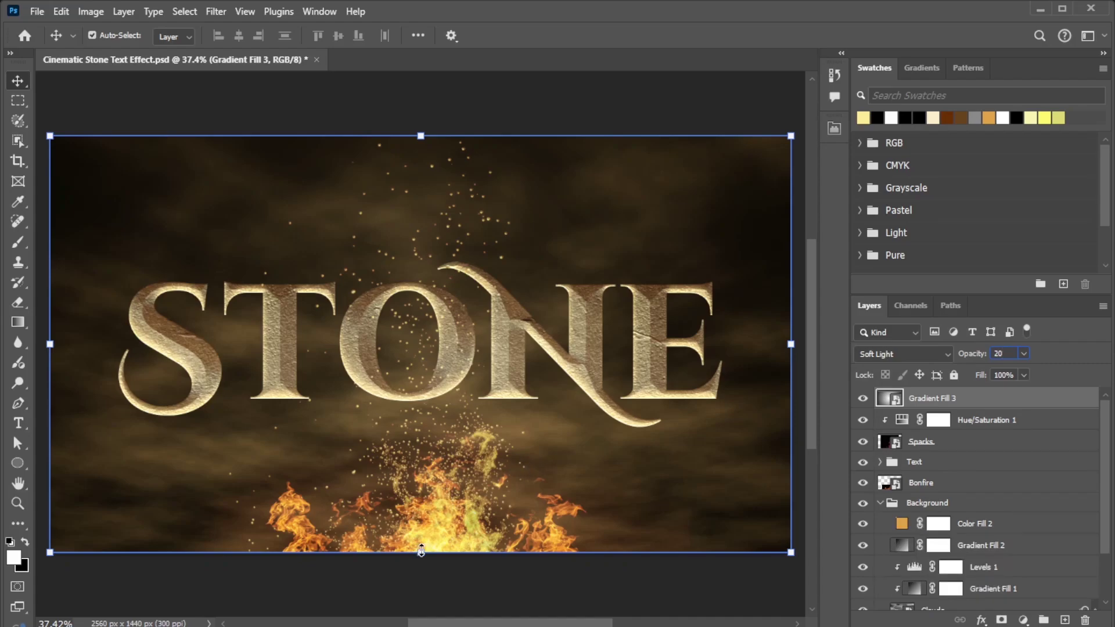
Step: Enlarge the gradient glow to about 197% and move it lower on the canvas
left_click_drag(421, 550, 423, 597)
scroll(423, 596, "down", 3)
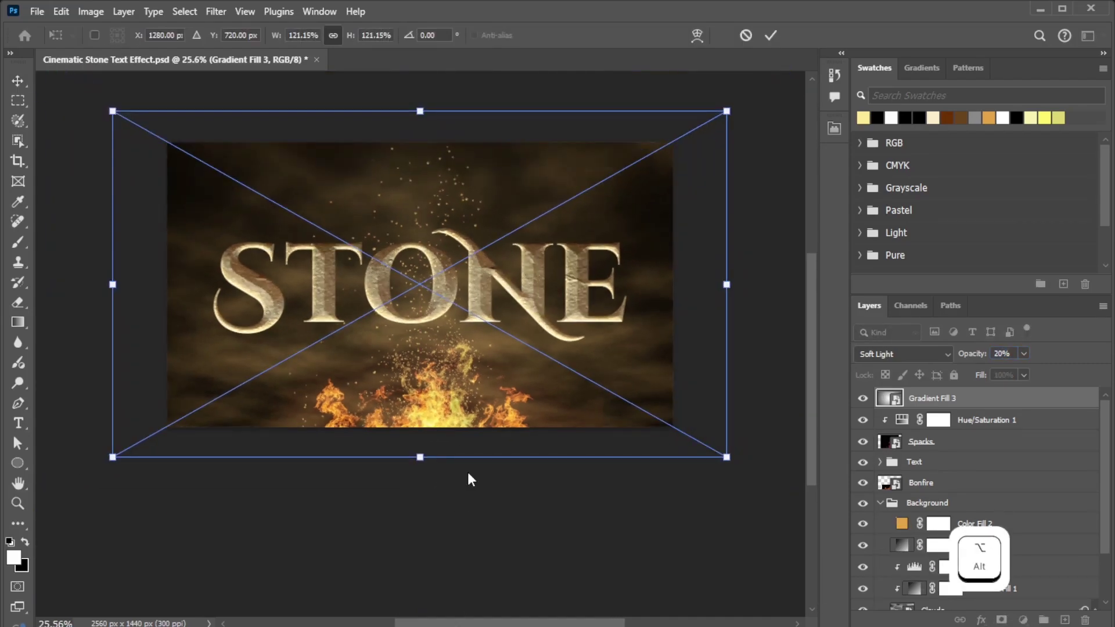
left_click_drag(442, 372, 437, 395)
scroll(441, 503, "down", 3)
left_click_drag(420, 443, 500, 466)
left_click(773, 36)
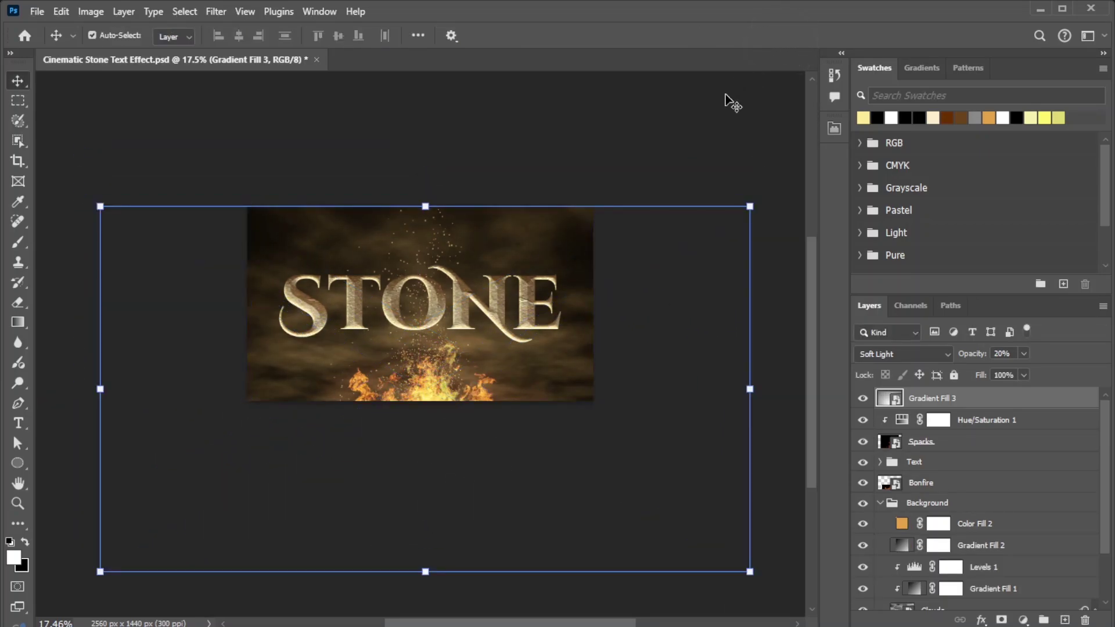
Step: Lock Gradient Fill 3 completely and fit the whole image on screen
scroll(708, 148, "down", 1)
left_click(708, 147)
left_click(934, 401)
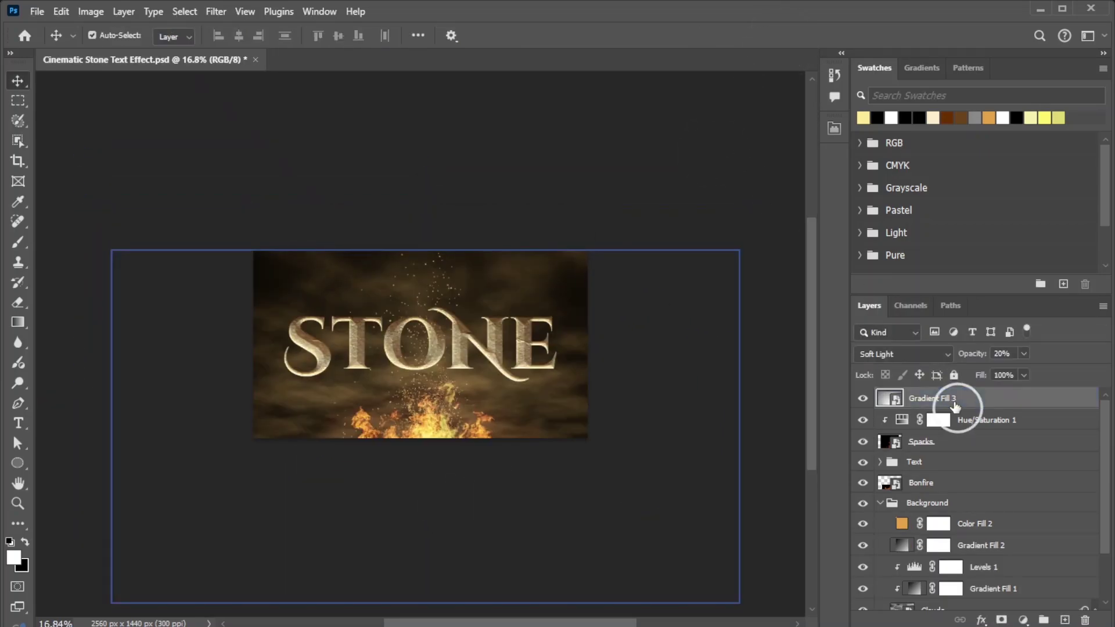
left_click(951, 374)
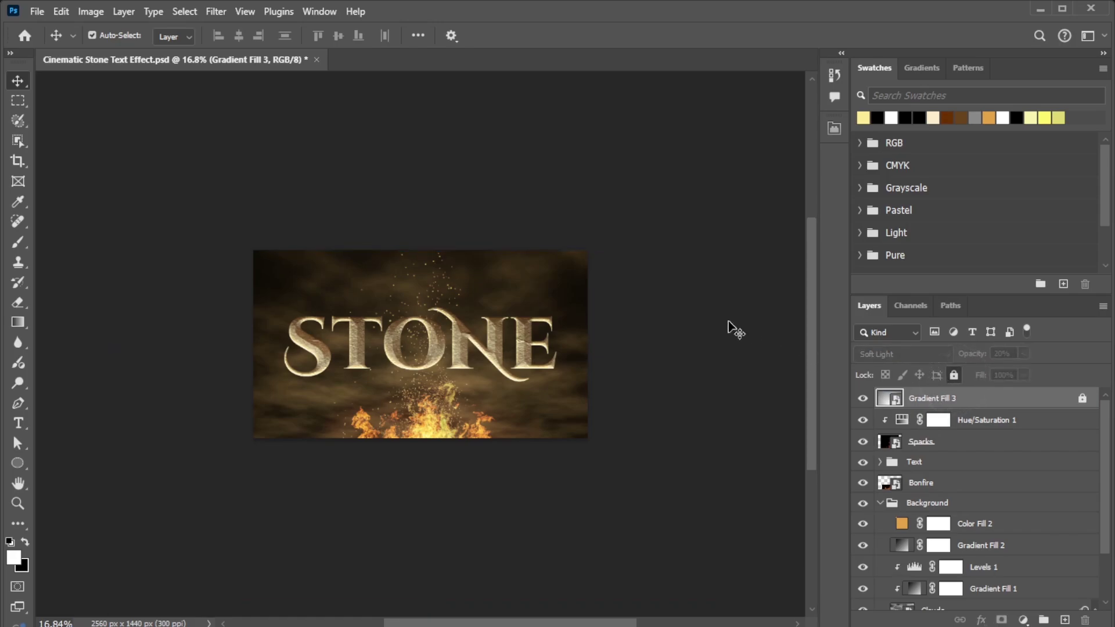
key("ctrl+0")
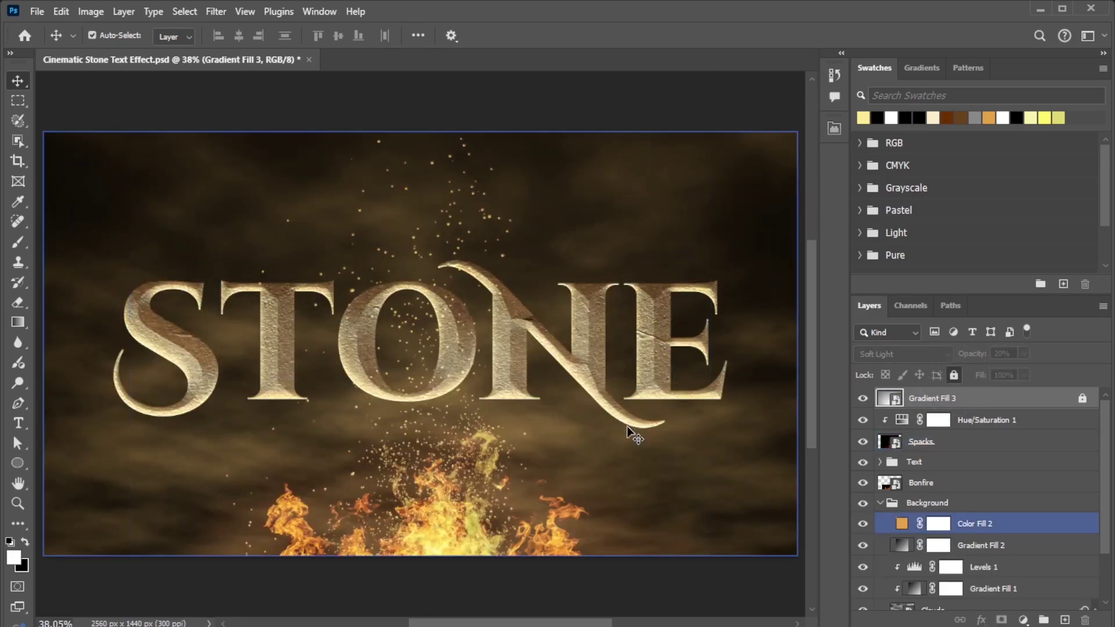